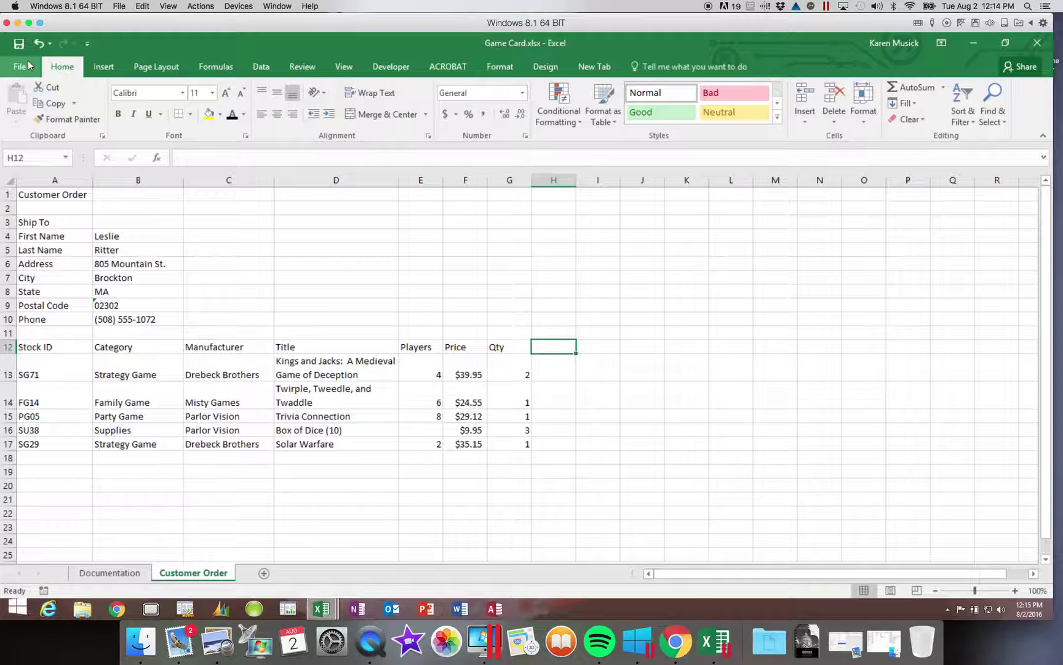
# Step: Add a Charge column heading in H12 and calculate the SG71 charge in H13 with =39.95*2
pyautogui.write('Charge')
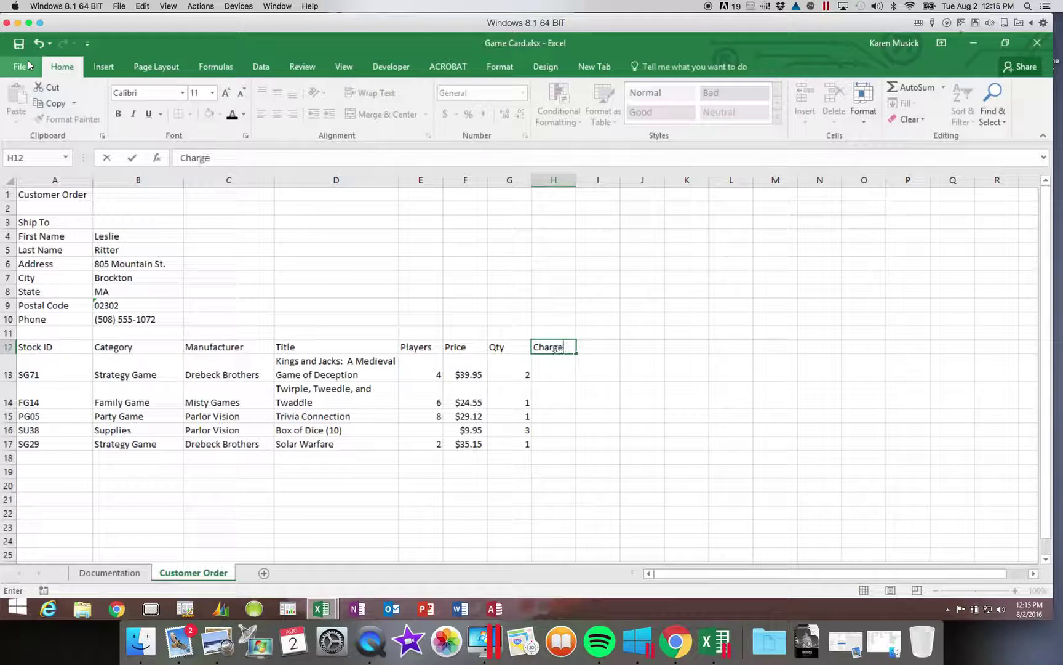
pyautogui.press('Return')
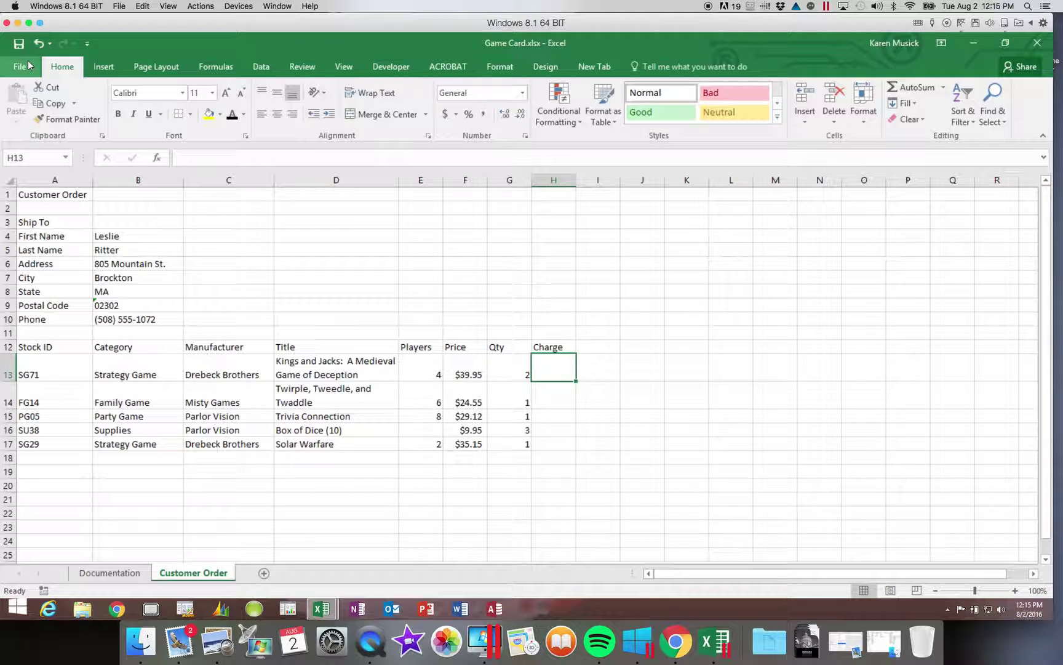
pyautogui.write('=')
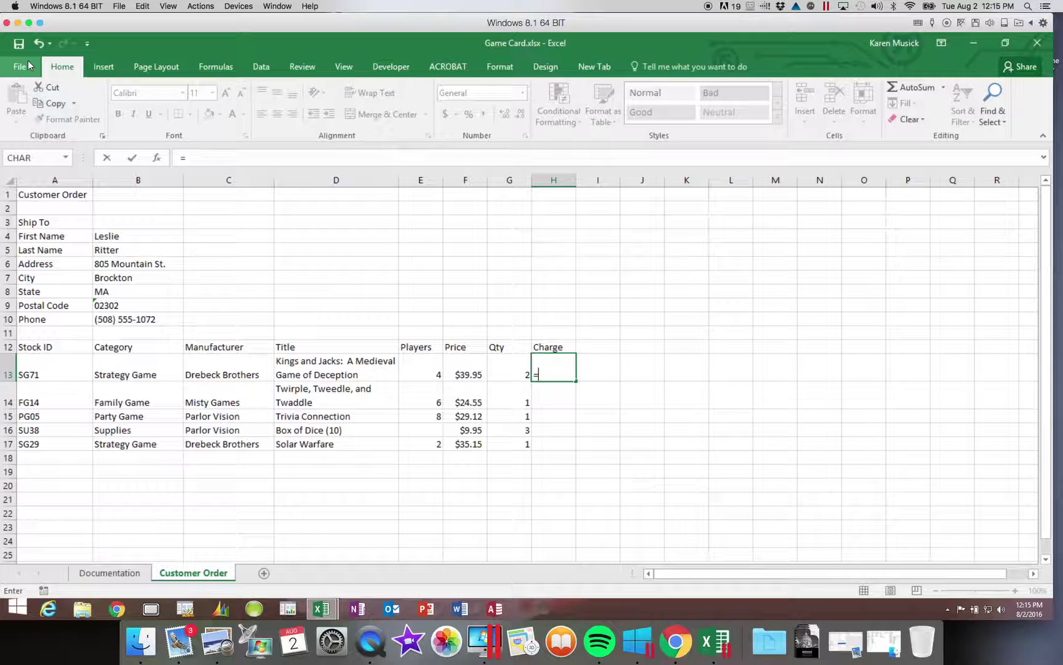
pyautogui.write('39.95*2')
pyautogui.press('Return')
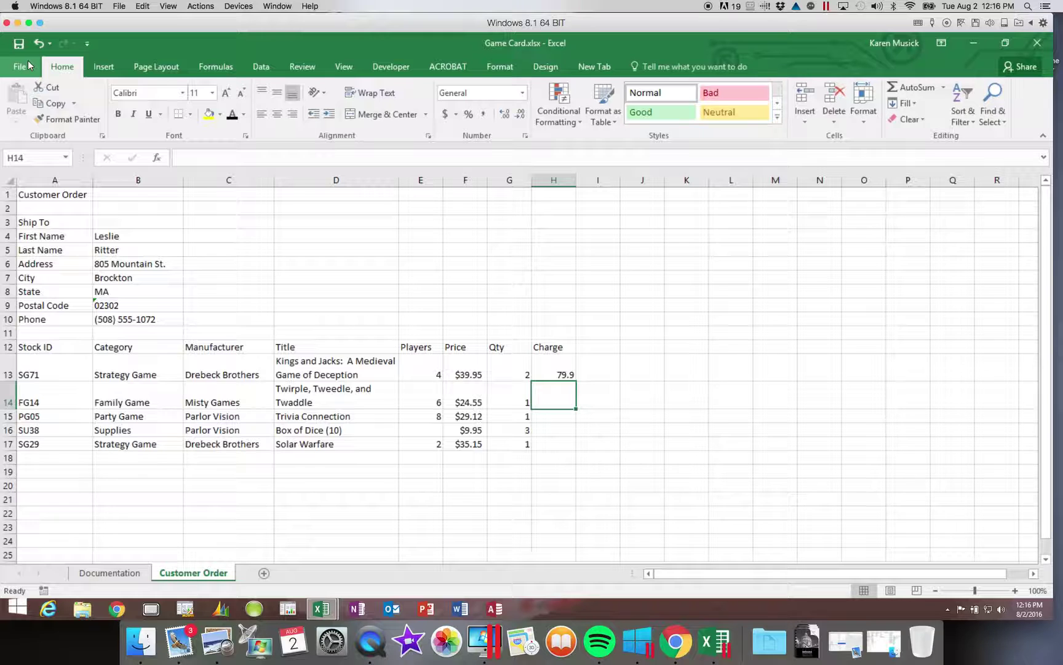
# Step: Calculate the FG14 charge in H14 from its price and quantity cells with =F14*G14
pyautogui.write('=')
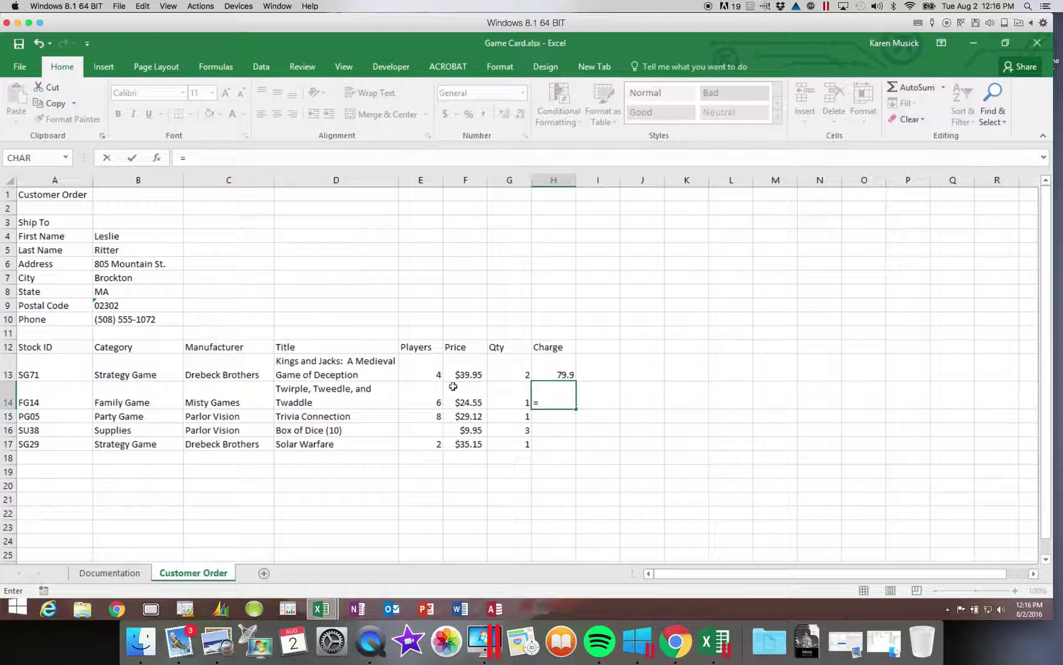
pyautogui.click(465, 401)
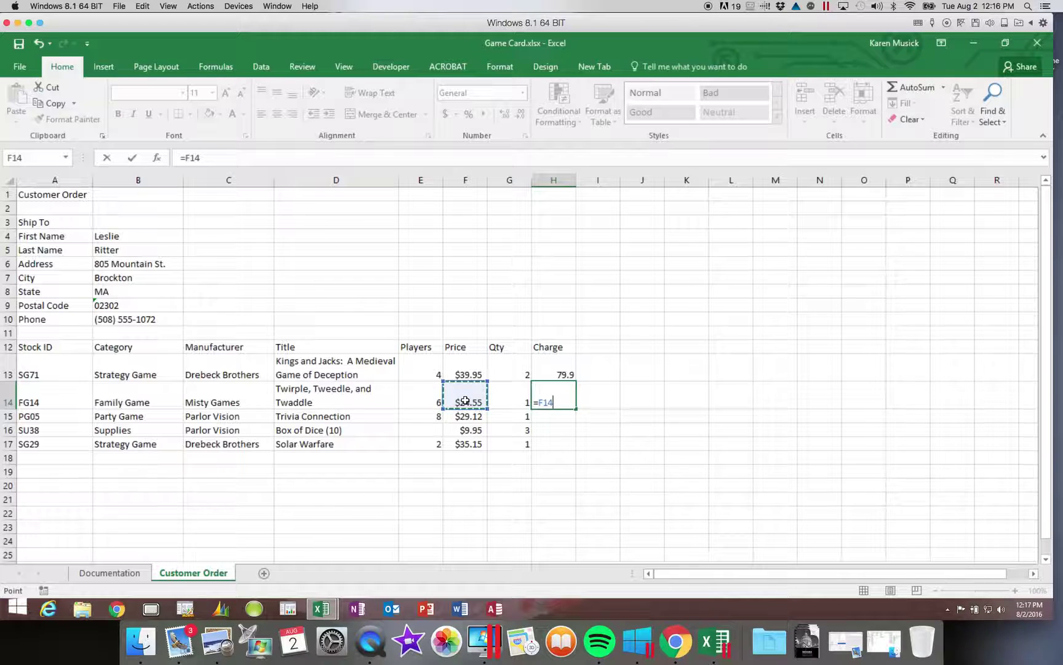
pyautogui.write('*')
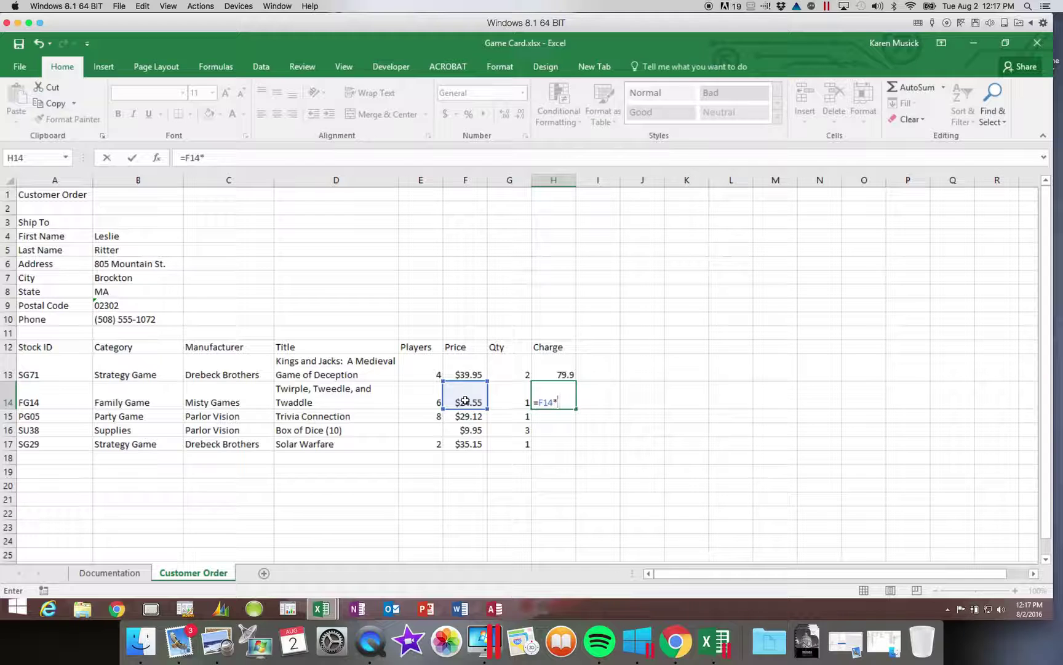
pyautogui.click(509, 402)
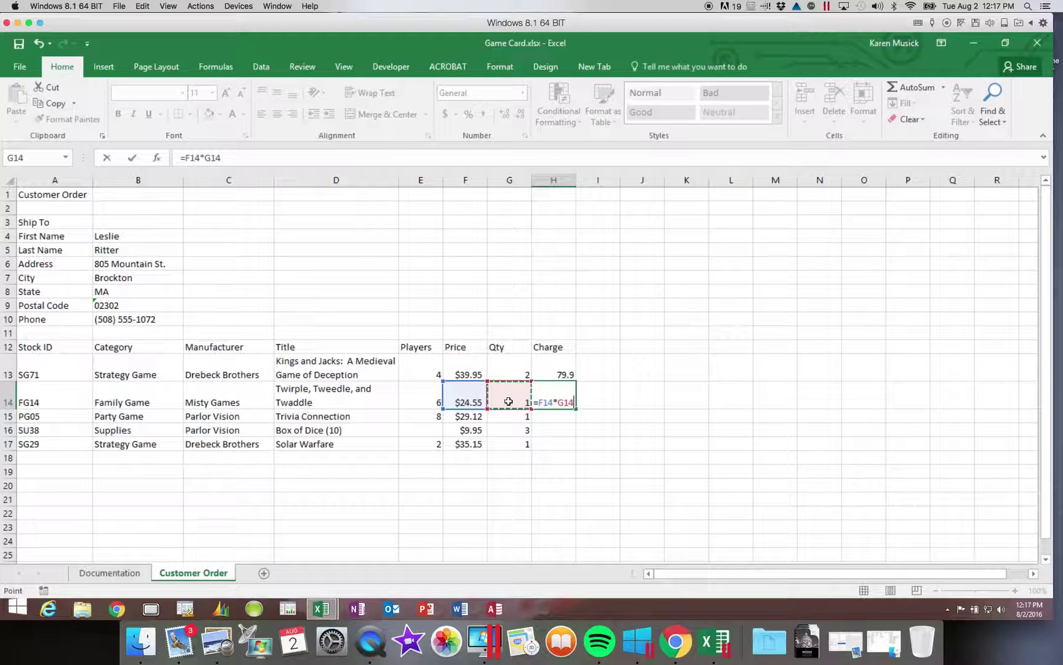
pyautogui.press('Return')
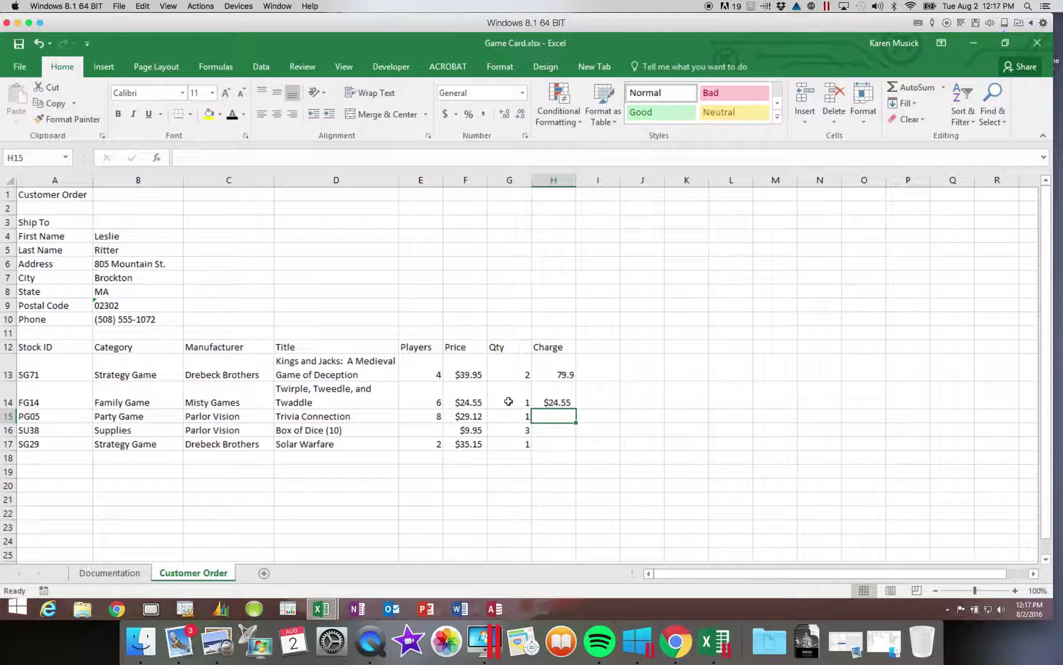
# Step: Compare the formulas behind the charges in H13 and H14, and inspect the cell references used in H14
pyautogui.press('Up')
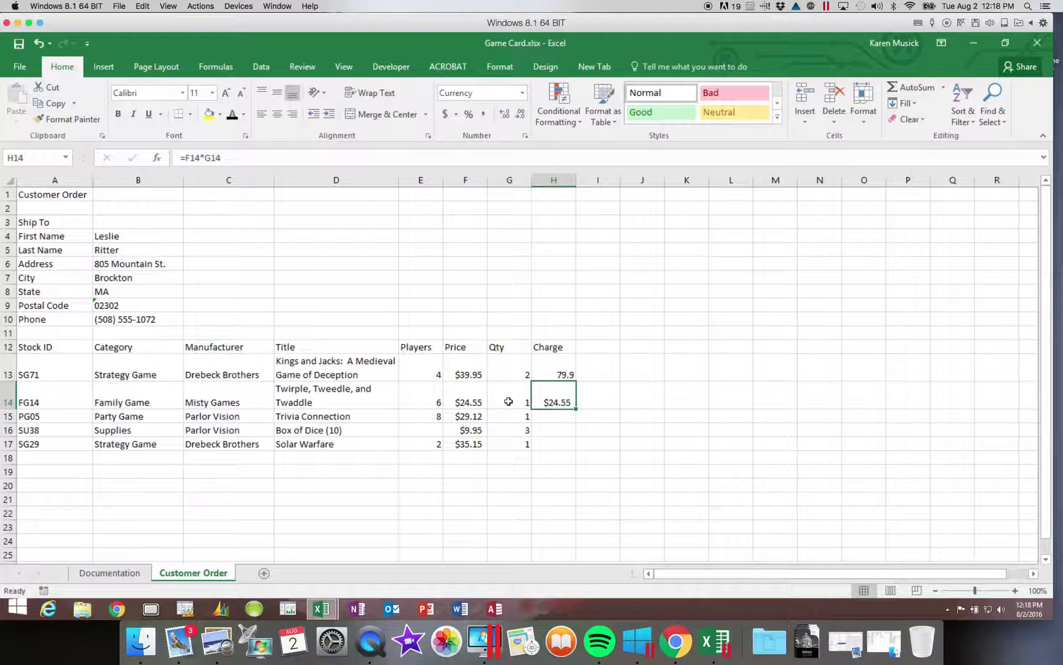
pyautogui.press('Up')
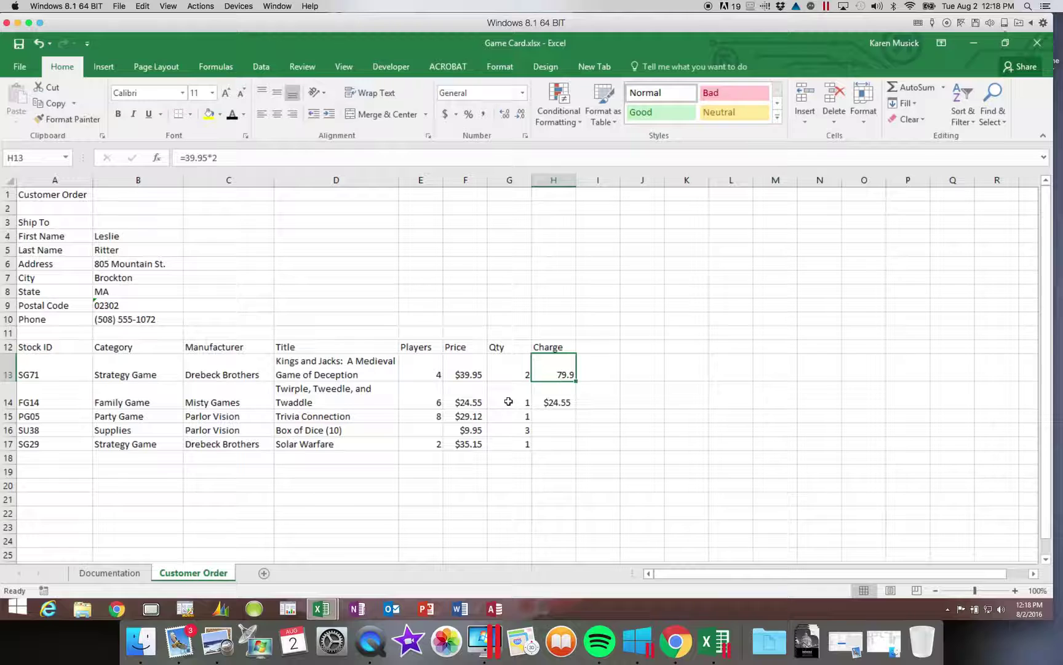
pyautogui.press('Down')
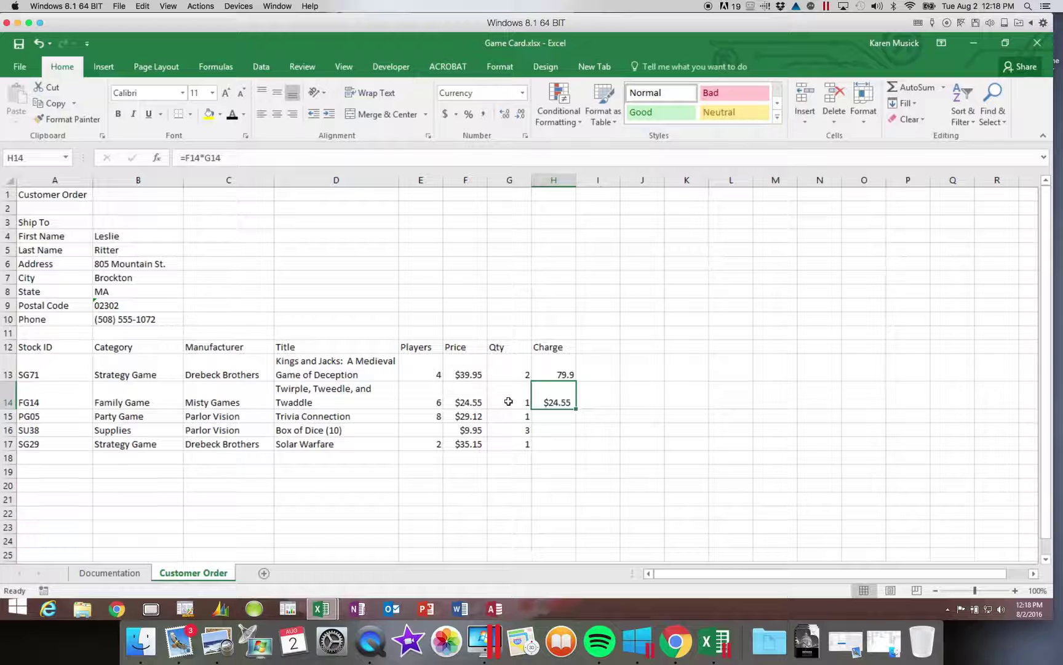
pyautogui.click(201, 157)
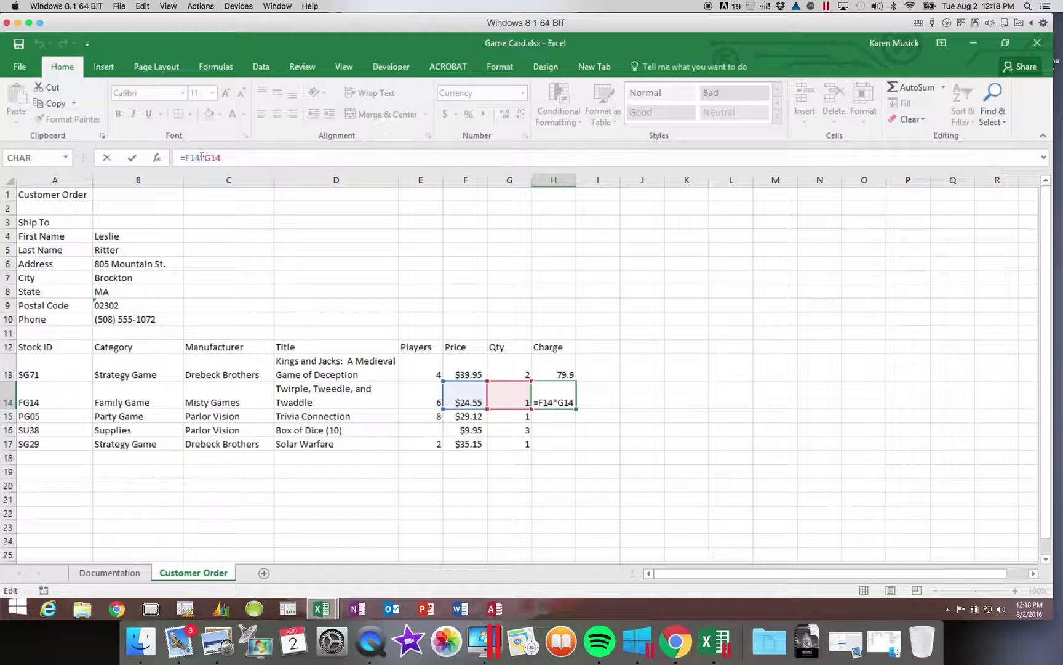
pyautogui.press('Return')
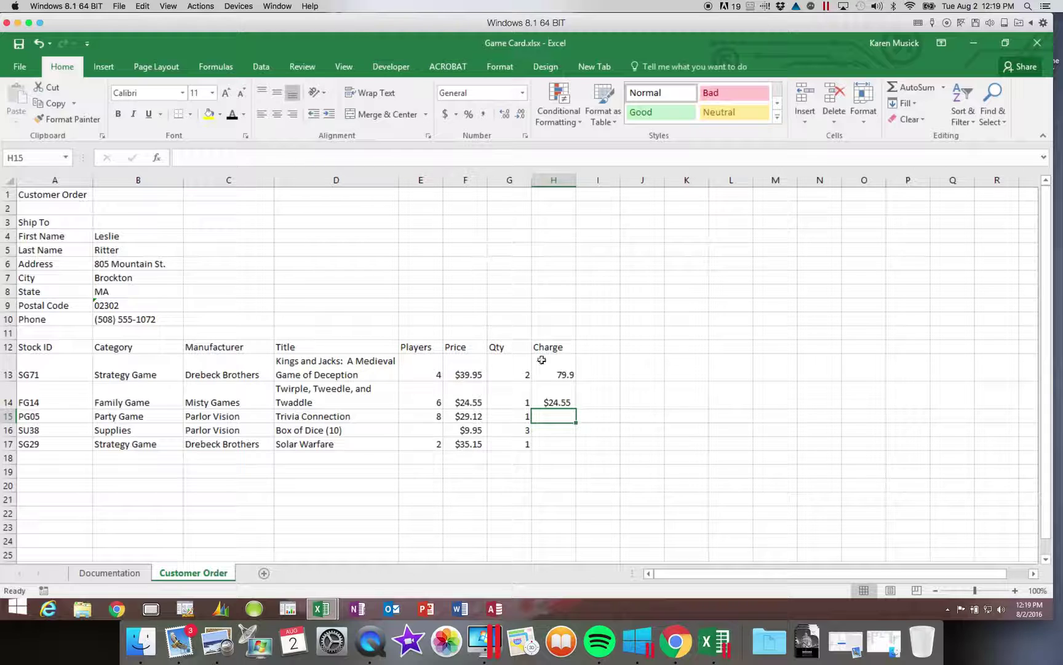
# Step: Change the order quantities to 5 for SG71 in G13 and 4 for FG14 in G14
pyautogui.click(510, 375)
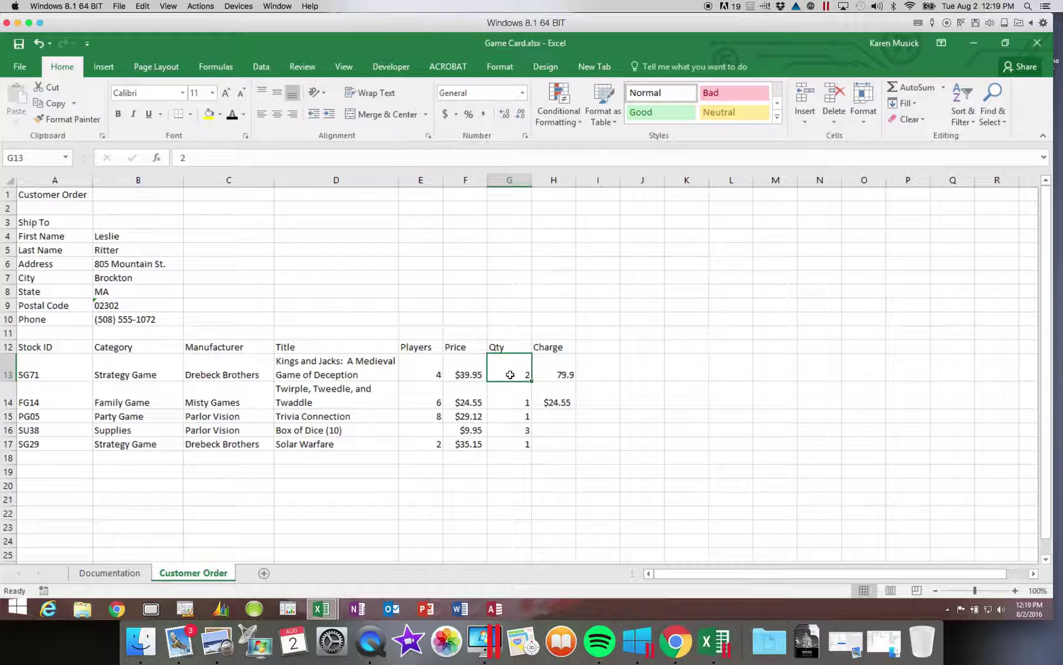
pyautogui.write('5')
pyautogui.press('Return')
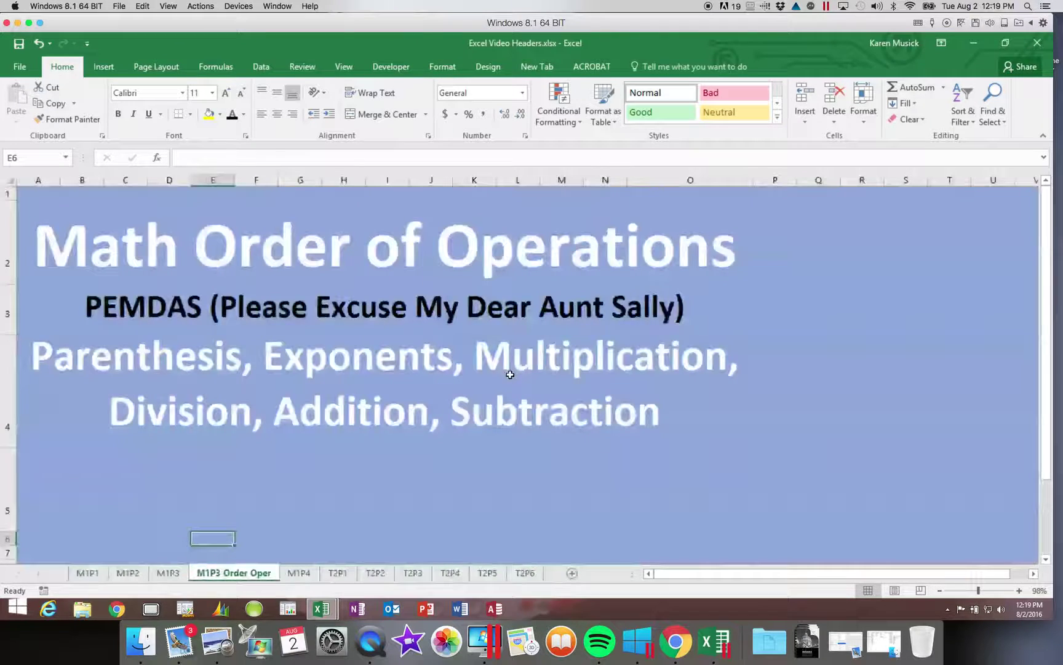
pyautogui.click(973, 43)
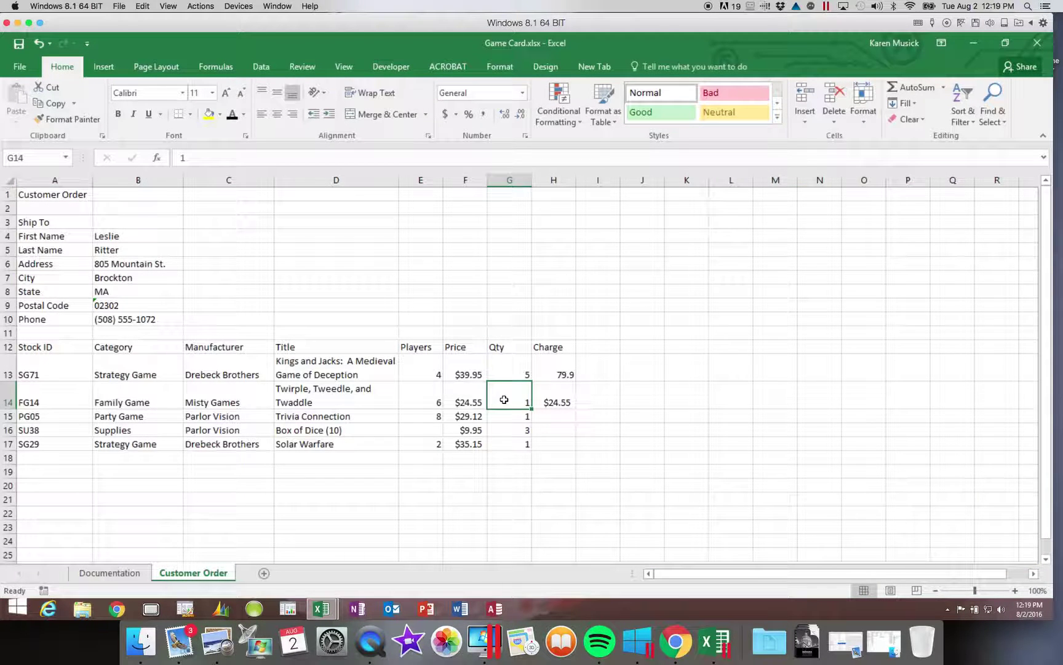
pyautogui.write('4')
pyautogui.press('Return')
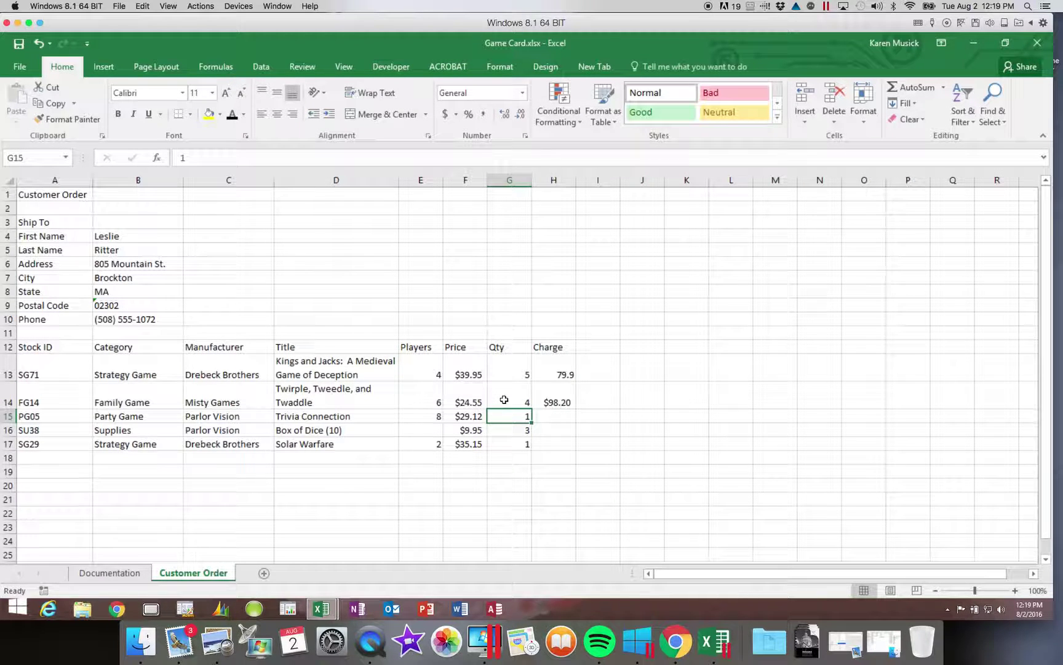
# Step: Check the SG71 charge against its quantity and change the formula in H13 to =39.95*5
pyautogui.click(504, 399)
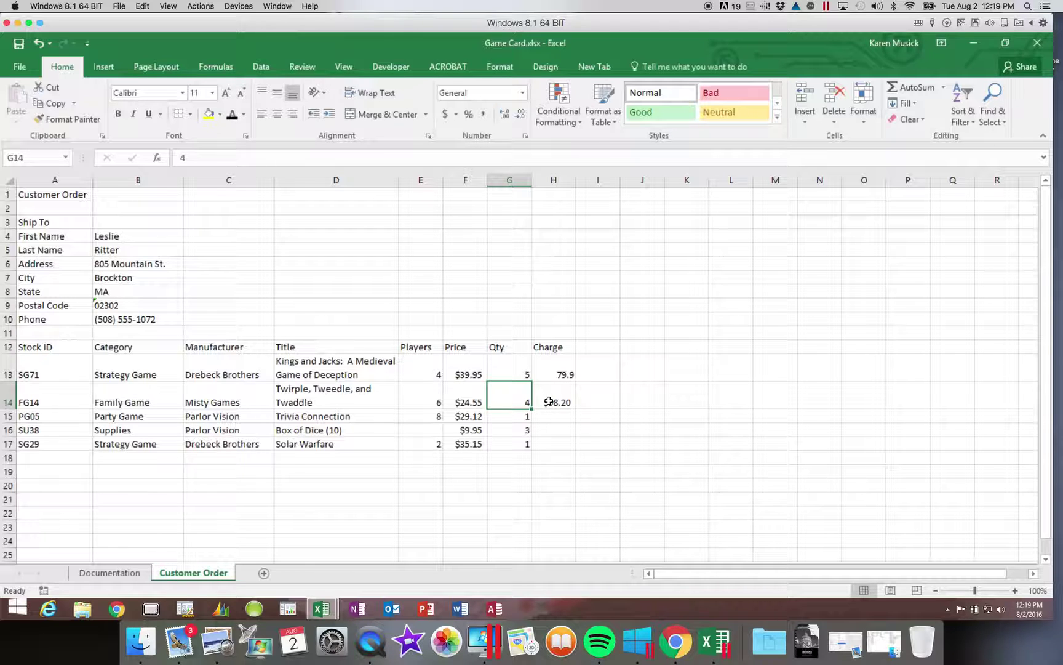
pyautogui.click(521, 375)
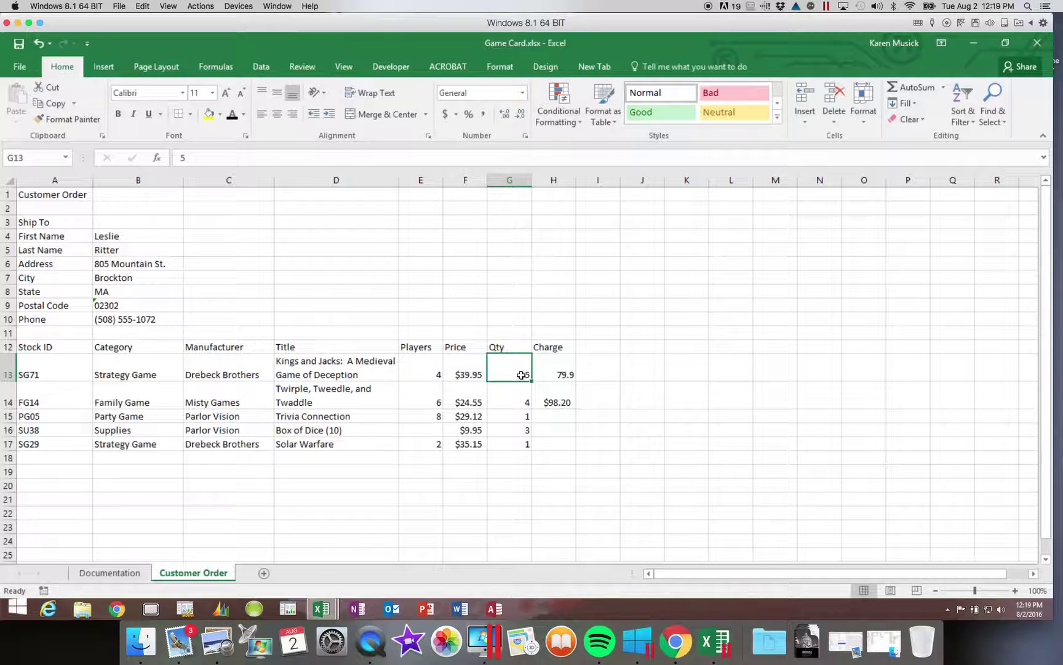
pyautogui.click(560, 374)
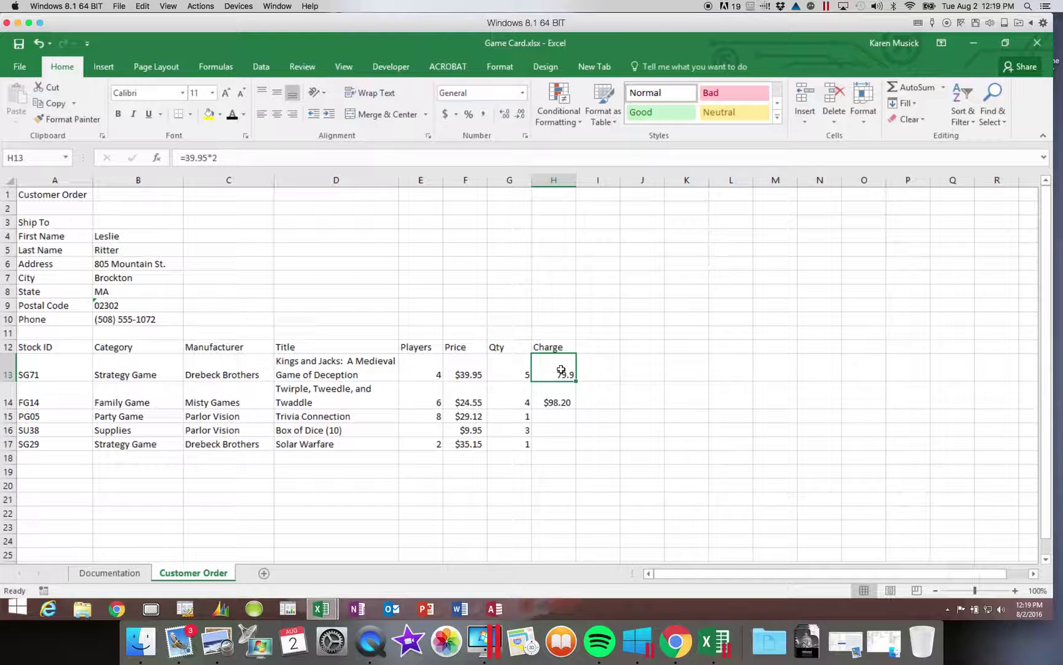
pyautogui.moveTo(211, 157); pyautogui.dragTo(220, 159)
pyautogui.write('5*2')
pyautogui.press('Return')
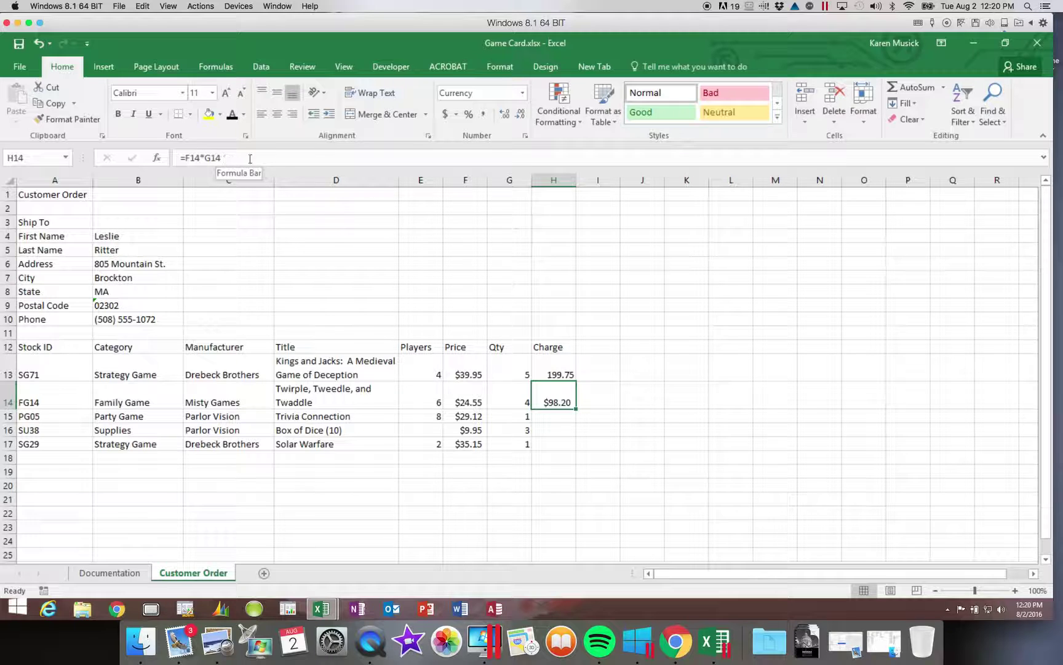
# Step: Clear the SG71 charge in H13 and replace it with the cell-reference formula =F13*G13
pyautogui.click(553, 373)
pyautogui.press('Delete')
pyautogui.press('Return')
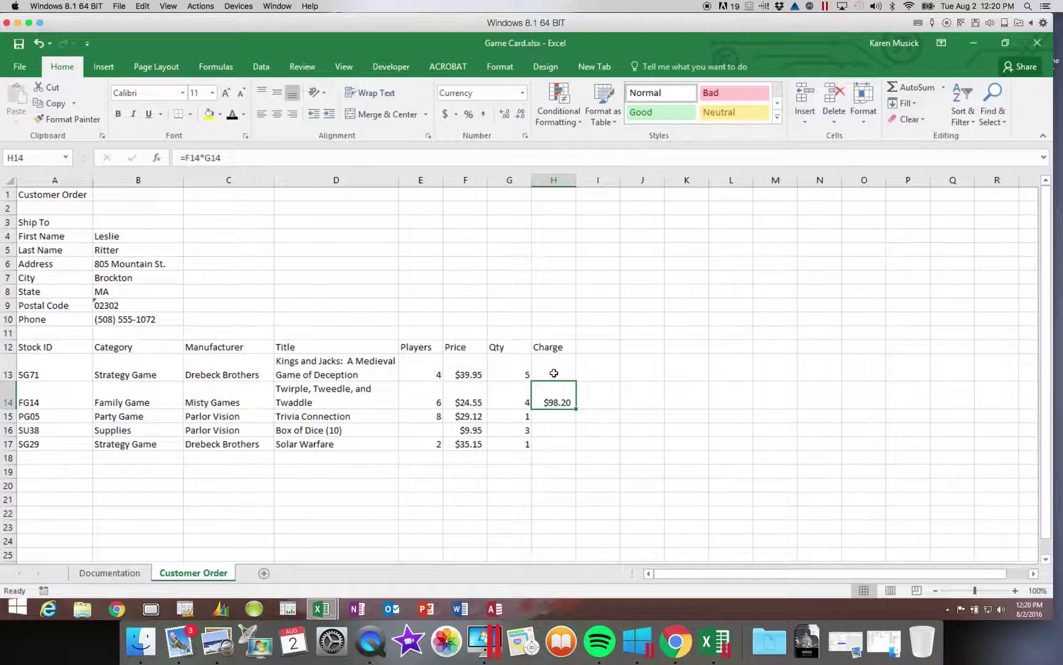
pyautogui.click(554, 373)
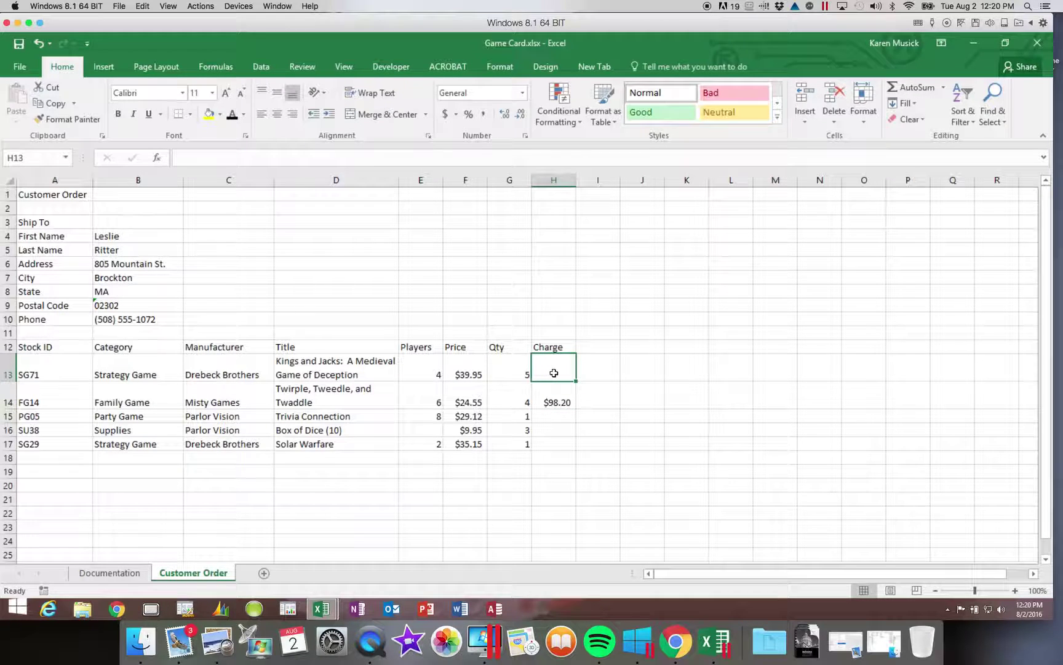
pyautogui.write('=')
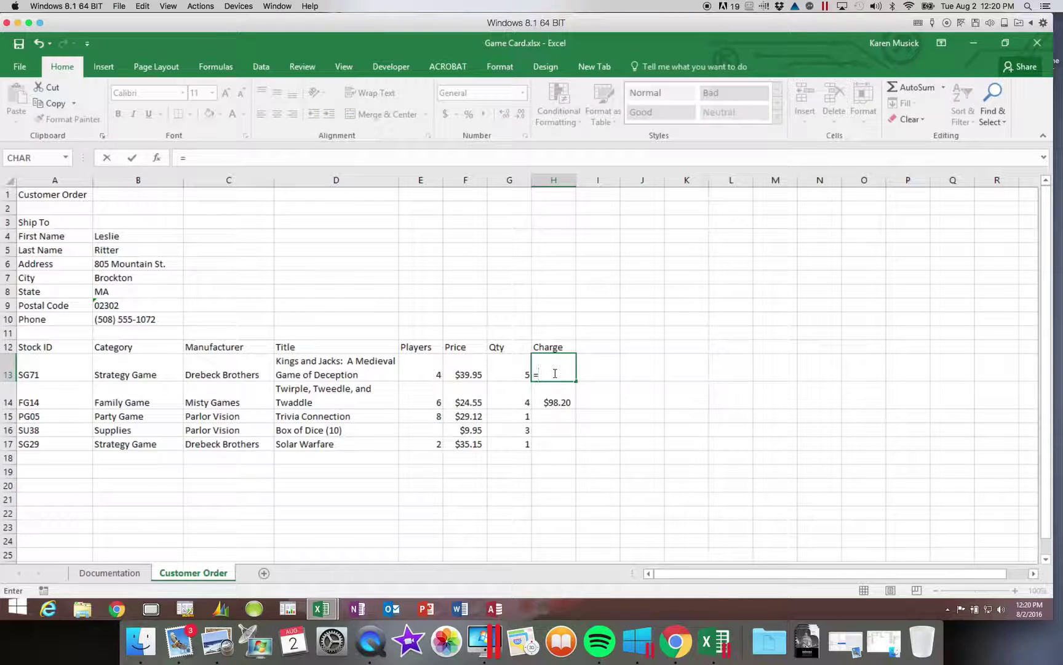
pyautogui.click(470, 374)
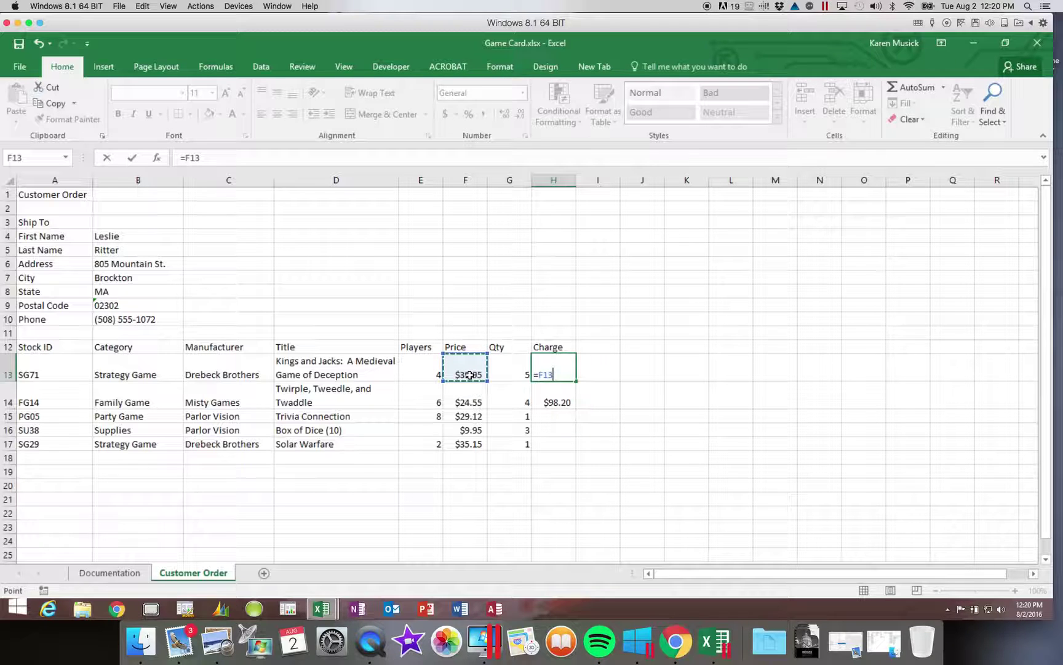
pyautogui.write('*')
pyautogui.click(500, 376)
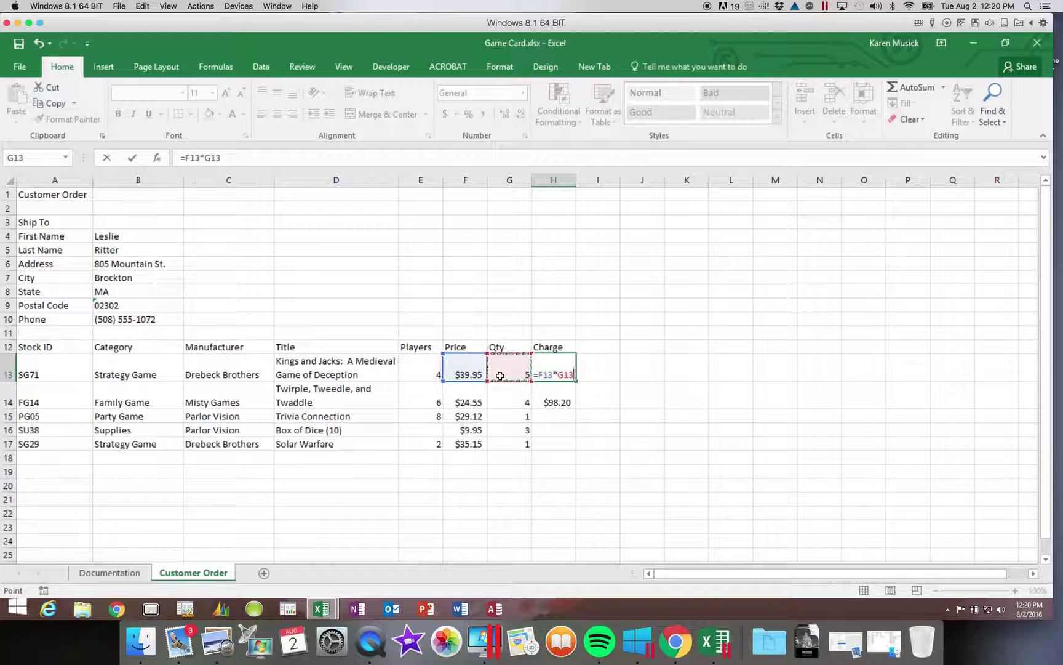
pyautogui.press('Return')
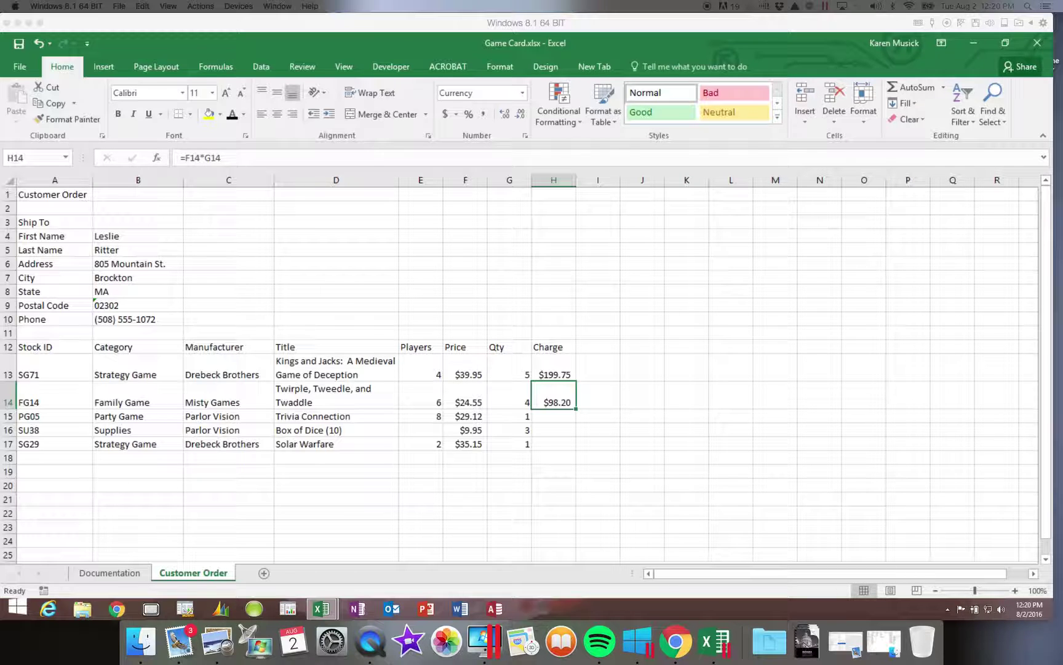
# Step: Set the SG71 quantity in G13 to 2
pyautogui.click(517, 375)
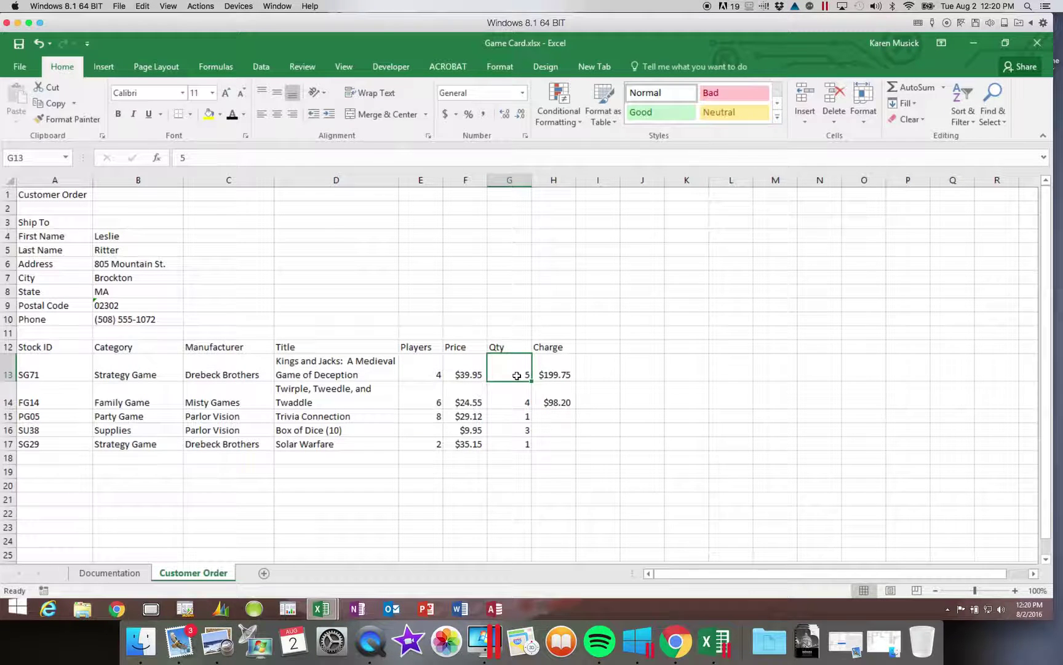
pyautogui.write('2')
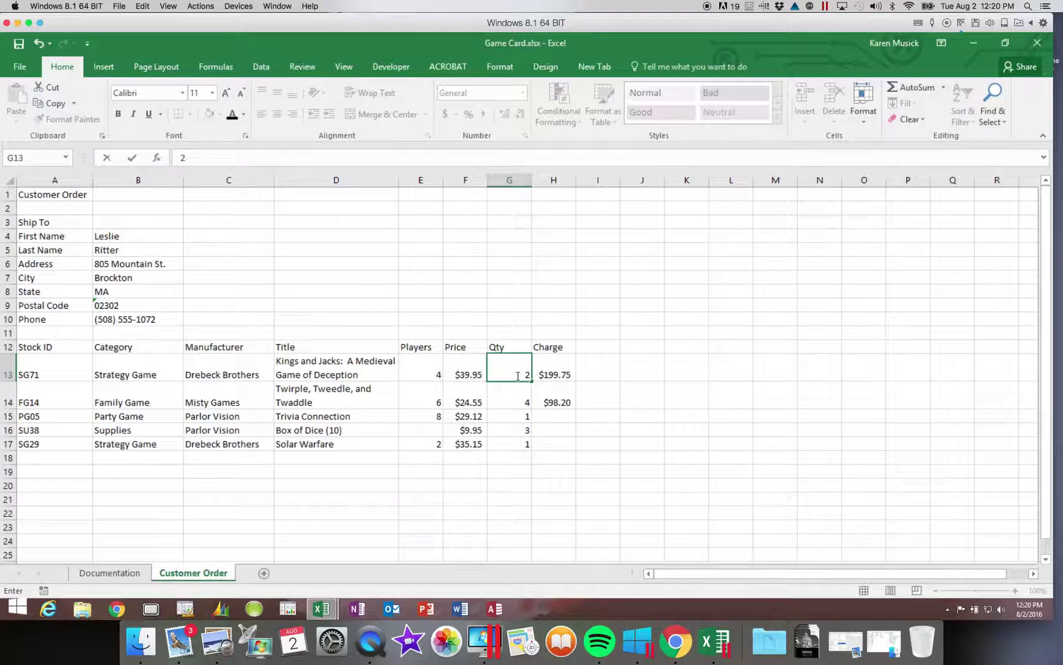
pyautogui.press('Return')
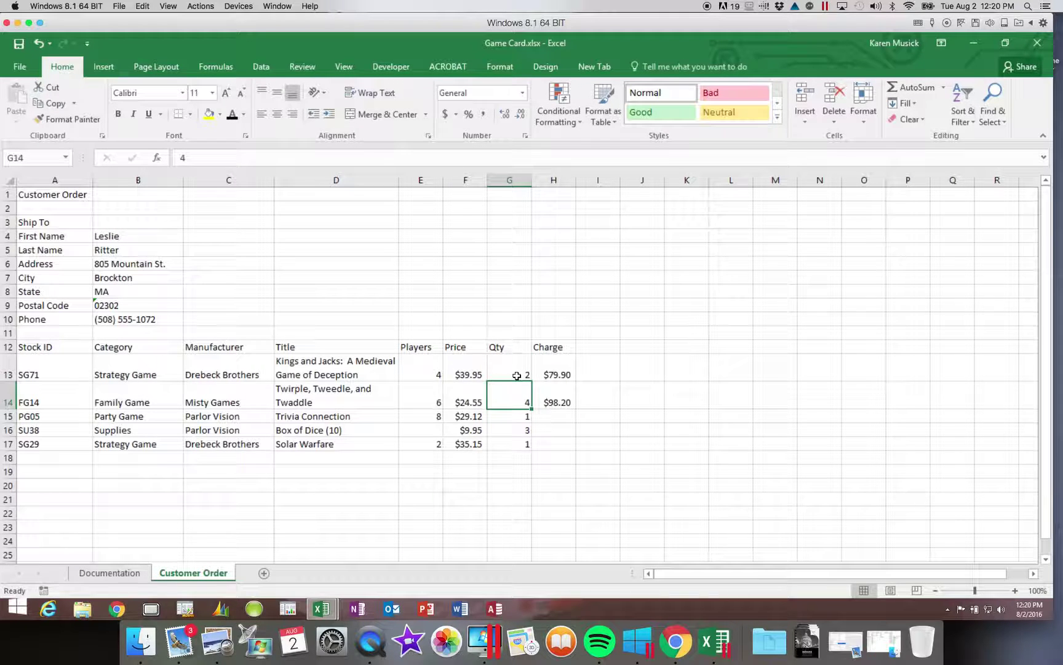
# Step: Switch to the Excel Video Headers workbook and close it, saving its changes
pyautogui.hotkey('ctrl', 'Tab')
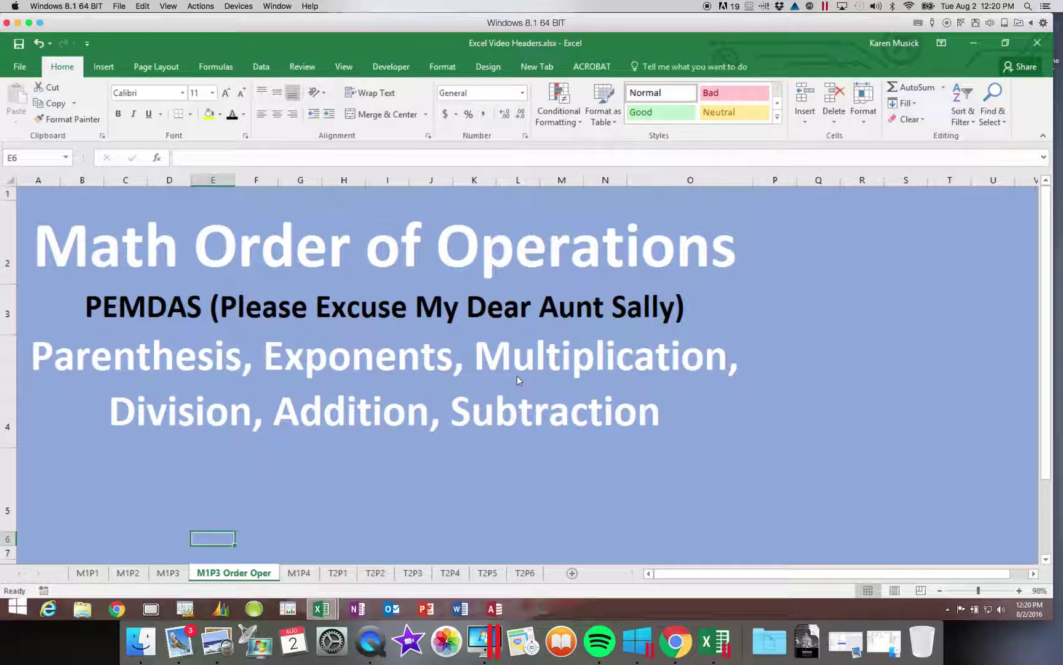
pyautogui.click(1037, 44)
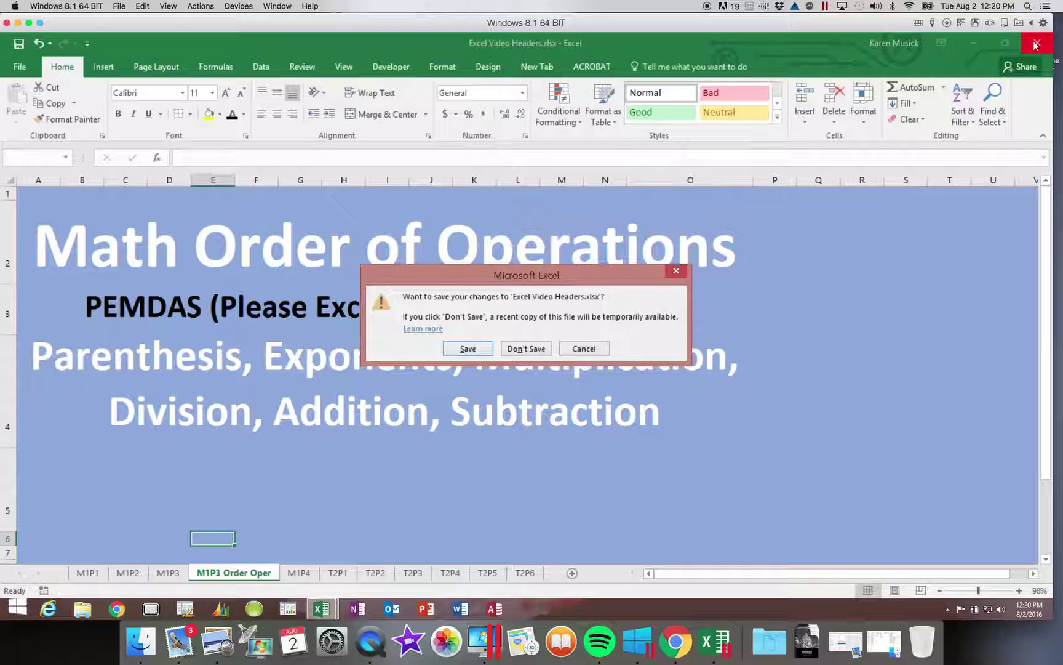
pyautogui.click(468, 349)
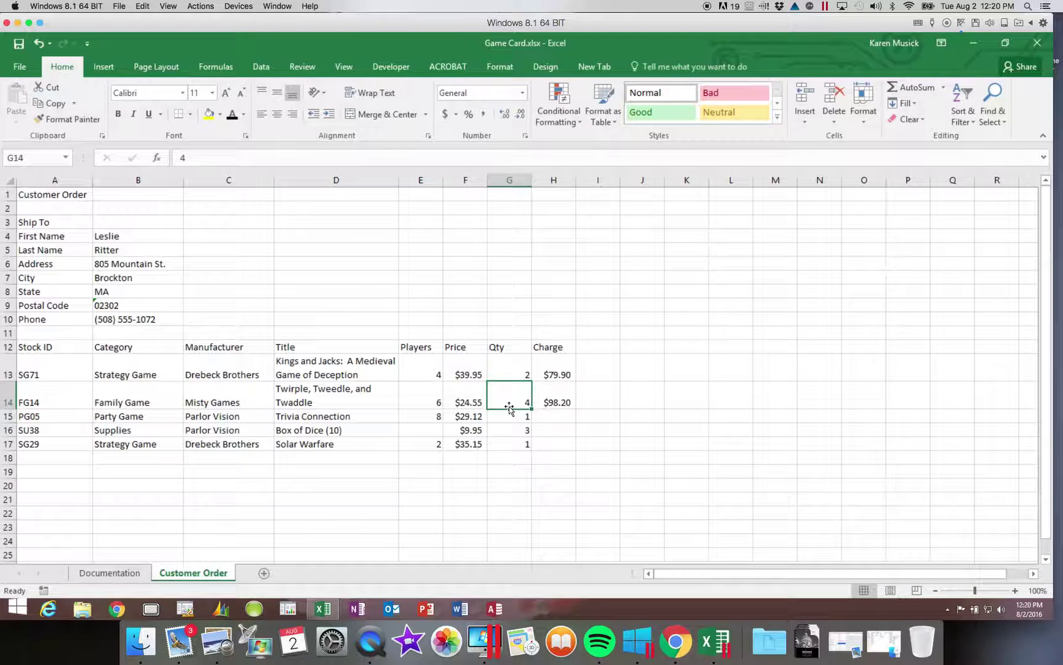
# Step: Set the FG14 quantity in G14 to 1
pyautogui.write('1')
pyautogui.press('Return')
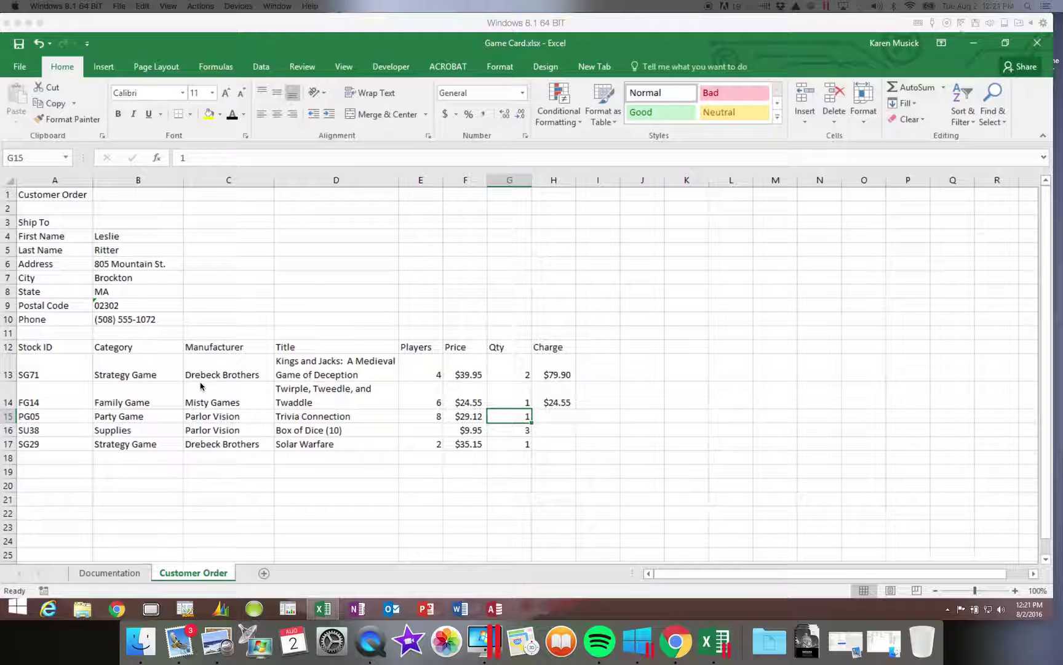
# Step: Copy the FG14 charge formula from H14 into H15:H17 and check the pasted formulas in H15 and H16
pyautogui.click(555, 400)
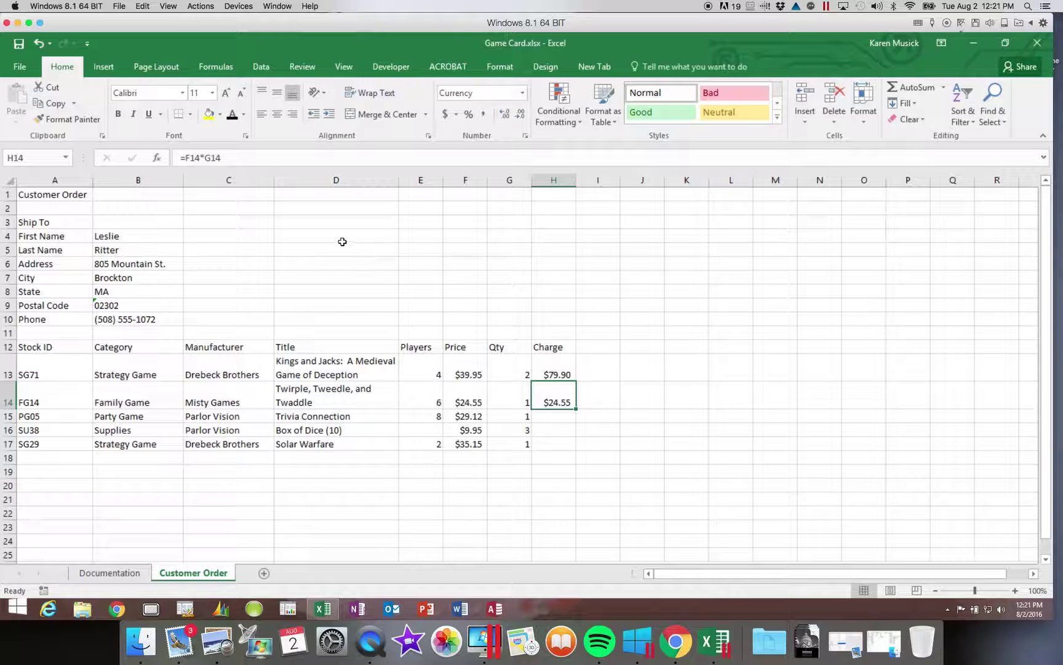
pyautogui.click(55, 108)
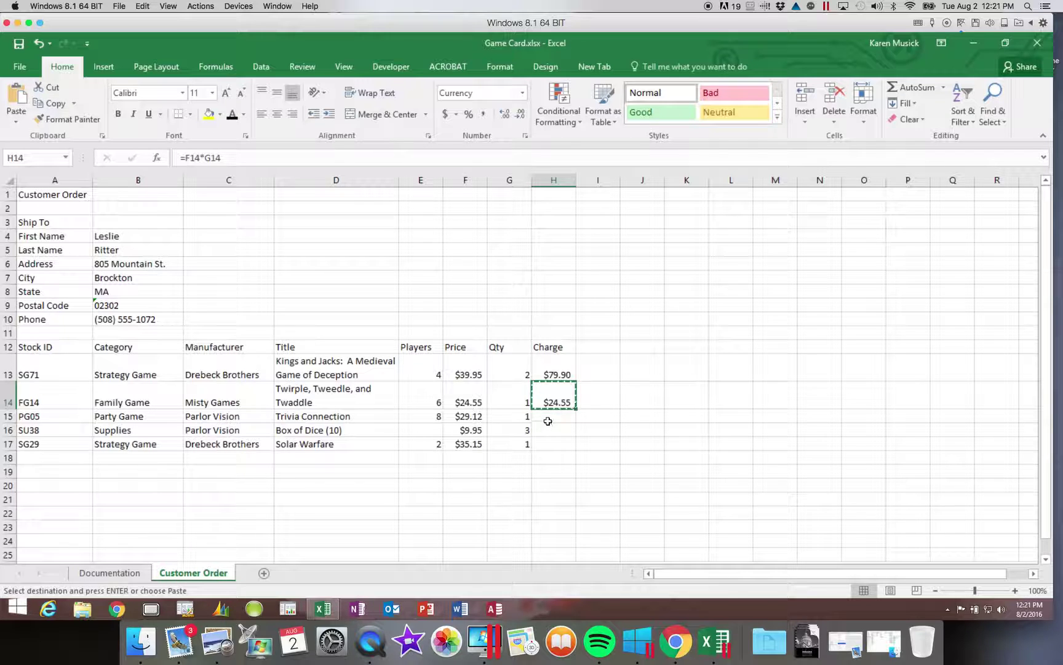
pyautogui.moveTo(547, 417); pyautogui.dragTo(551, 445)
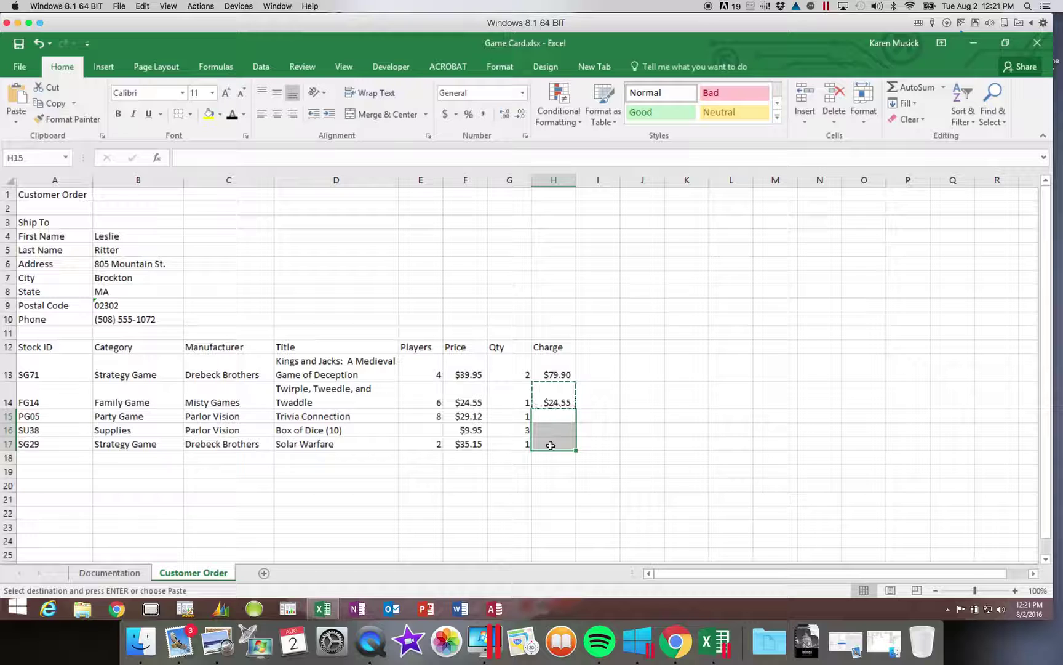
pyautogui.click(15, 98)
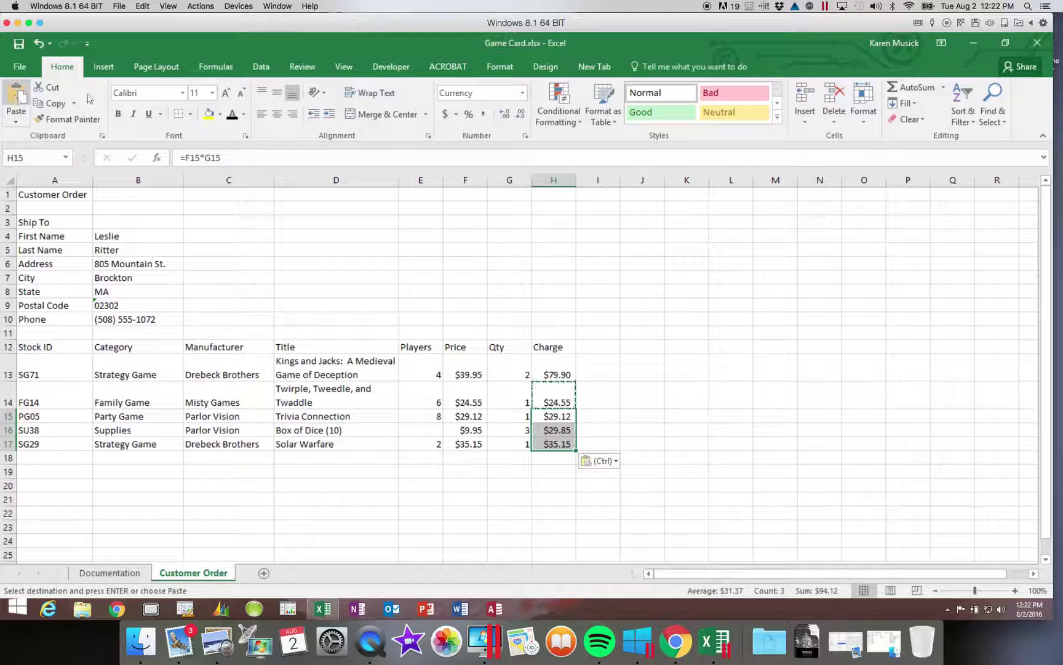
pyautogui.click(546, 413)
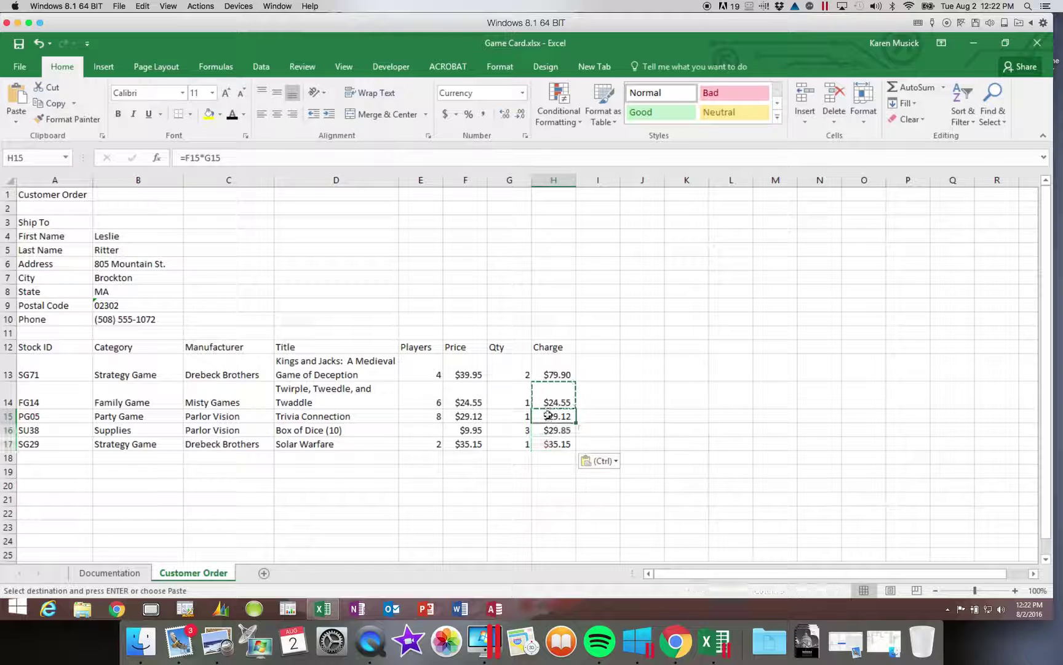
pyautogui.click(542, 431)
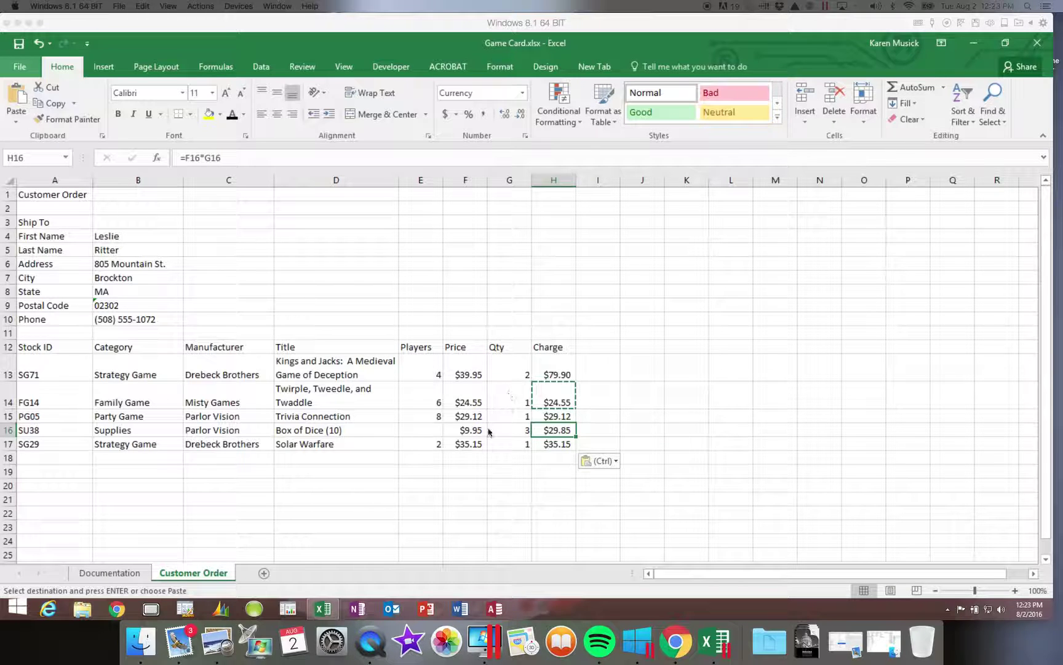
# Step: Add a Subtotal label in G18 and sum the charges in H18 with =SUM(H13:H17)
pyautogui.click(492, 463)
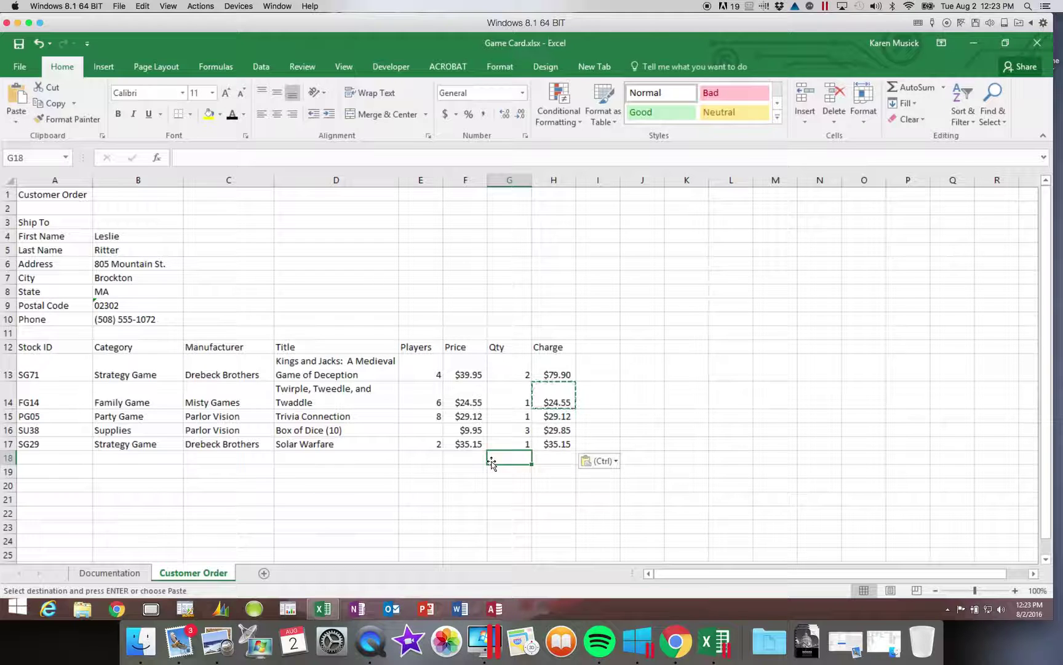
pyautogui.write('Su')
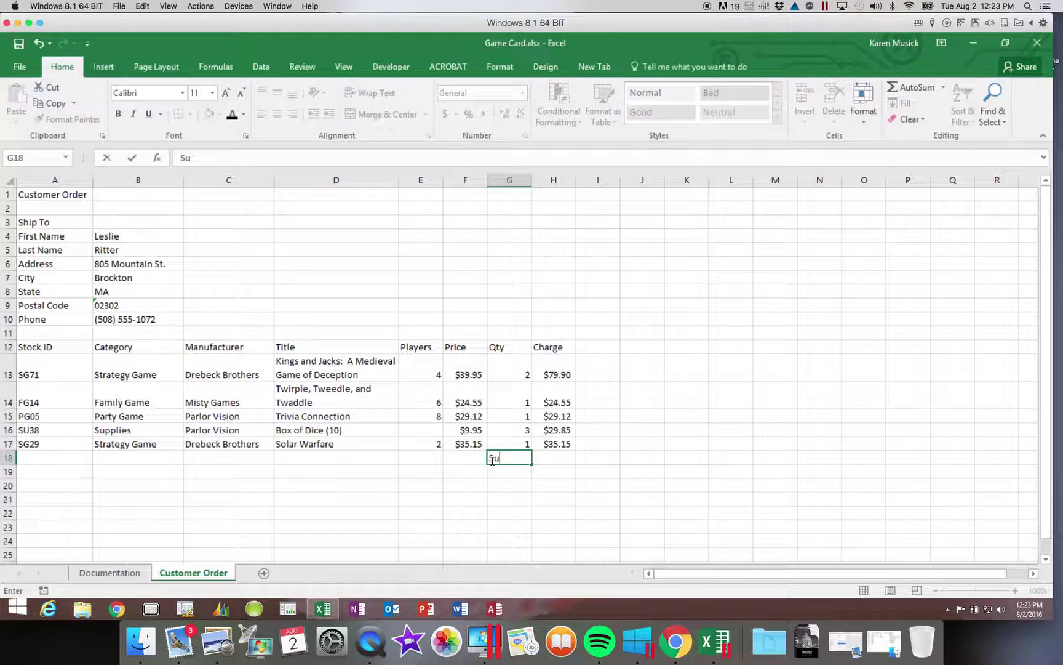
pyautogui.write('btotal')
pyautogui.press('Return')
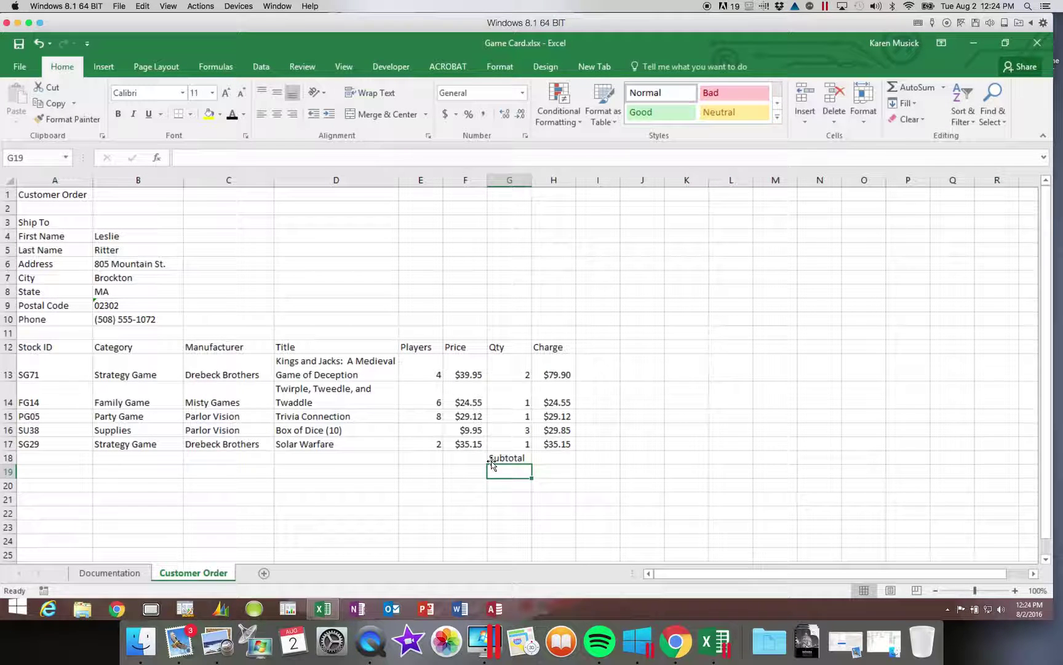
pyautogui.click(554, 463)
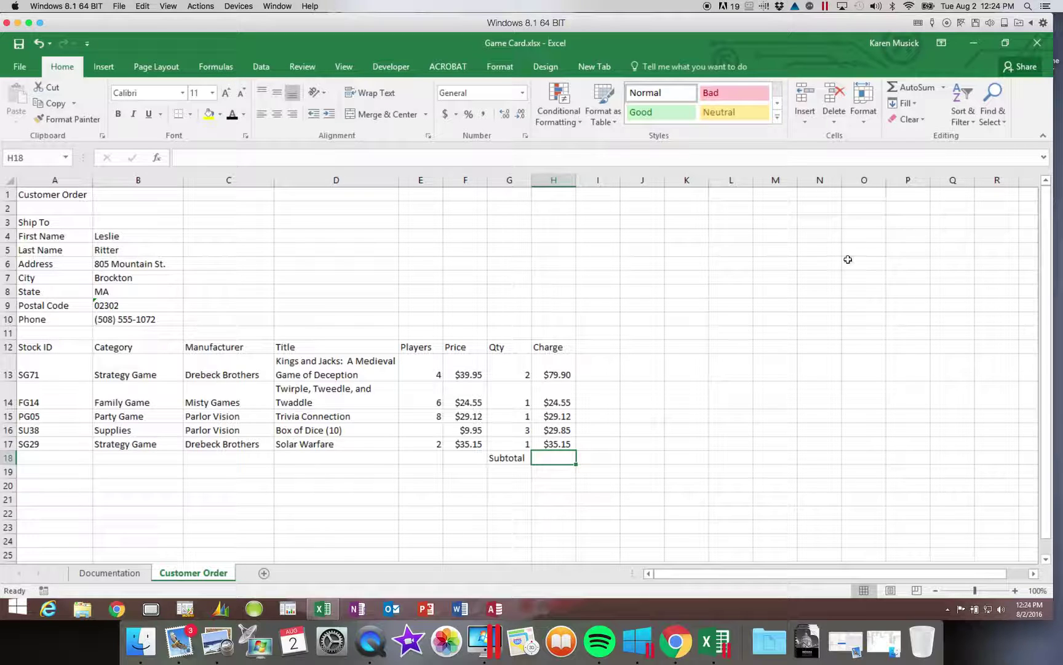
pyautogui.click(912, 89)
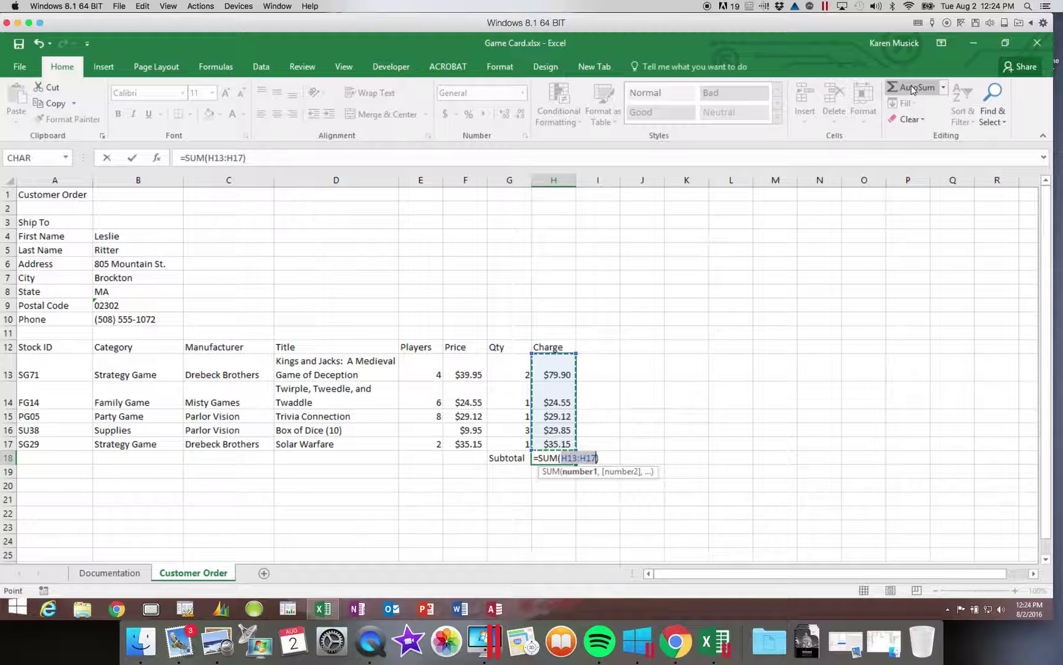
pyautogui.press('Return')
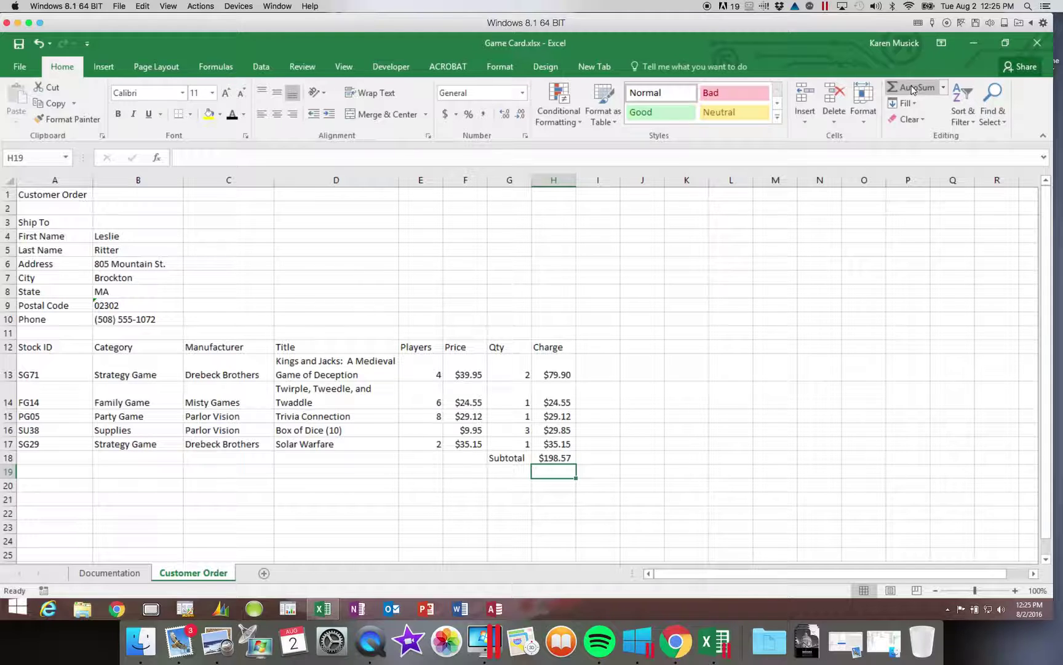
pyautogui.press('Up')
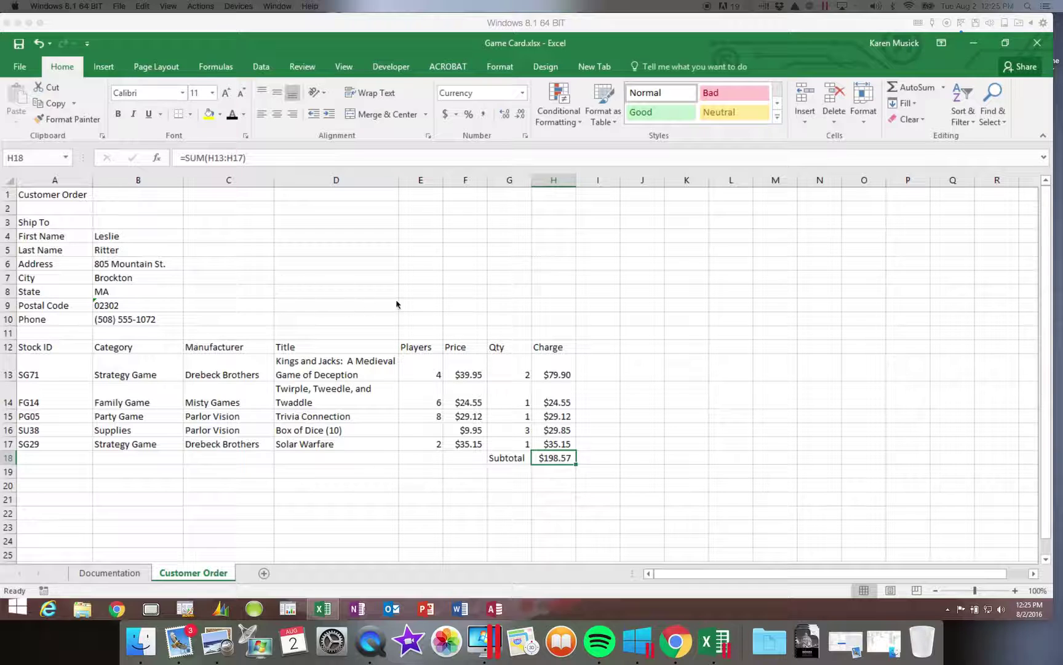
# Step: Enter the label Sales Tax in G11 and its rate of 5% in H11
pyautogui.click(502, 335)
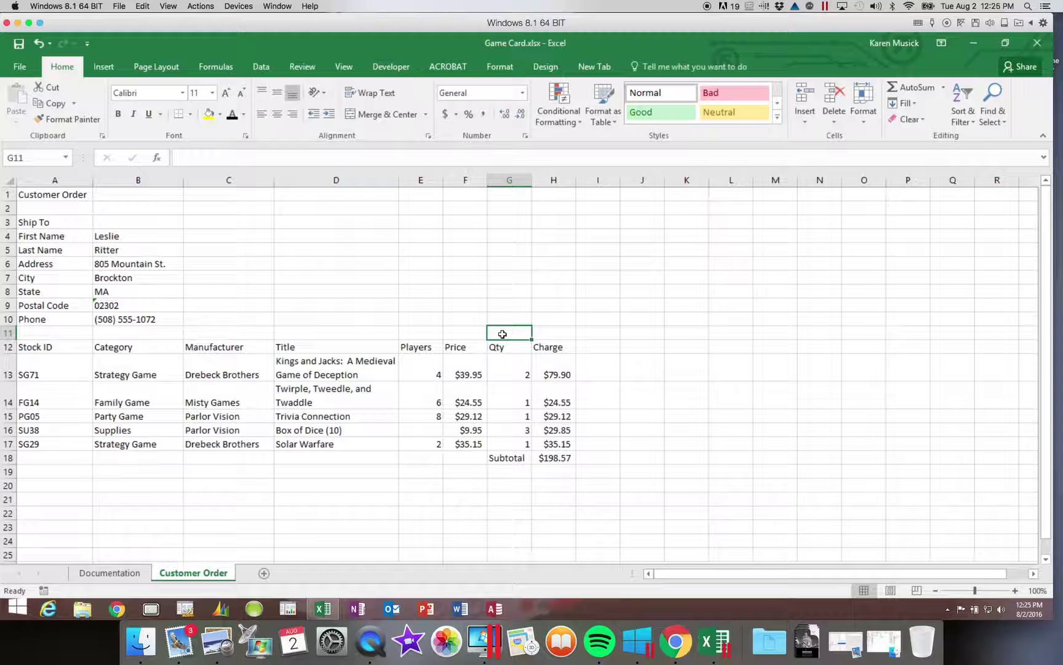
pyautogui.write('Sale')
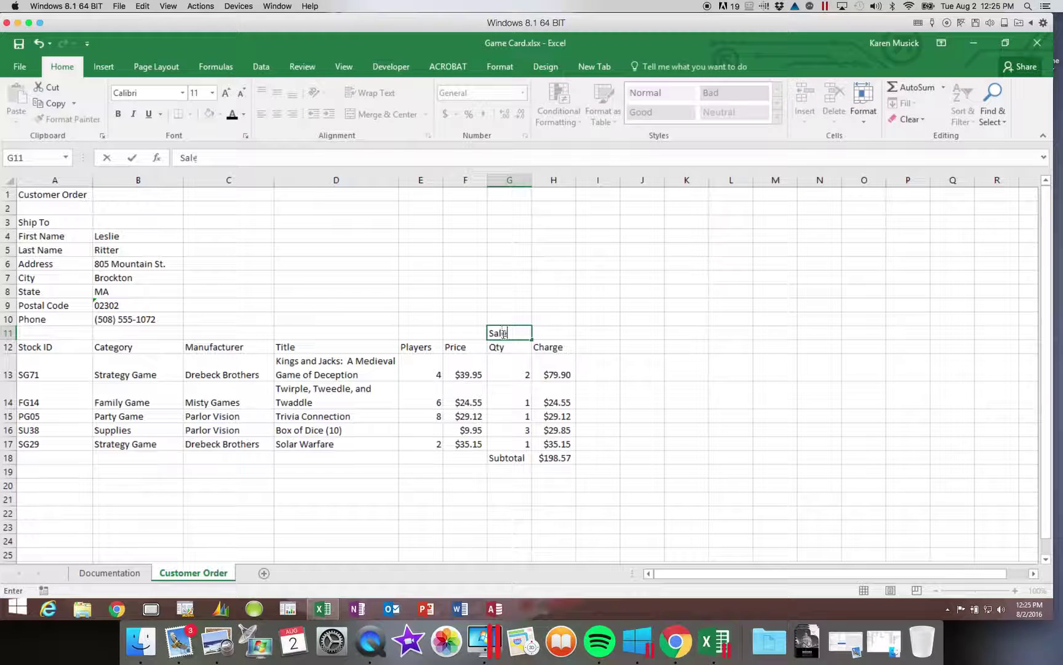
pyautogui.write('s Tax')
pyautogui.press('Tab')
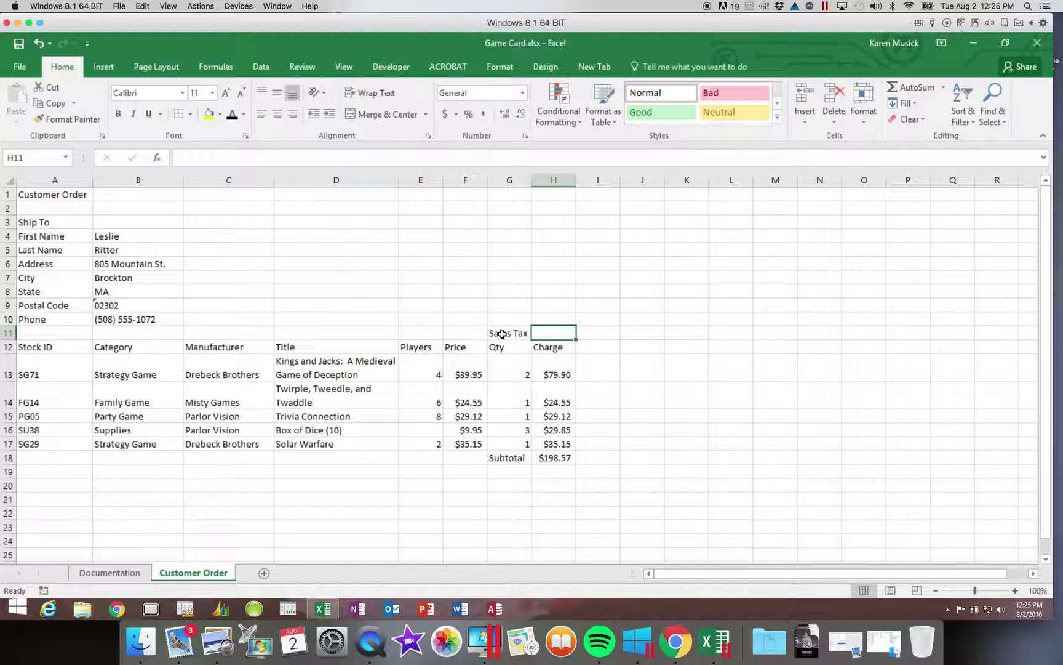
pyautogui.write('5%')
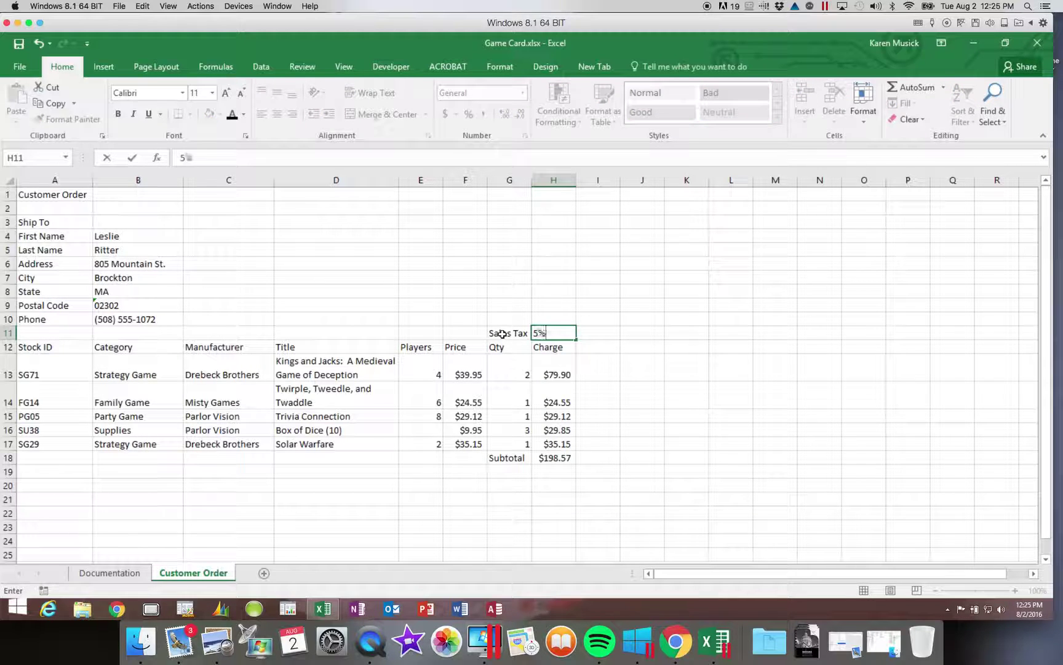
pyautogui.press('Return')
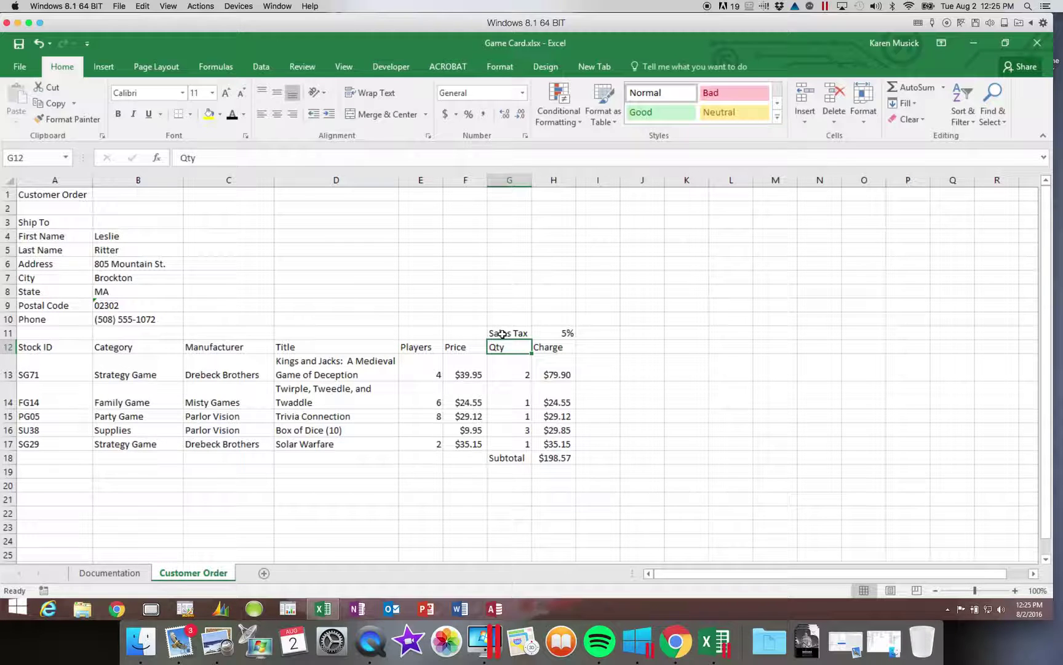
# Step: Add a Tax label in G19 and calculate the tax in H19 with =H18*H11
pyautogui.click(508, 470)
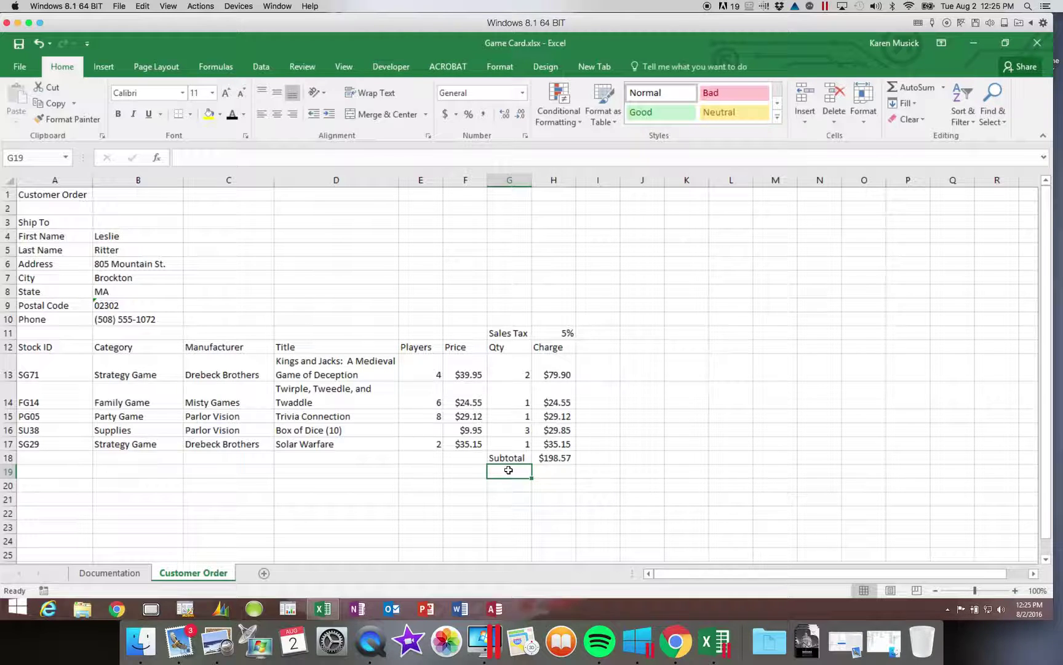
pyautogui.click(564, 333)
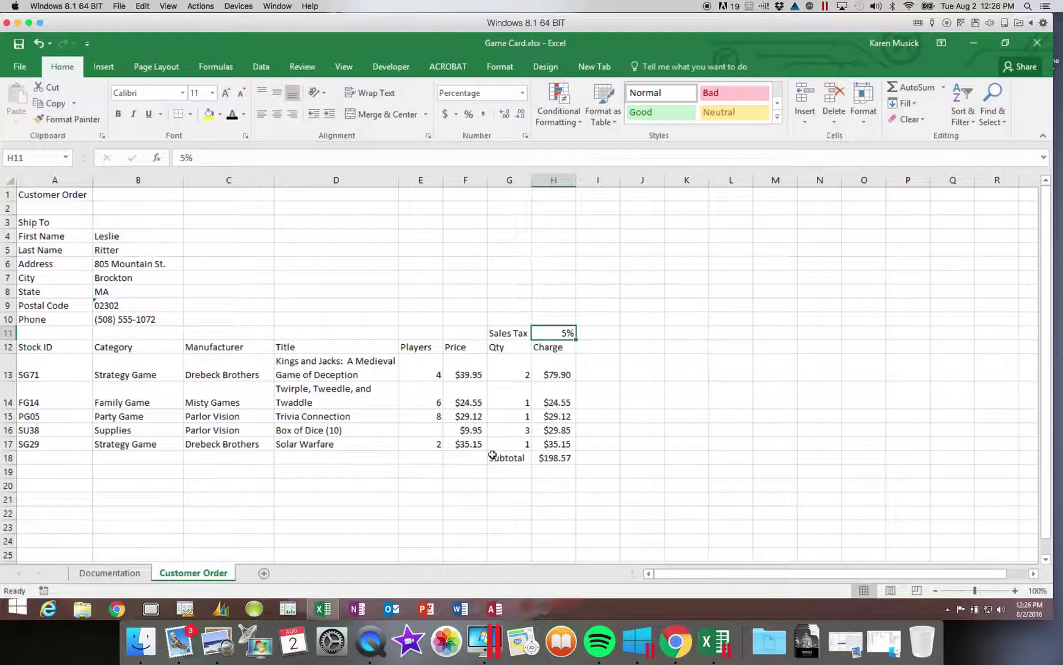
pyautogui.click(523, 473)
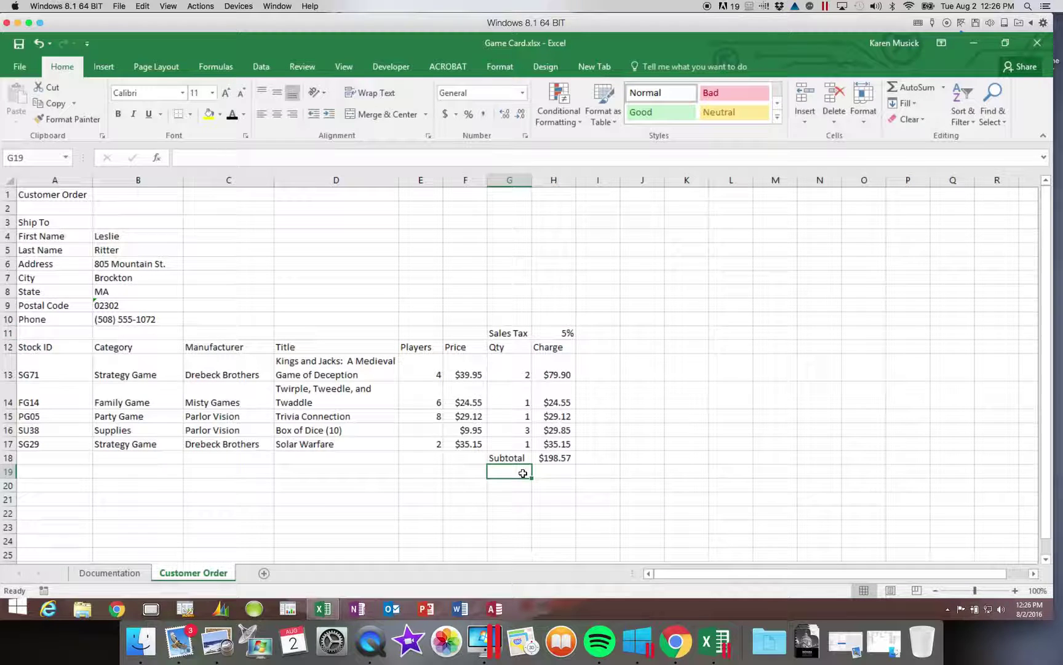
pyautogui.write('Tax')
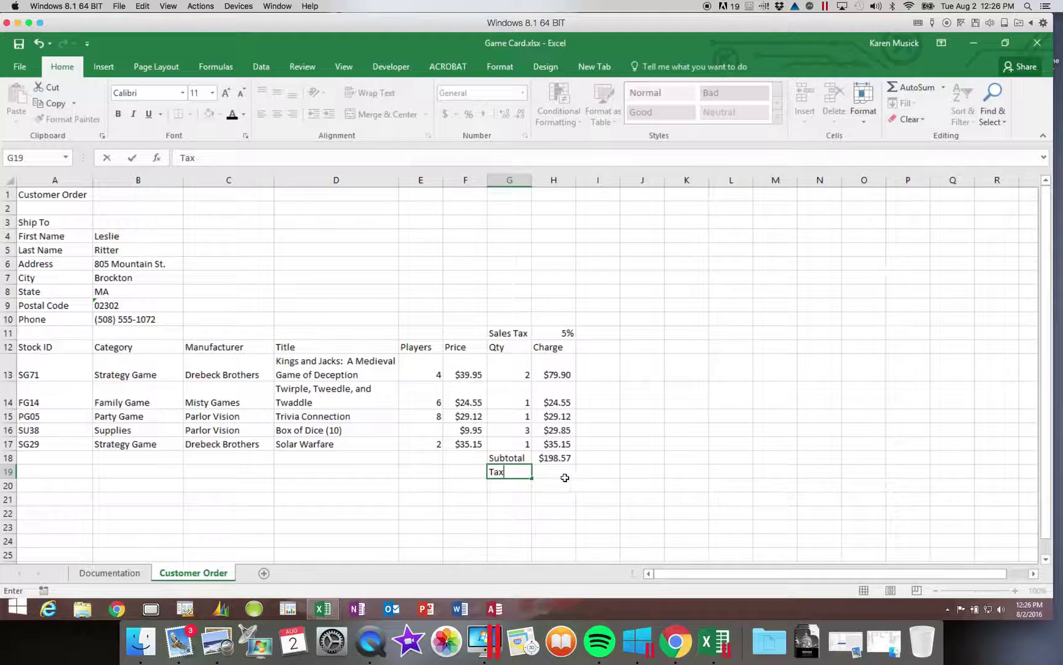
pyautogui.click(563, 472)
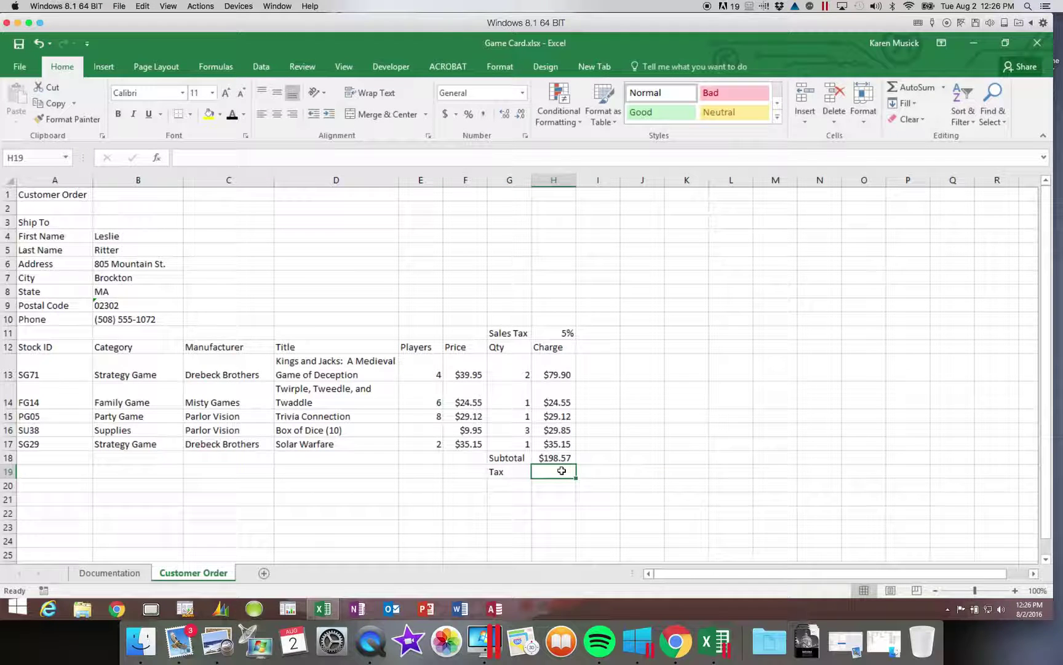
pyautogui.write('=')
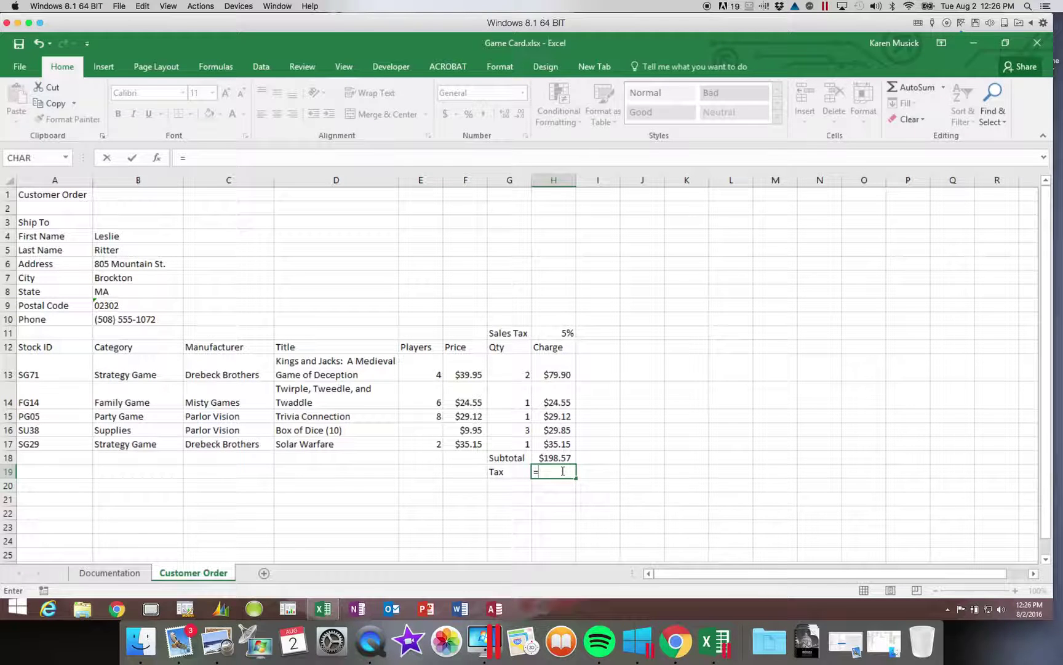
pyautogui.click(564, 459)
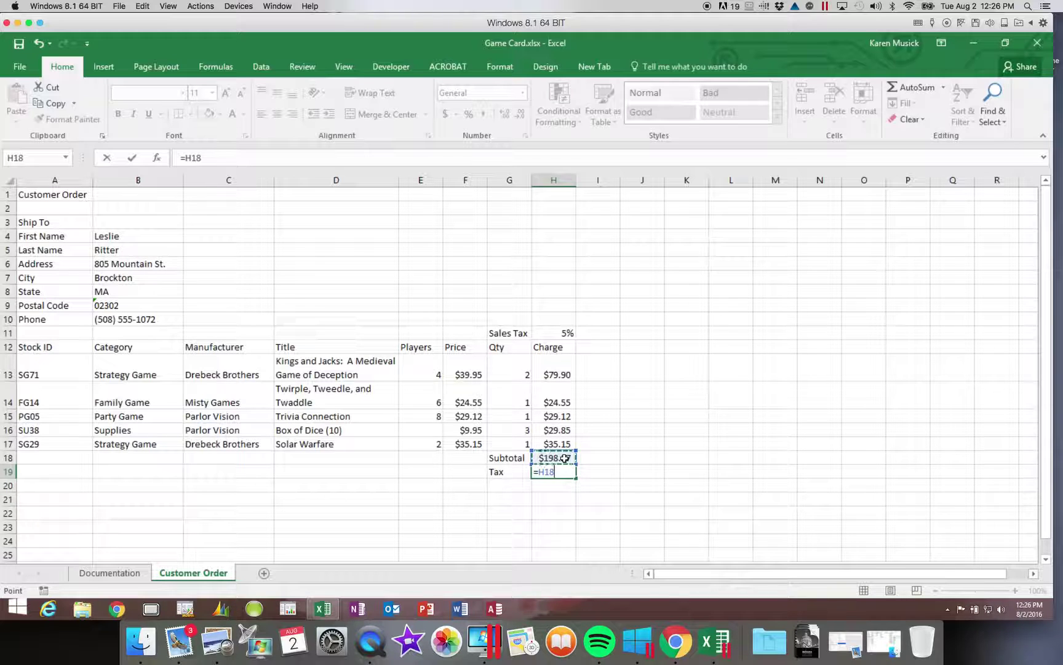
pyautogui.write('*')
pyautogui.click(562, 333)
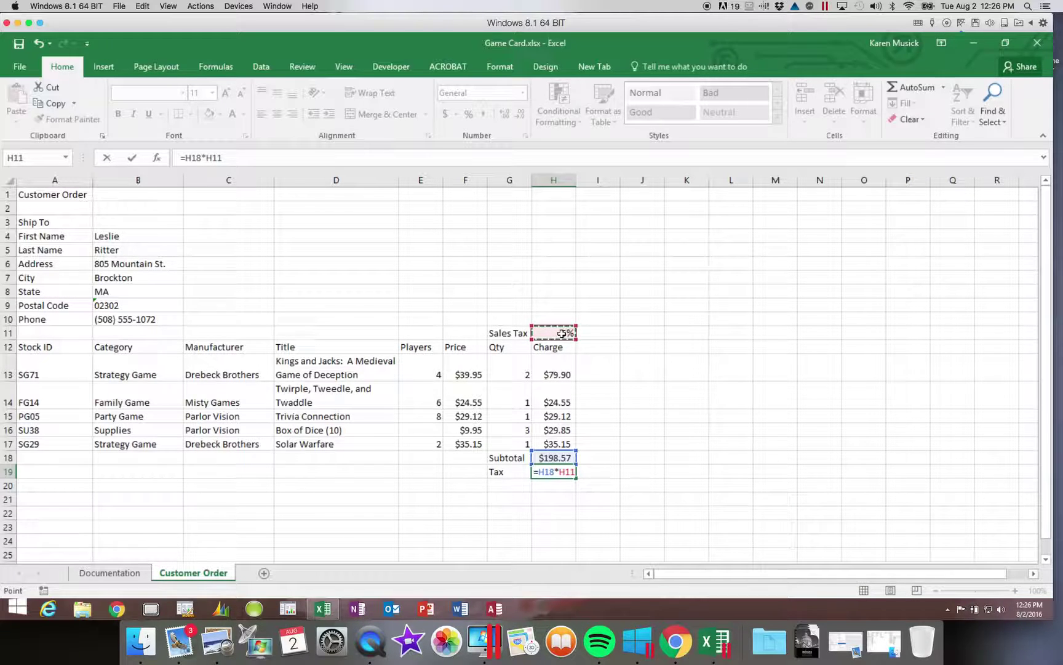
pyautogui.press('Return')
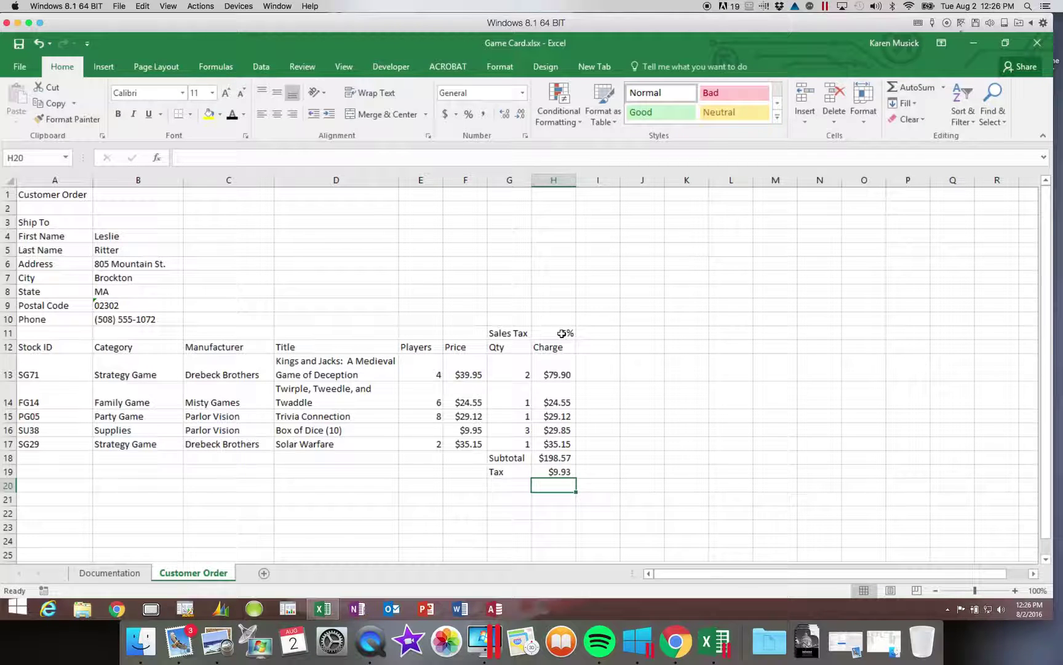
pyautogui.press('Up')
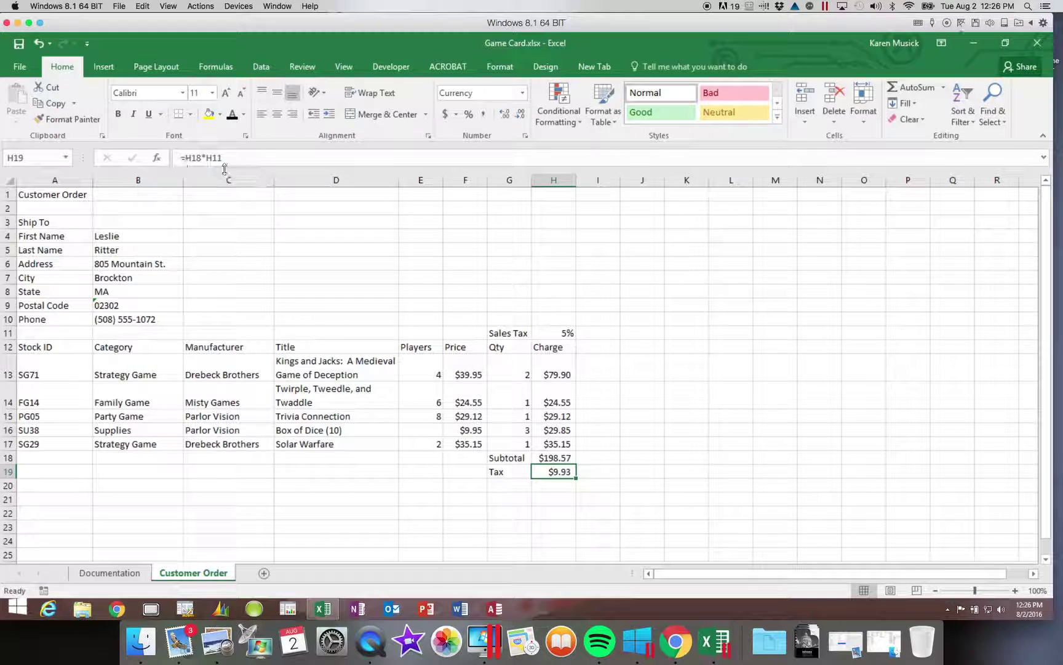
# Step: Add a Handling label in G20 with a charge of $4.75 in H20
pyautogui.click(512, 486)
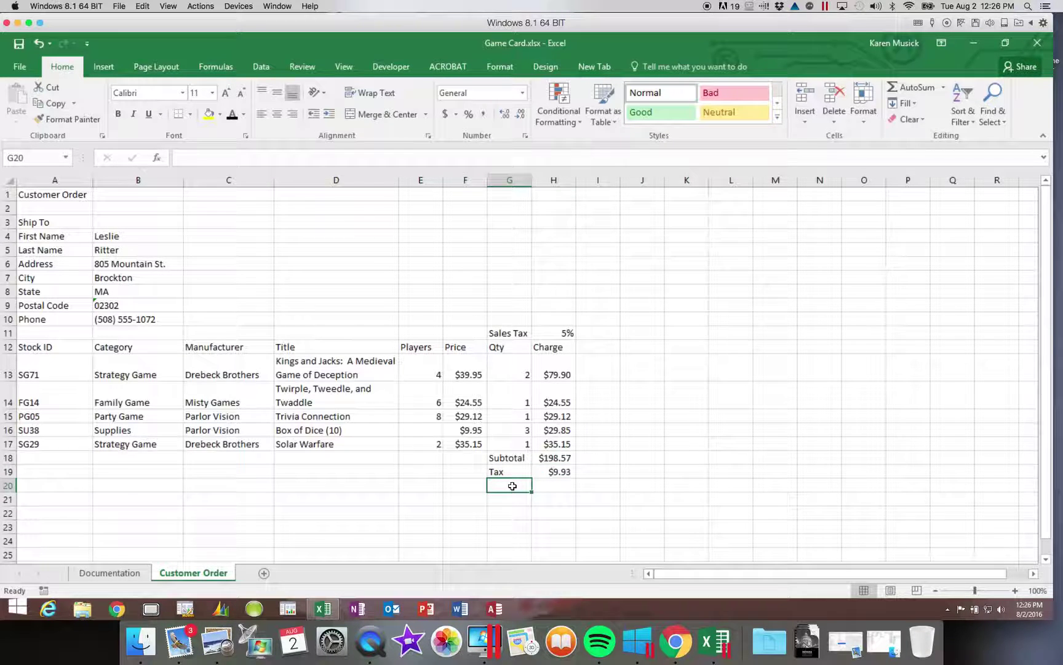
pyautogui.write('Handling')
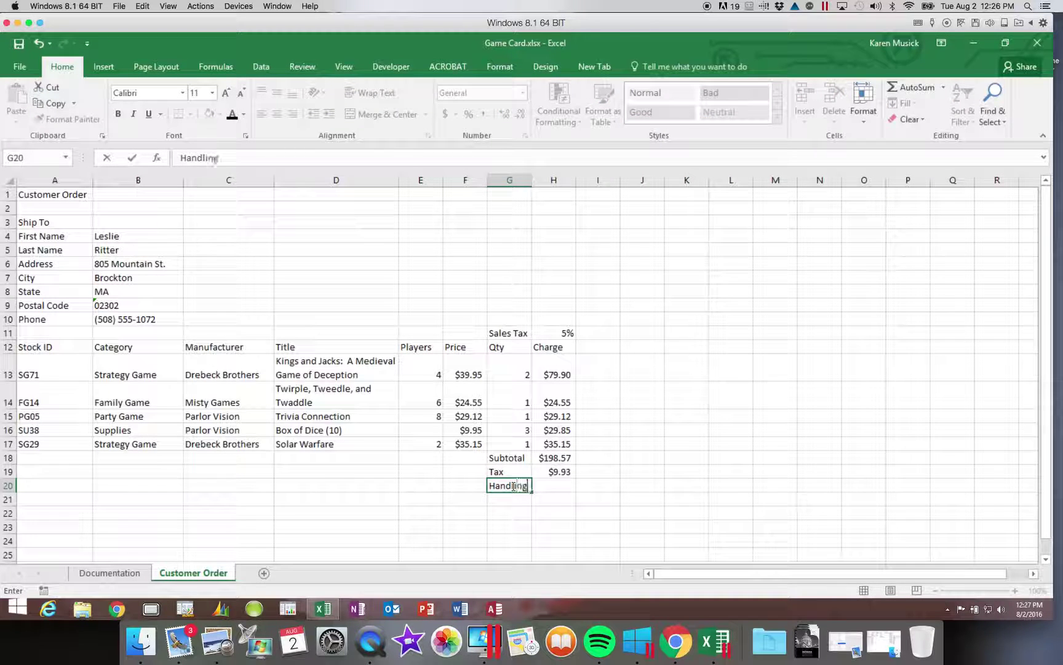
pyautogui.press('Tab')
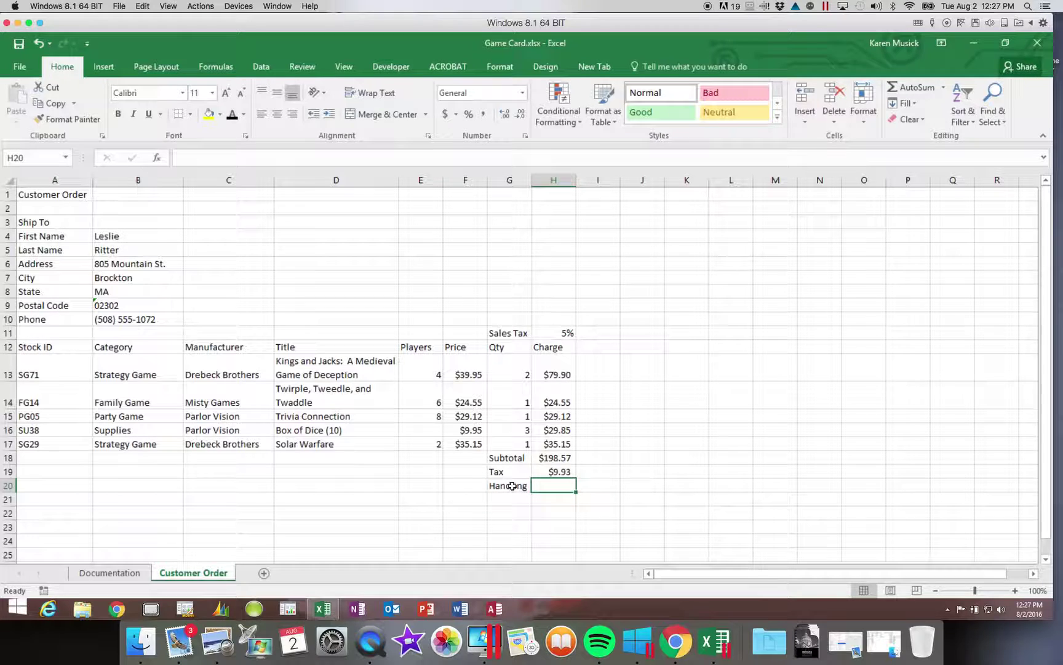
pyautogui.write('$4.75')
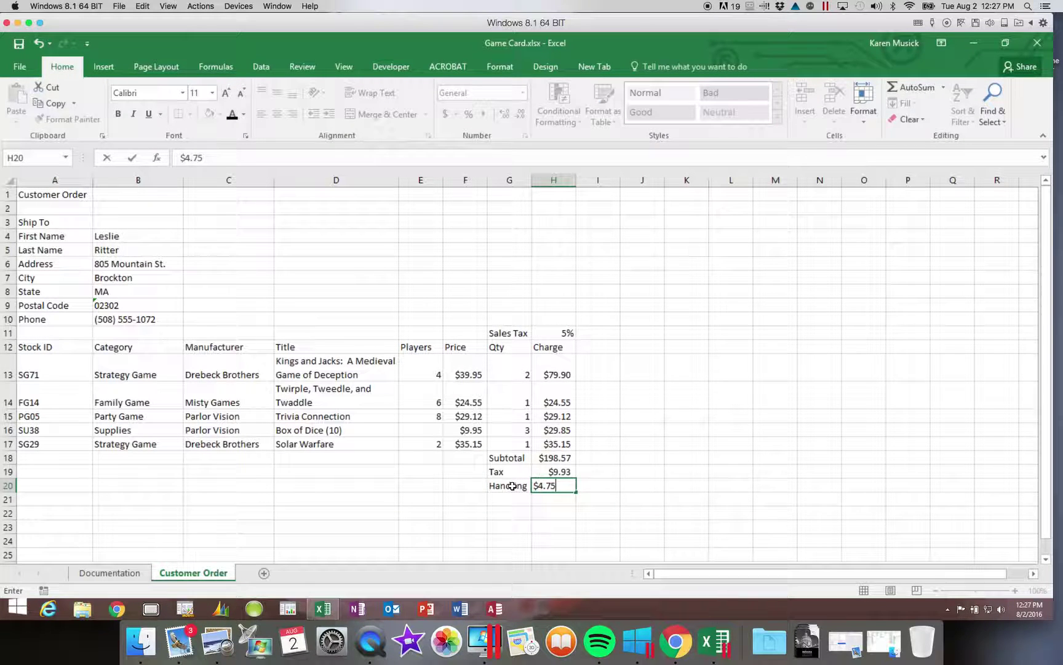
pyautogui.press('Return')
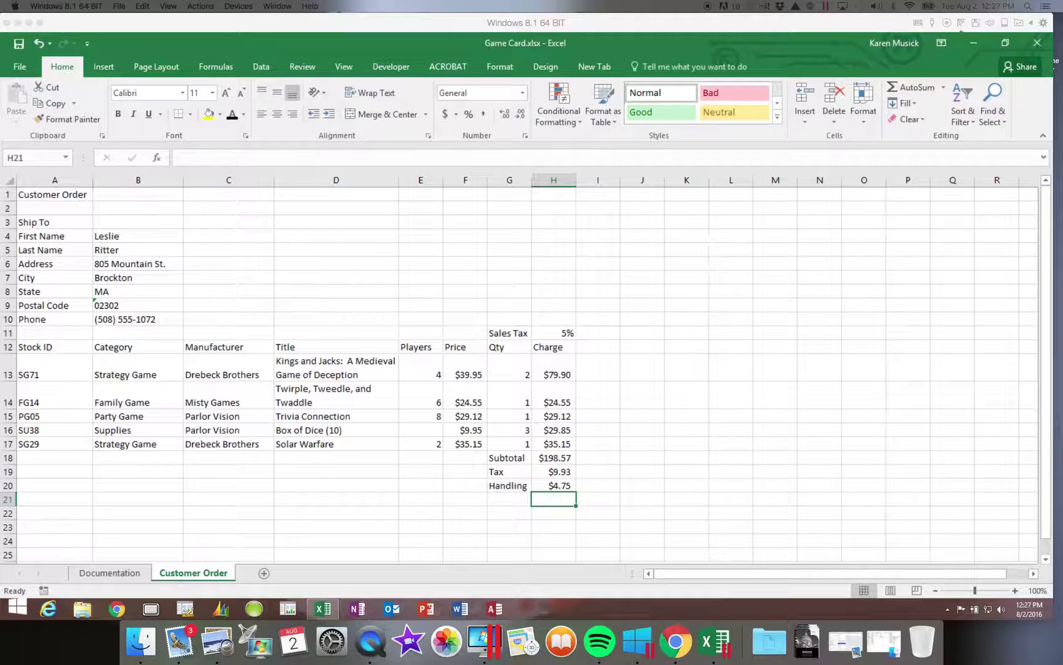
# Step: Add a TOTAL label in G21 and calculate the order total in H21 with =SUM(H18:H20)
pyautogui.click(499, 501)
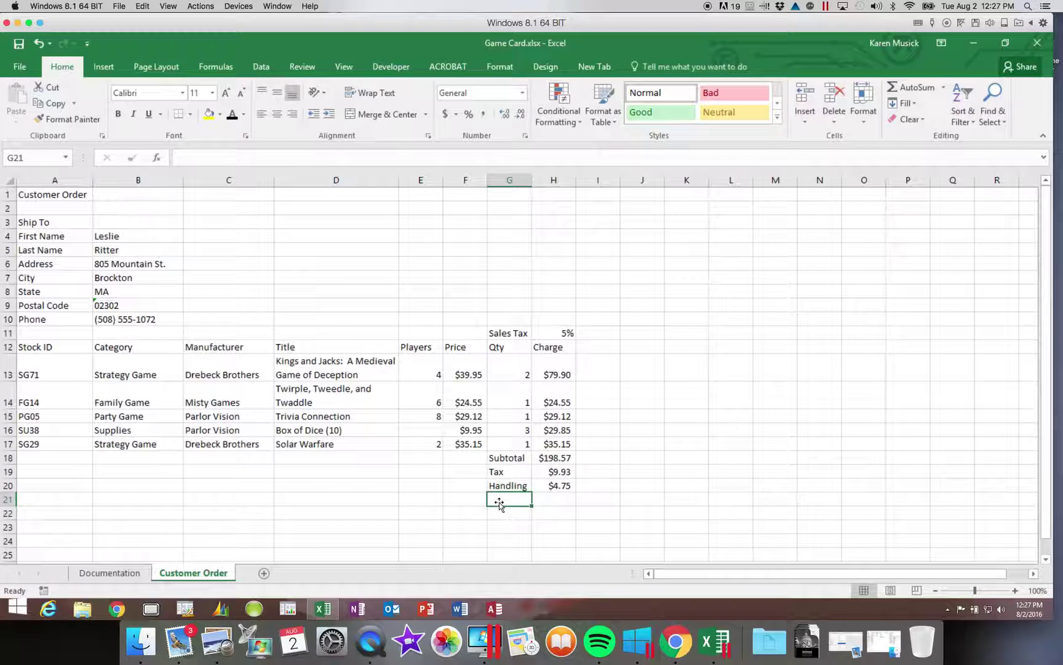
pyautogui.write('TOTAL')
pyautogui.press('Return')
pyautogui.click(543, 502)
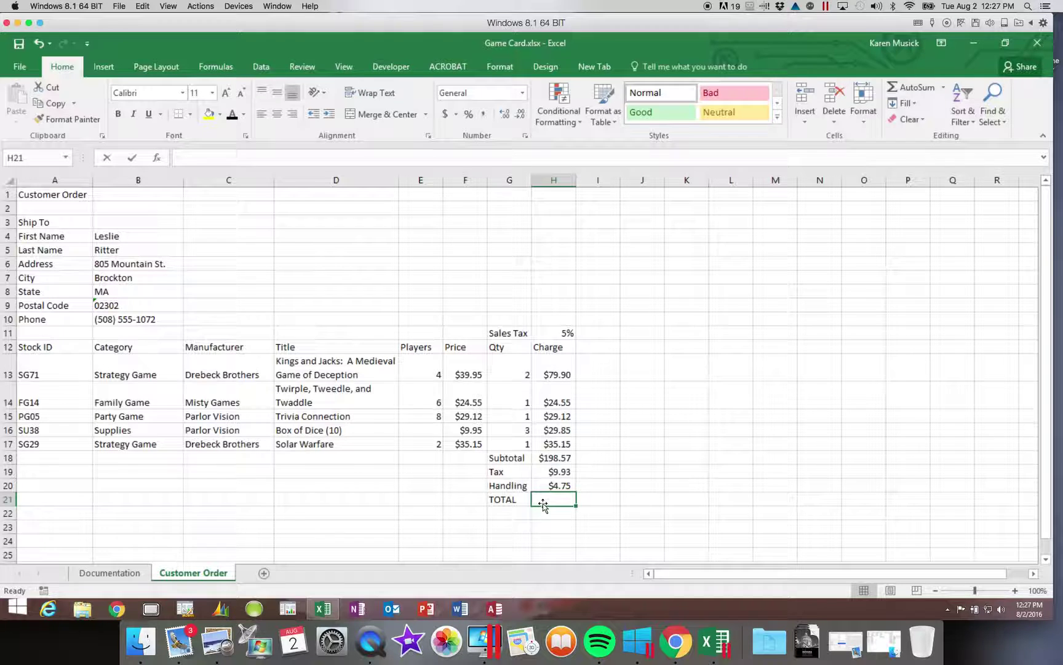
pyautogui.write('=sum')
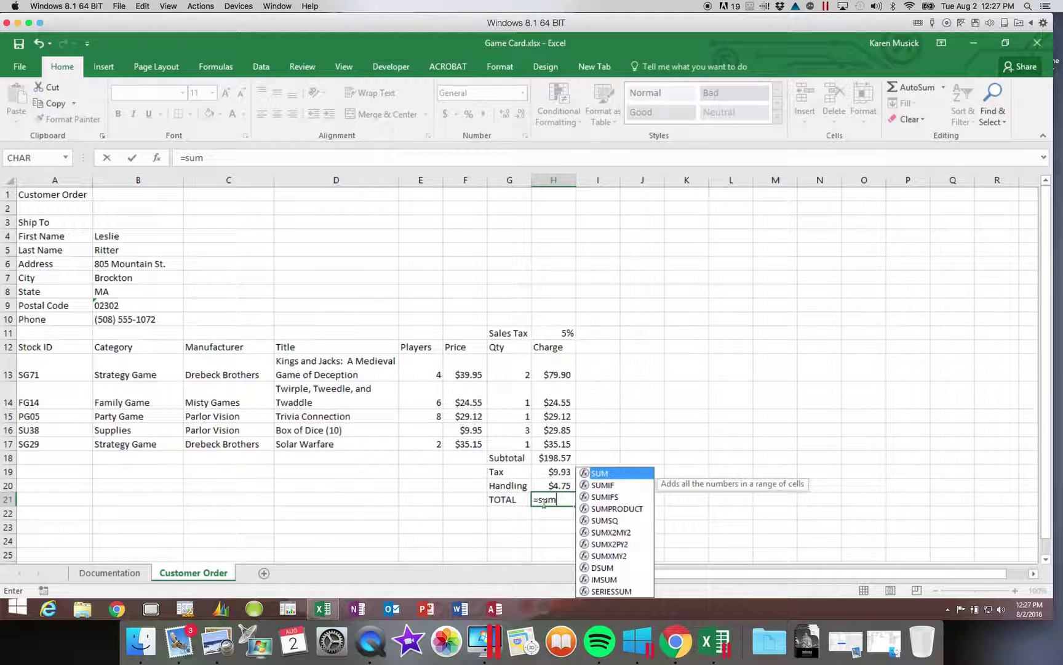
pyautogui.write('(')
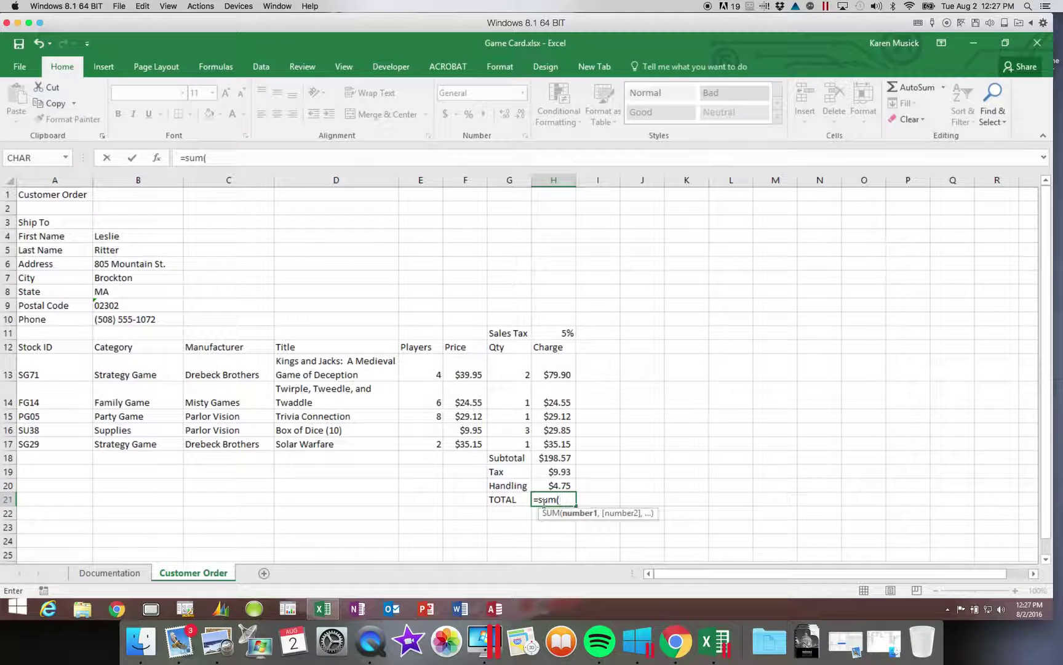
pyautogui.moveTo(567, 460); pyautogui.dragTo(566, 483)
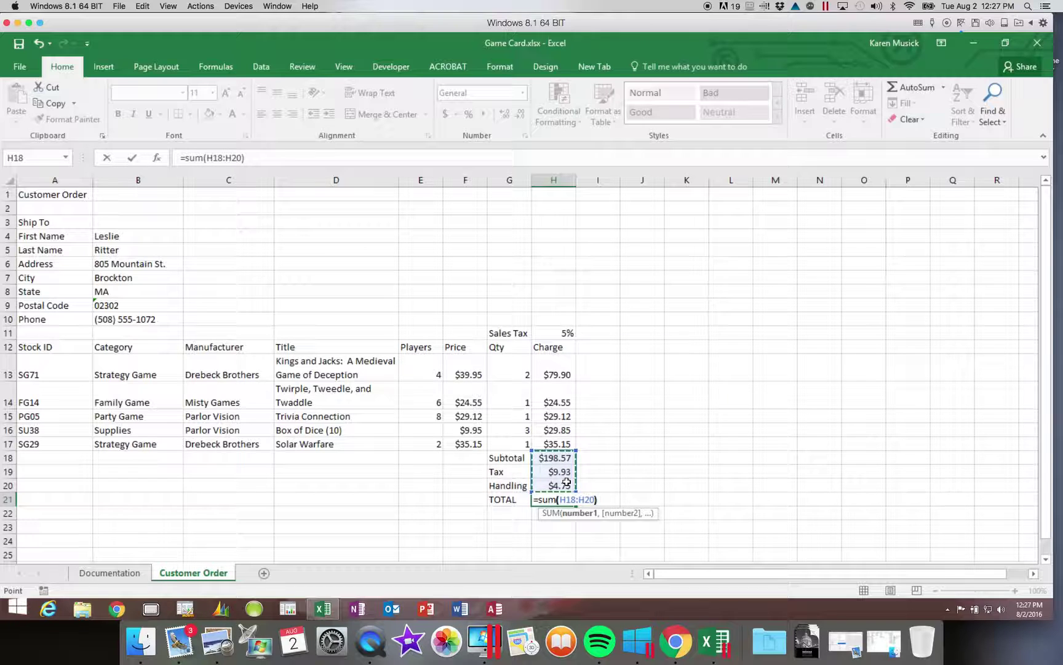
pyautogui.press('Return')
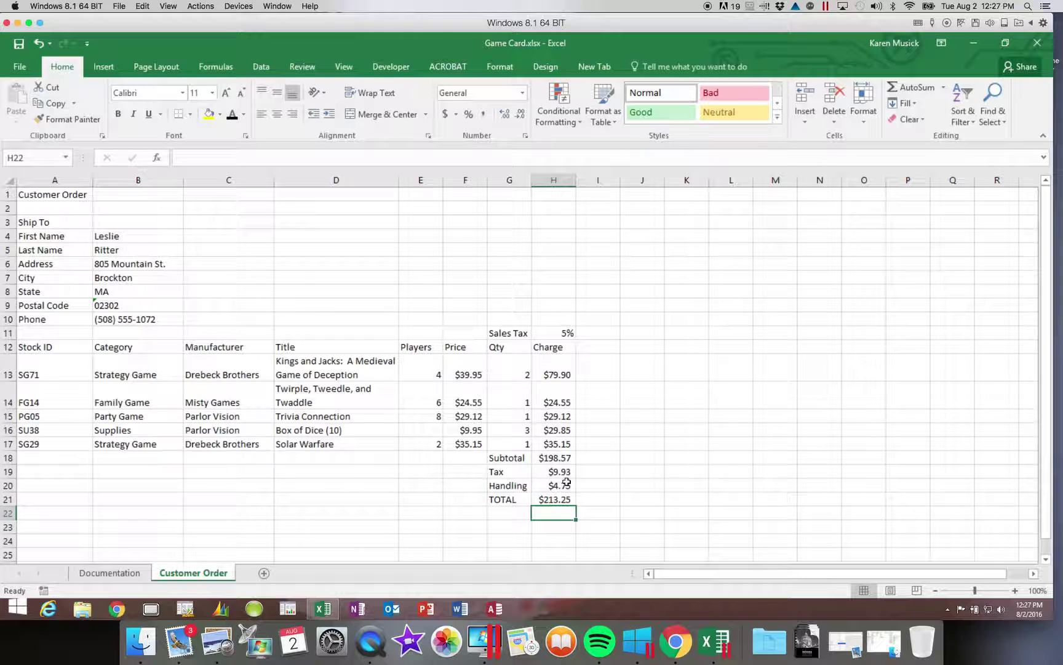
pyautogui.click(559, 499)
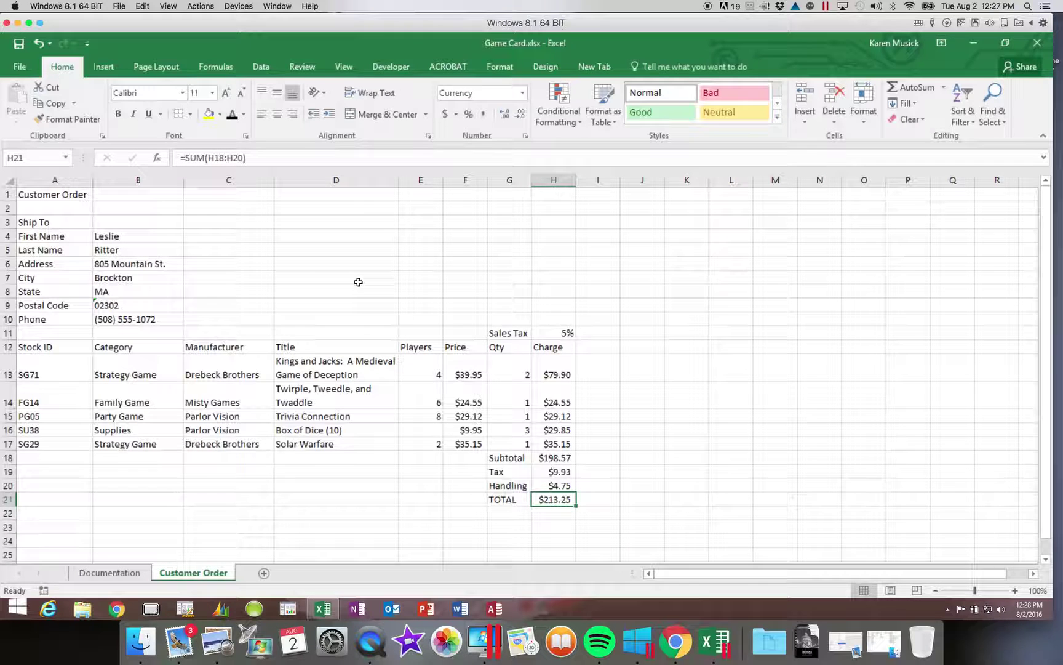
pyautogui.click(221, 159)
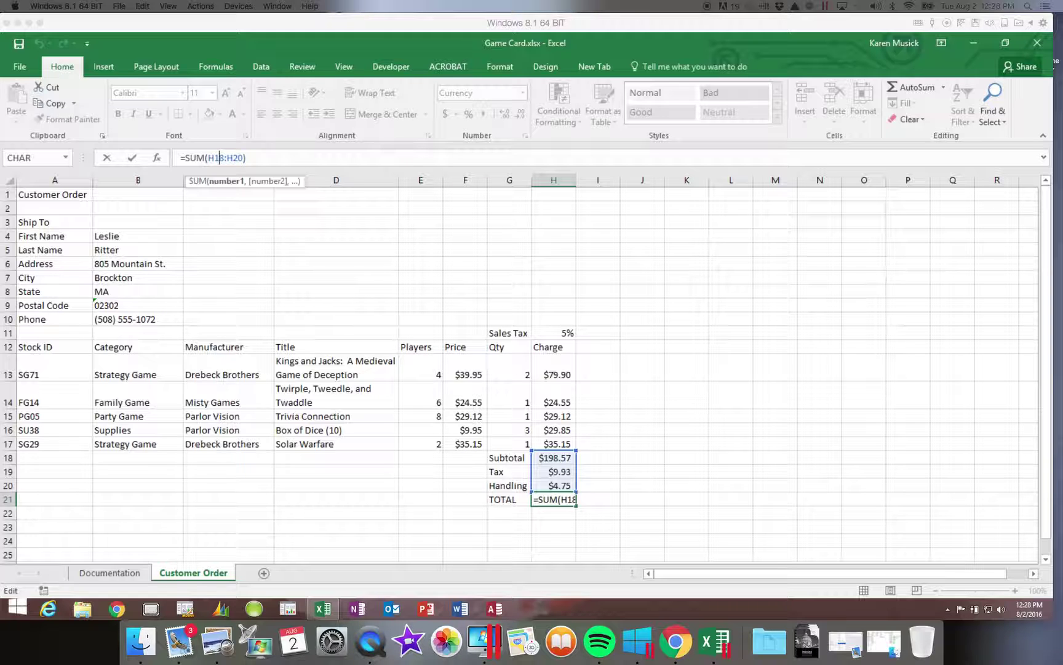
pyautogui.click(143, 404)
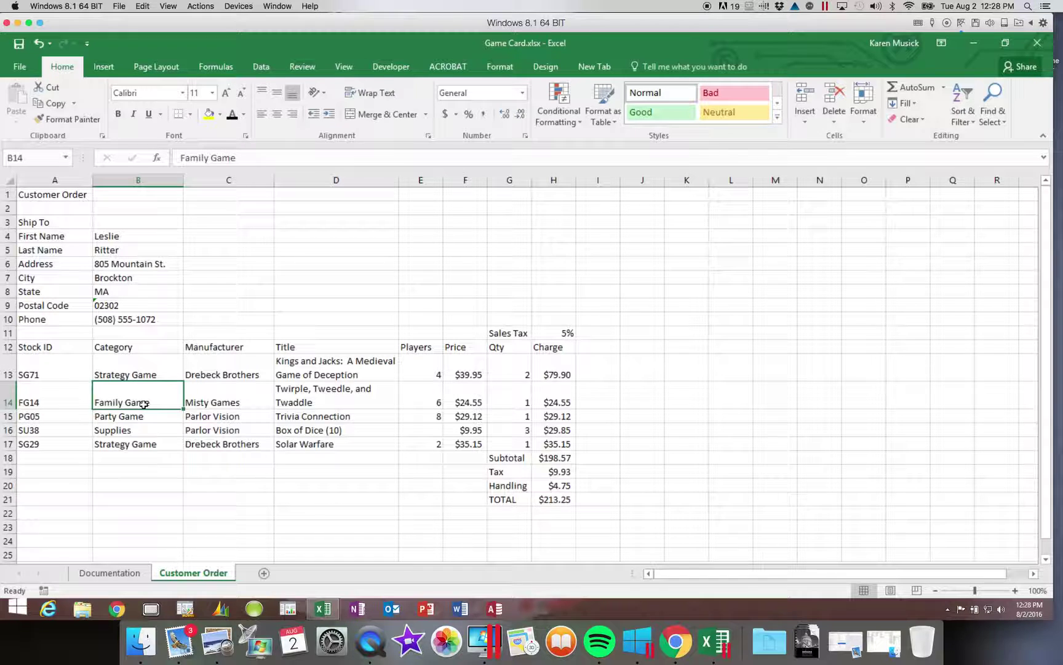
# Step: Move the subtotal-to-total block G18:H21 down one row to G19:H22, leaving a blank row beneath the ordered items
pyautogui.click(497, 515)
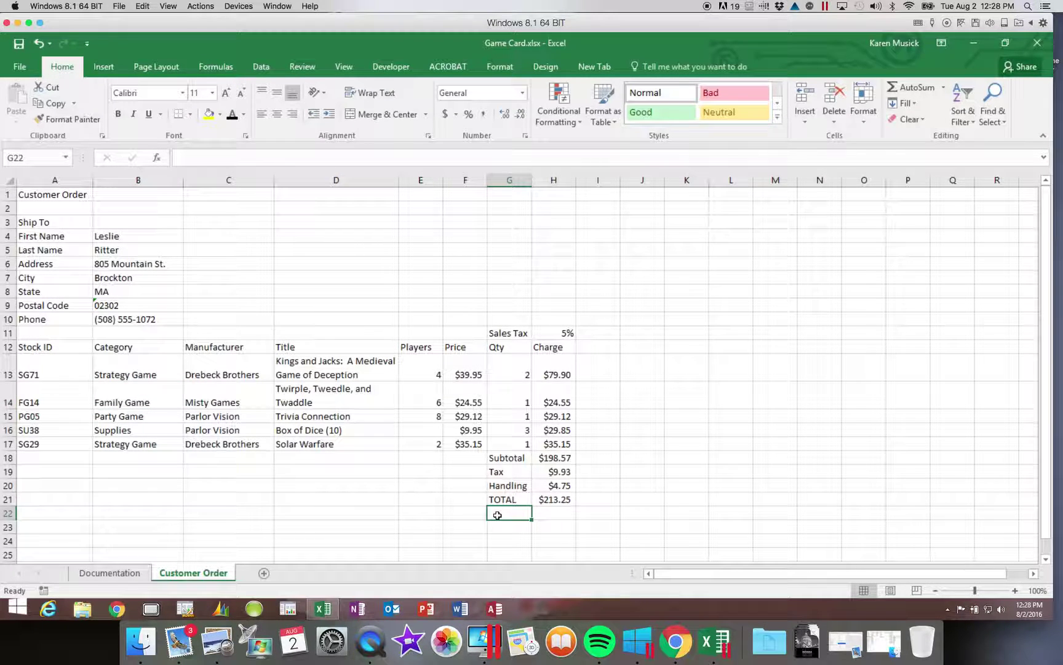
pyautogui.click(505, 458)
pyautogui.moveTo(532, 466); pyautogui.dragTo(554, 500)
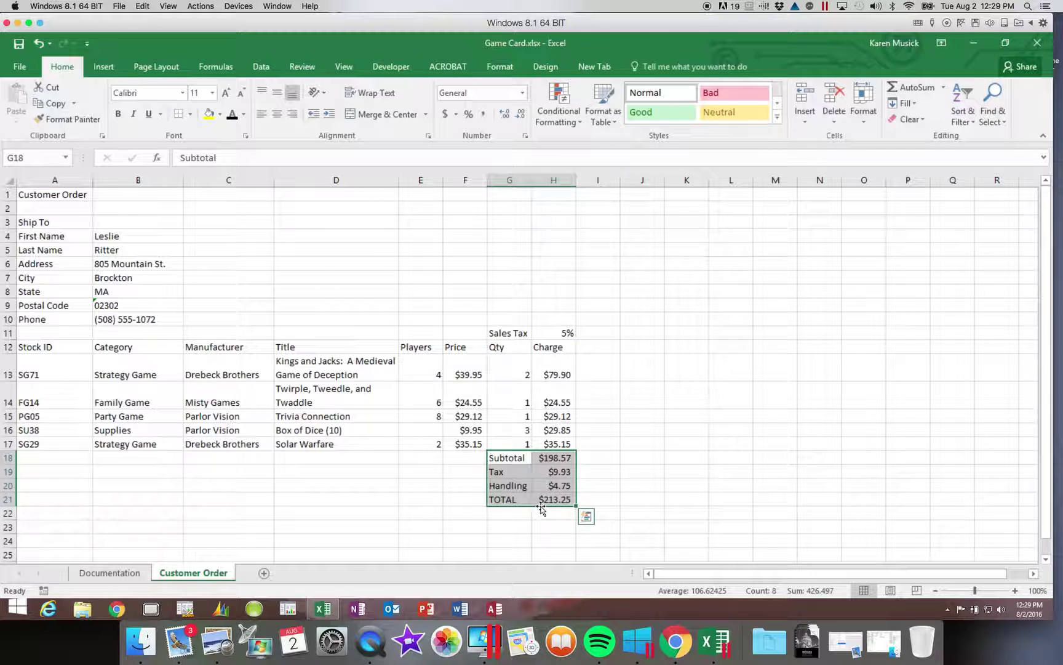
pyautogui.click(541, 506)
pyautogui.moveTo(541, 506); pyautogui.dragTo(542, 517)
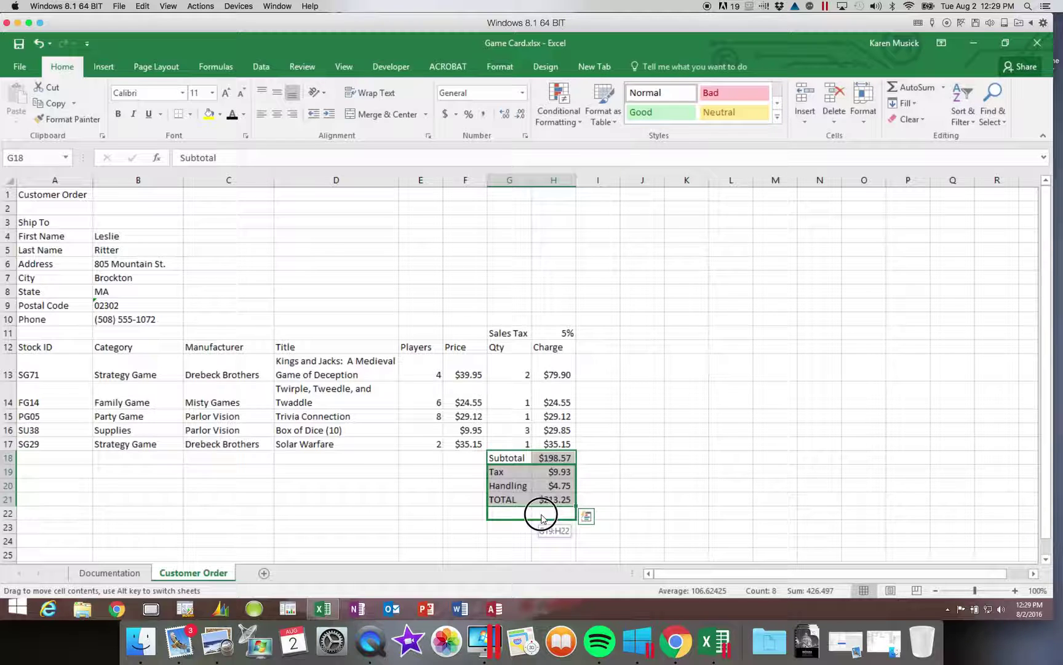
pyautogui.moveTo(542, 517); pyautogui.dragTo(542, 517)
pyautogui.moveTo(542, 517); pyautogui.dragTo(542, 517)
pyautogui.moveTo(541, 517); pyautogui.dragTo(541, 515)
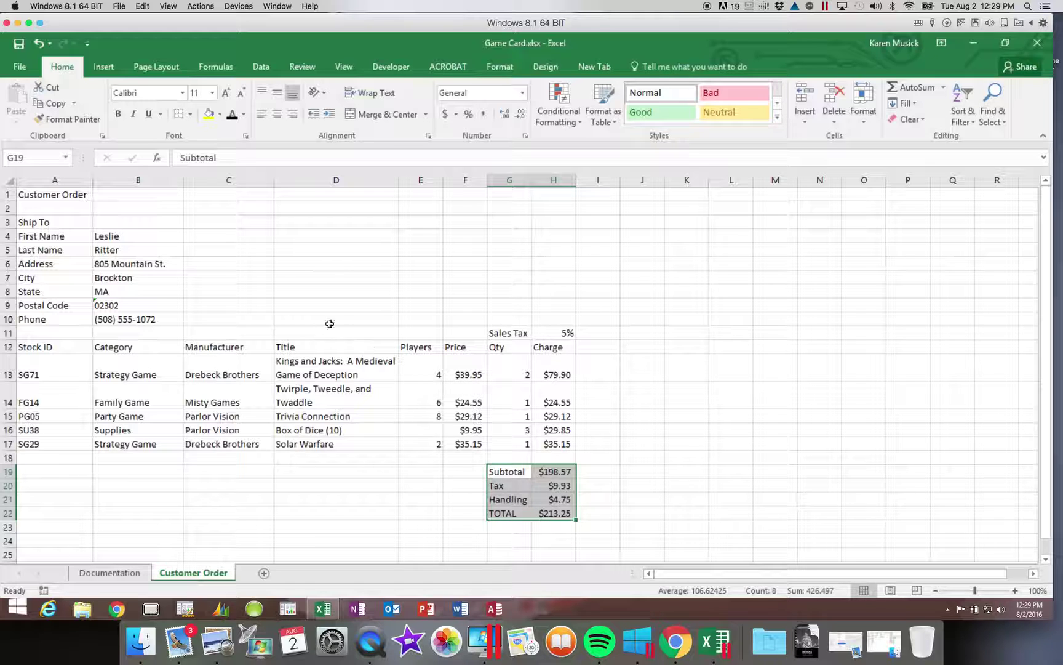
# Step: Cut the block A3:H22, from Ship To through the totals, and paste it starting at A9
pyautogui.click(72, 225)
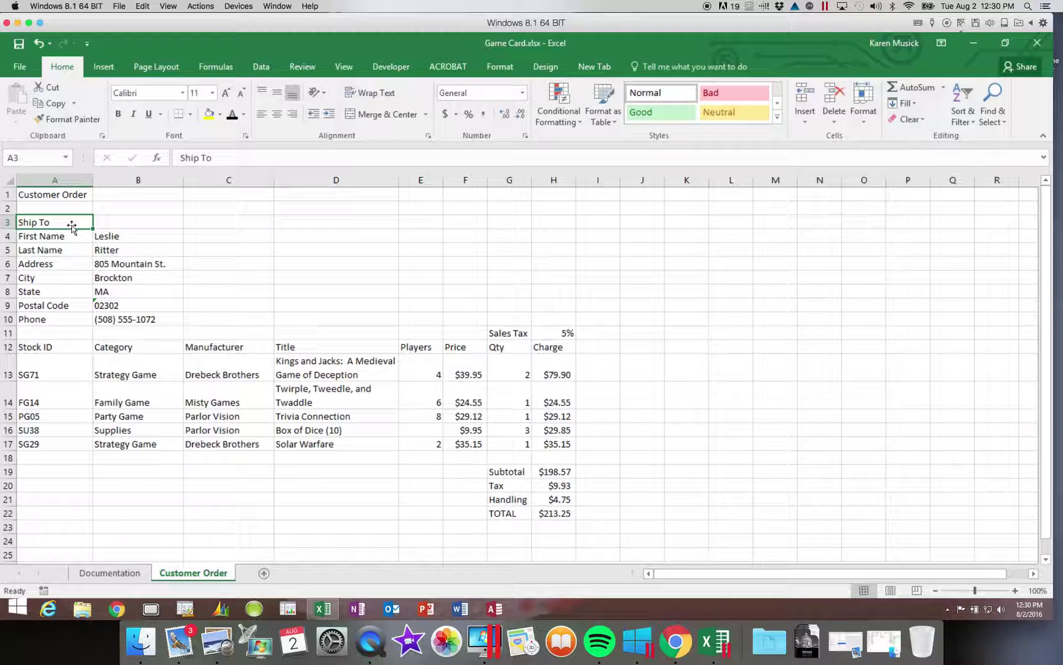
pyautogui.hotkey('ctrl', 'a')
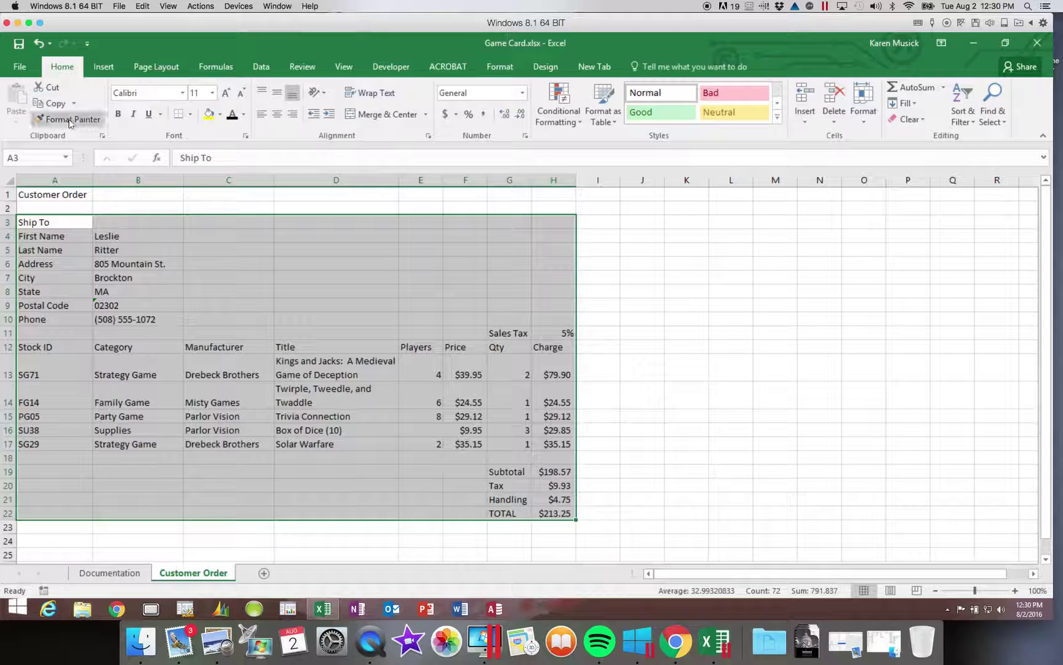
pyautogui.click(54, 89)
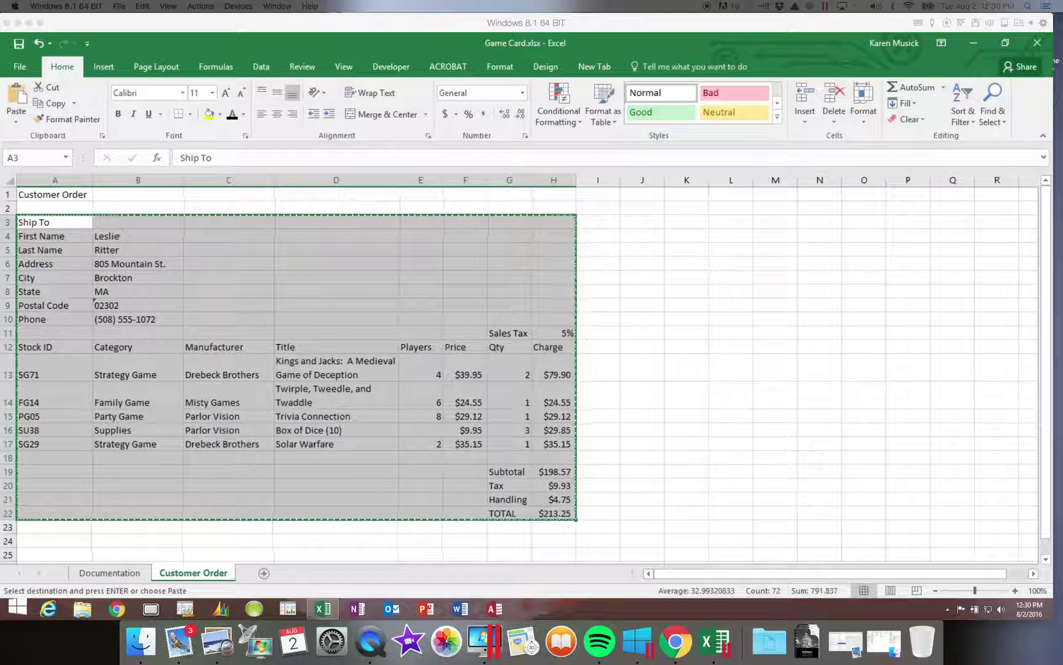
pyautogui.click(72, 305)
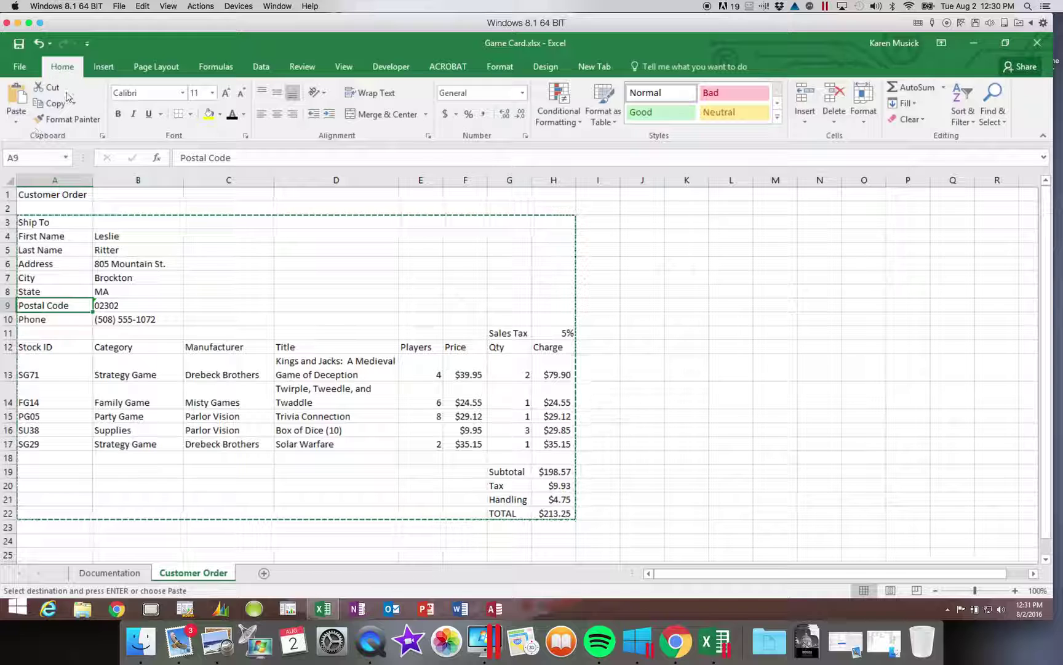
pyautogui.click(21, 93)
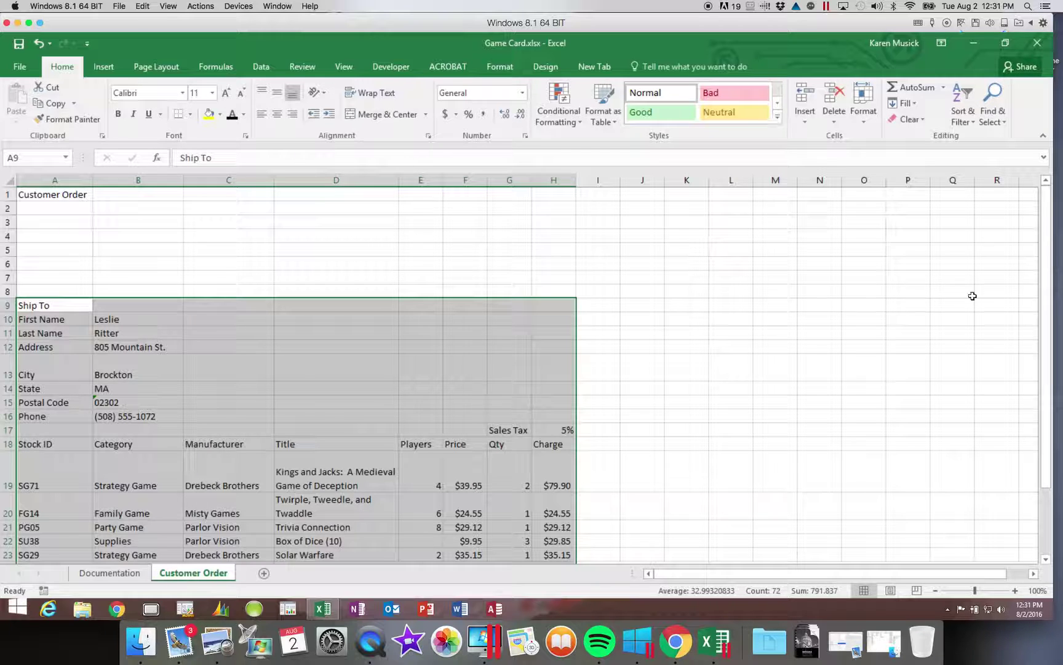
pyautogui.moveTo(1046, 407); pyautogui.dragTo(1038, 504)
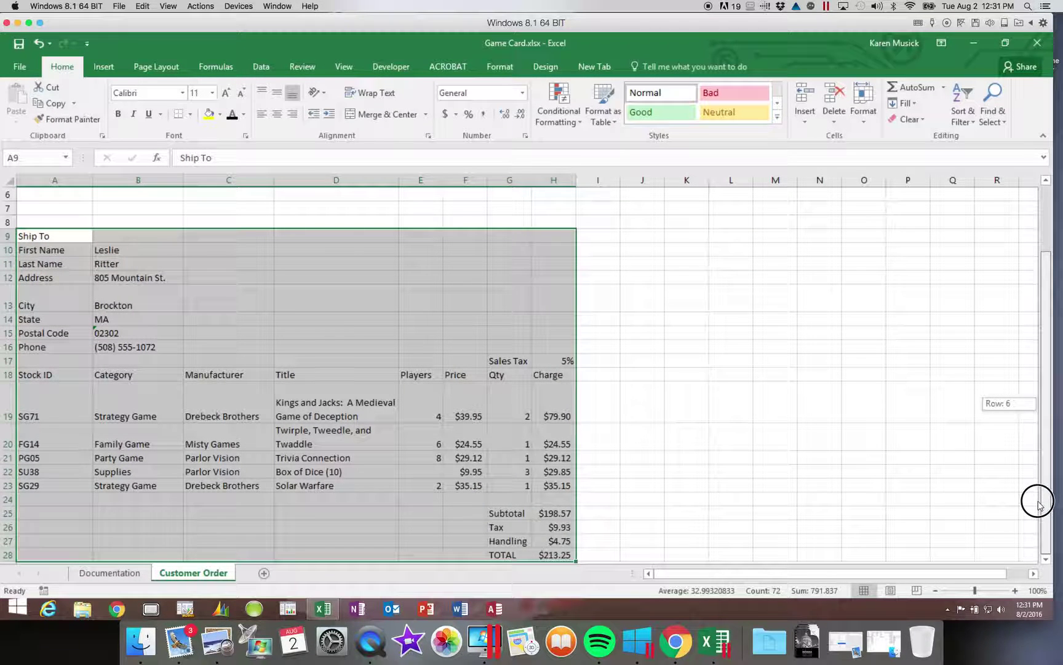
pyautogui.moveTo(1039, 505); pyautogui.dragTo(1039, 505)
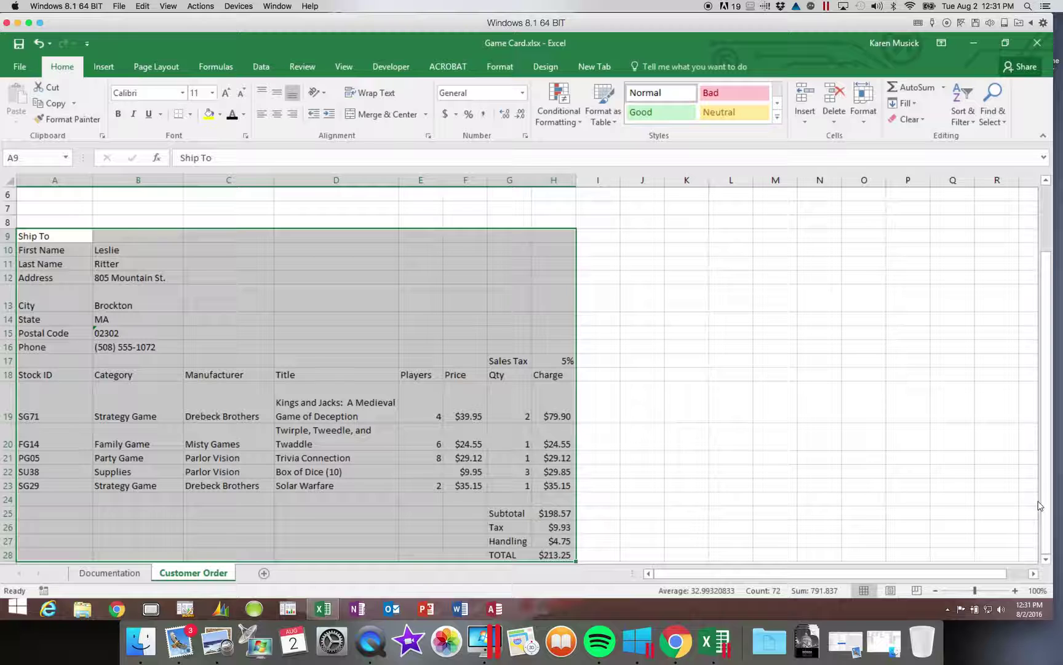
pyautogui.moveTo(1045, 452); pyautogui.dragTo(1039, 346)
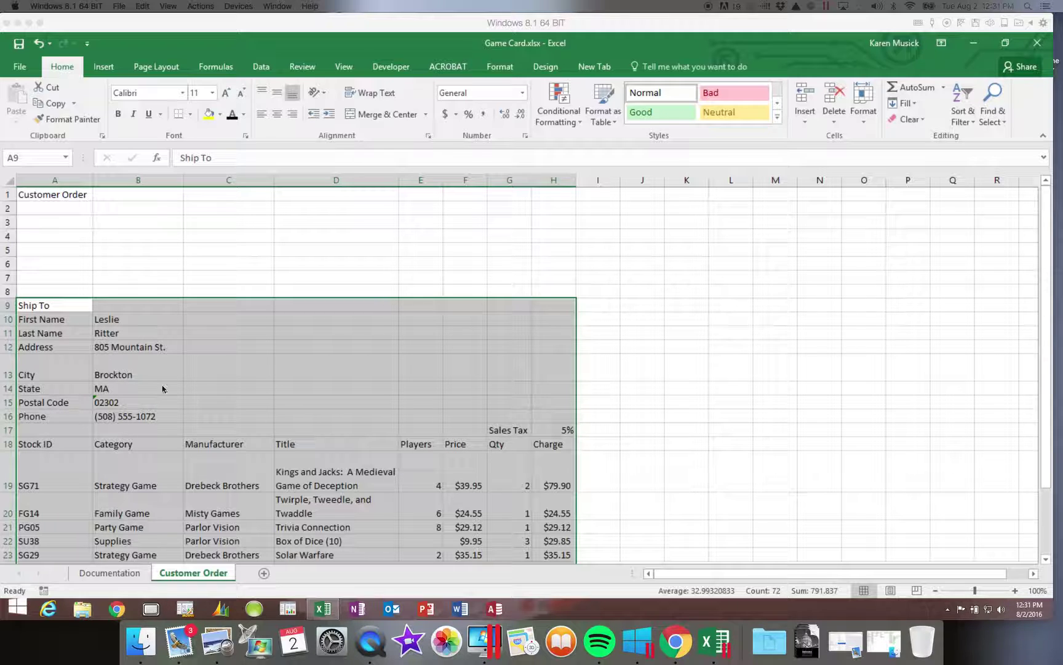
# Step: Enter the label Order ID in A3, keeping A2 blank
pyautogui.click(55, 205)
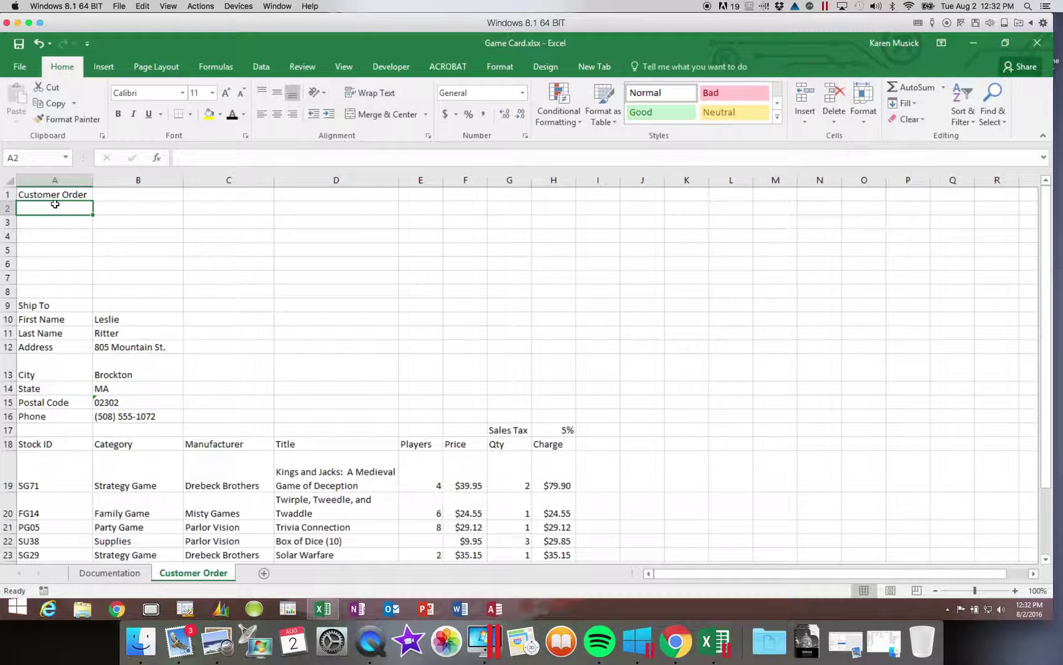
pyautogui.write('O')
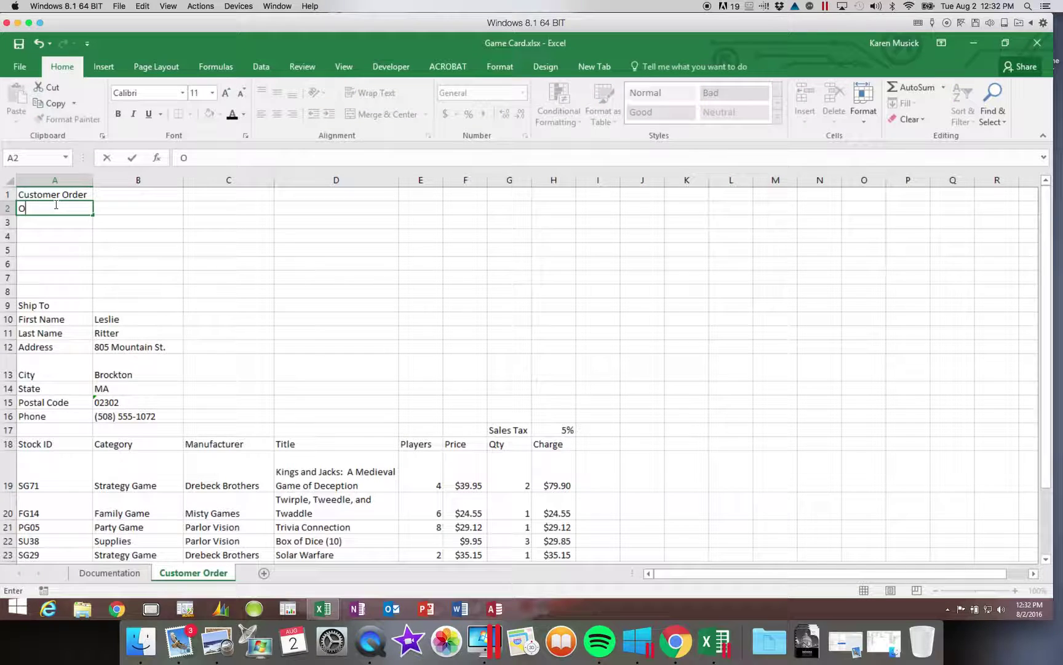
pyautogui.press('BackSpace')
pyautogui.press('Return')
pyautogui.write('Order ID')
pyautogui.press('Return')
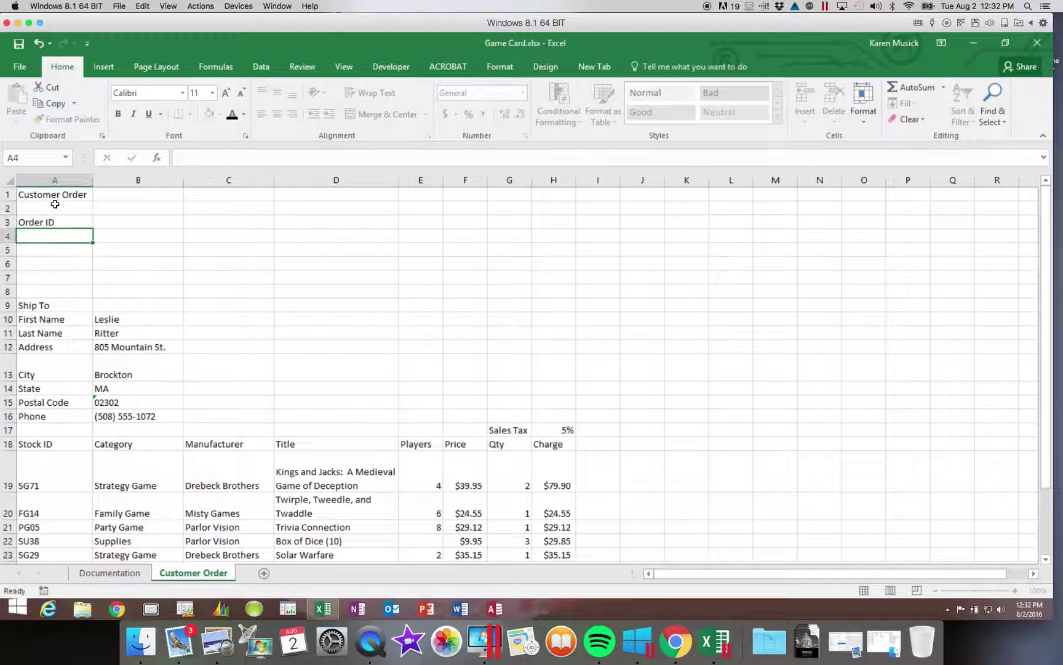
# Step: Enter the label Shipping Date in A4
pyautogui.write('Shipping gDate')
pyautogui.press('Return')
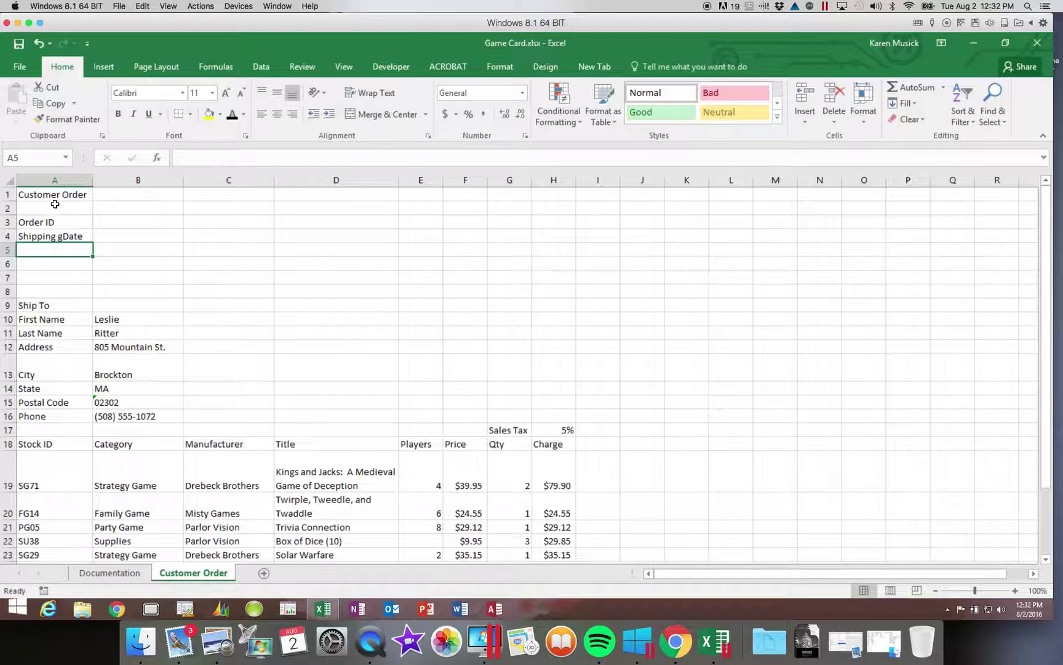
pyautogui.press('Up')
pyautogui.write('Ship')
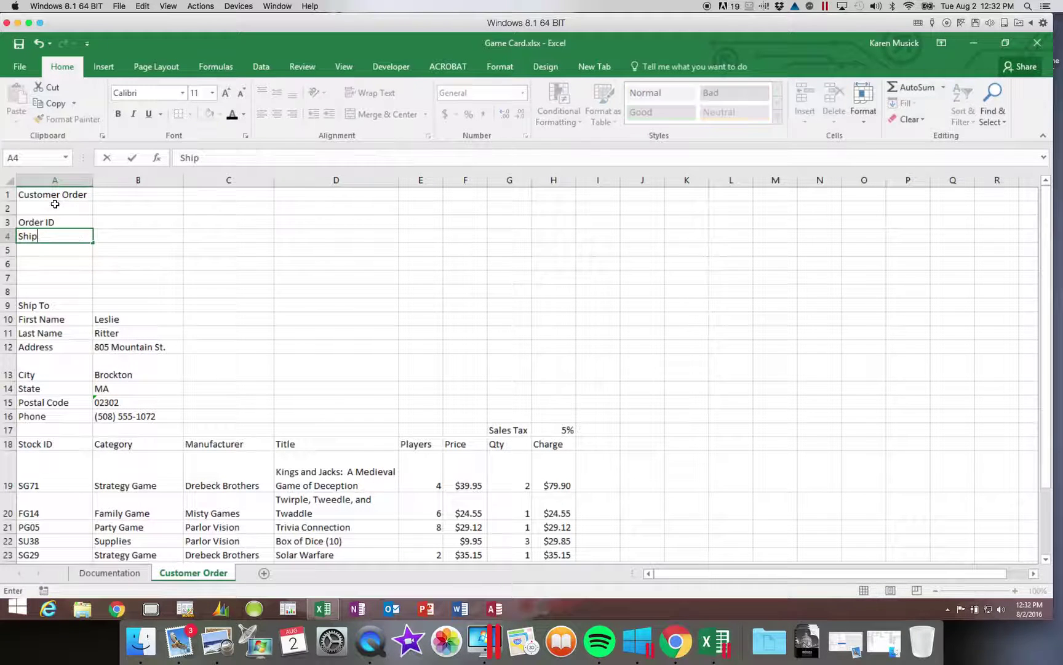
pyautogui.write('ping Date')
pyautogui.press('Return')
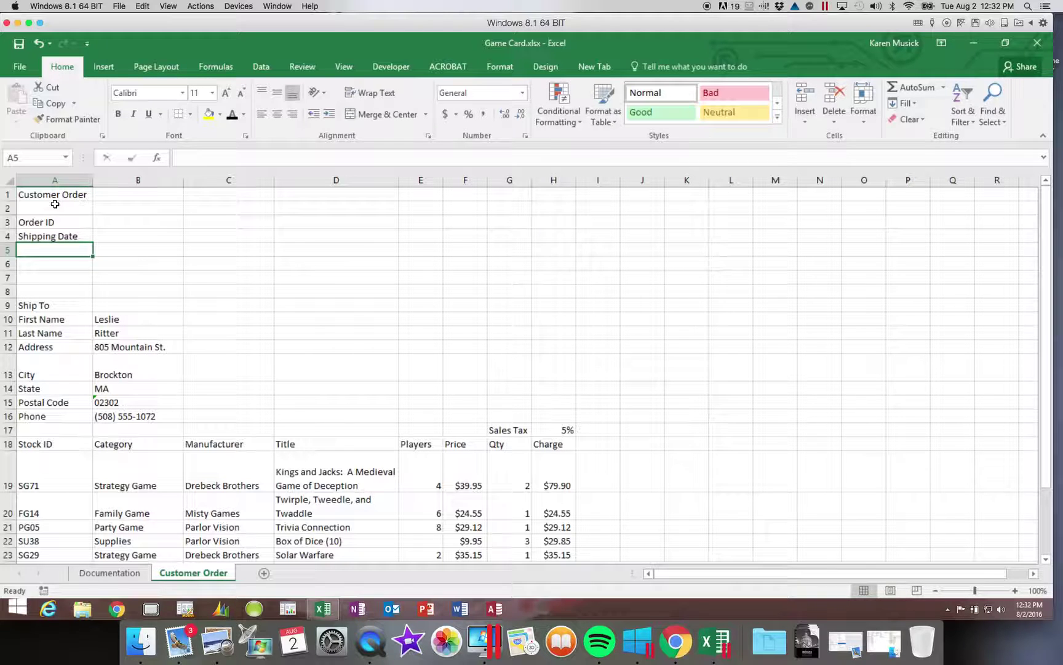
# Step: Enter the labels Delivery in A5 and Items Ordered in A6
pyautogui.write('Delivery')
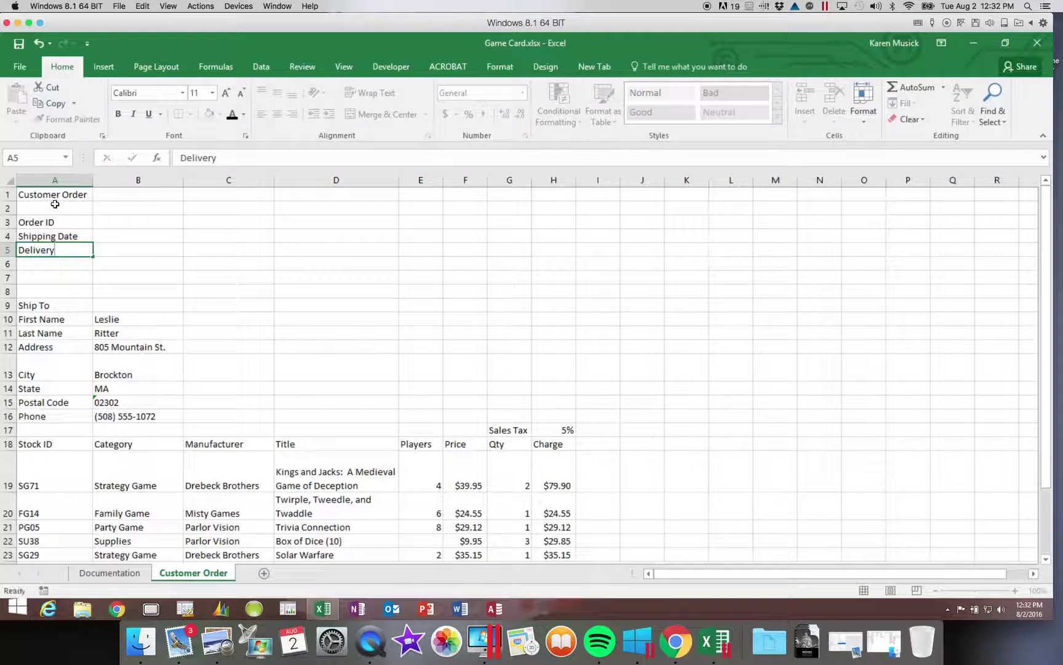
pyautogui.press('Return')
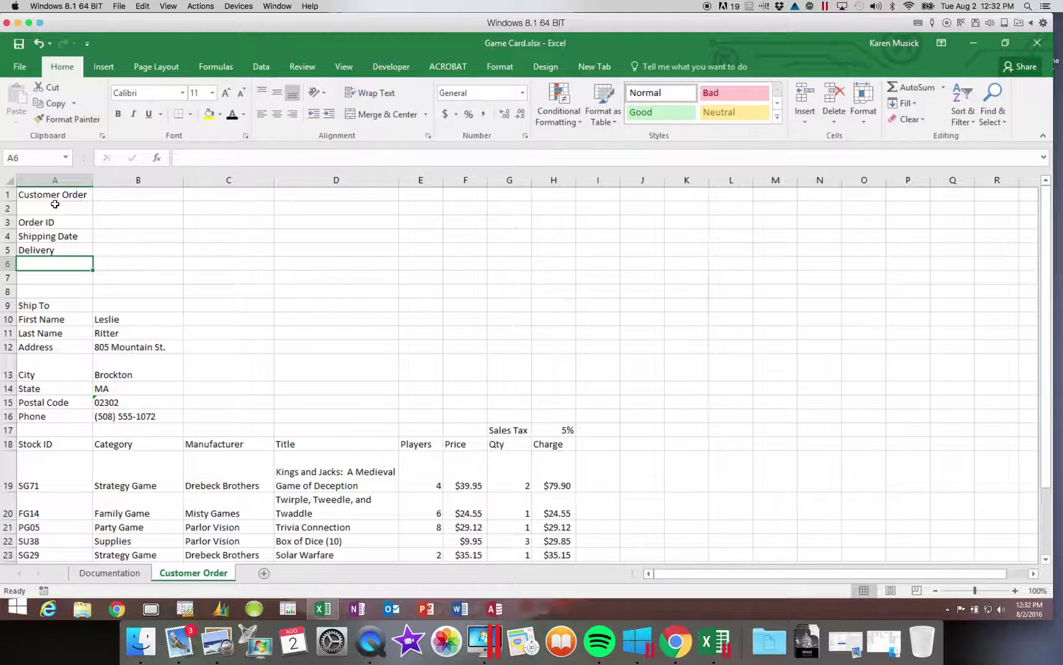
pyautogui.write('Item')
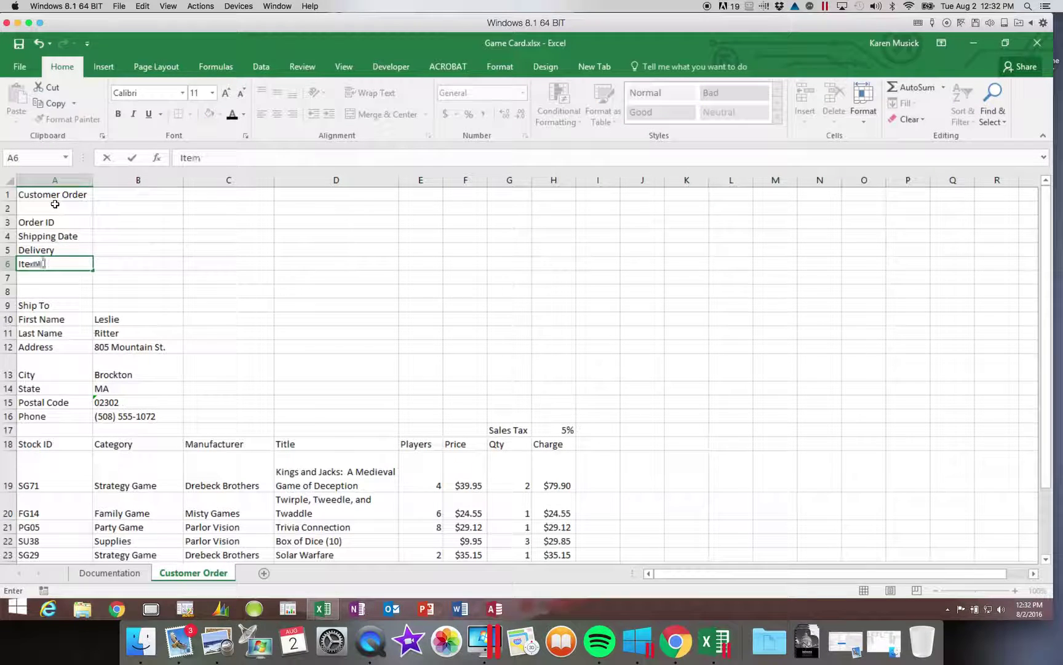
pyautogui.write('s Ordered')
pyautogui.press('Return')
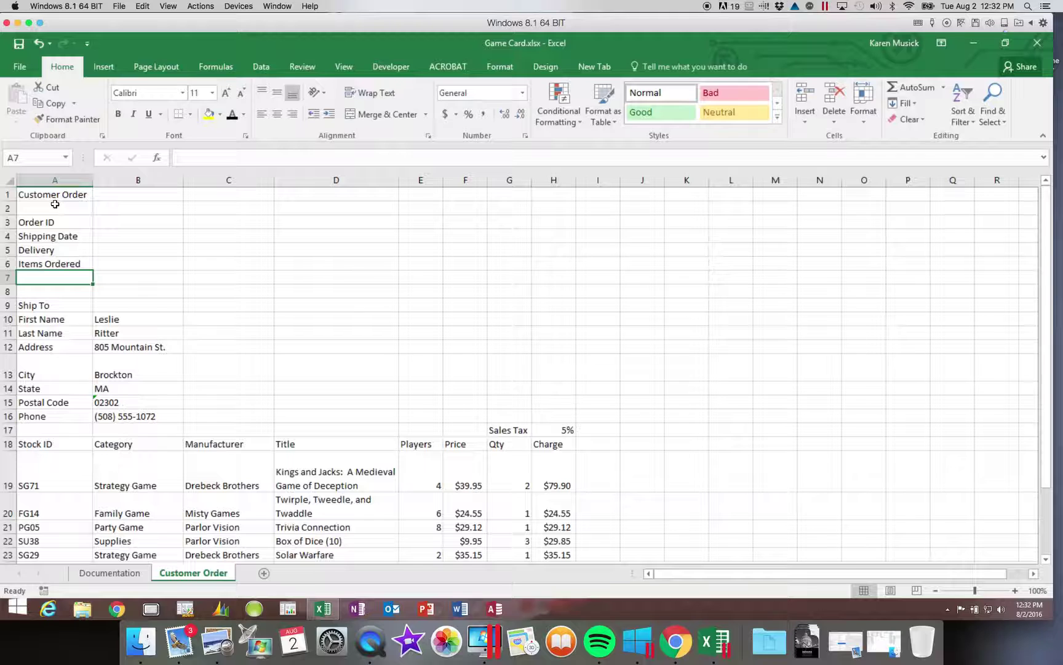
# Step: Enter the label Total Qty Ordered in A7
pyautogui.write('Qty Or')
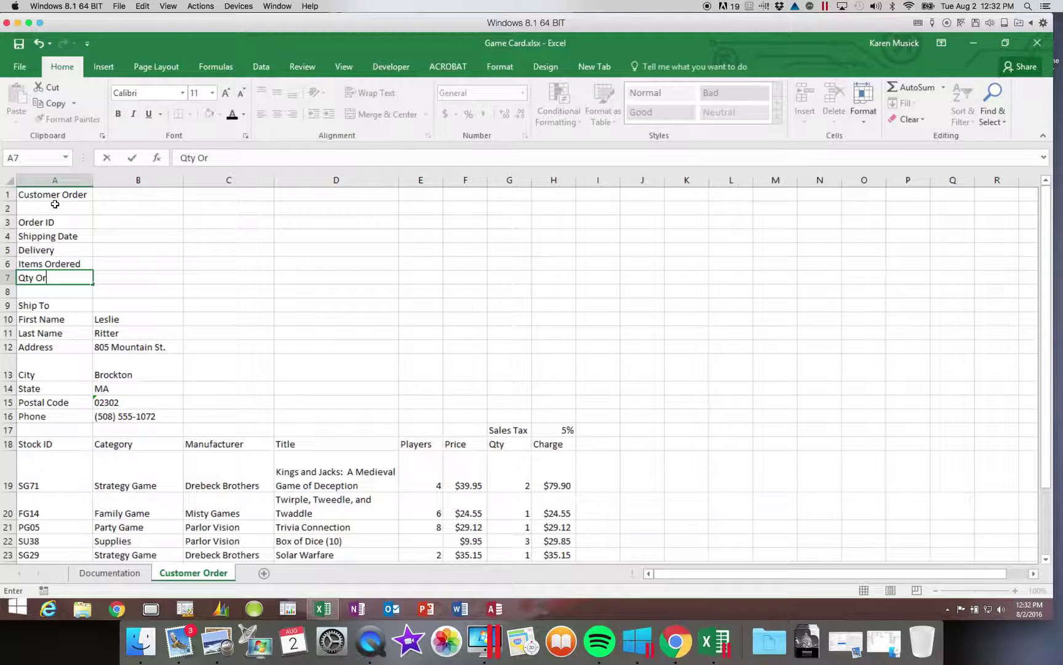
pyautogui.press('BackSpace')
pyautogui.press('BackSpace')
pyautogui.press('BackSpace')
pyautogui.press('BackSpace')
pyautogui.press('BackSpace')
pyautogui.press('BackSpace')
pyautogui.write('Total QTY')
pyautogui.press('BackSpace')
pyautogui.press('BackSpace')
pyautogui.write('tuy')
pyautogui.press('BackSpace')
pyautogui.press('BackSpace')
pyautogui.press('BackSpace')
pyautogui.write('y Ordered')
pyautogui.press('Return')
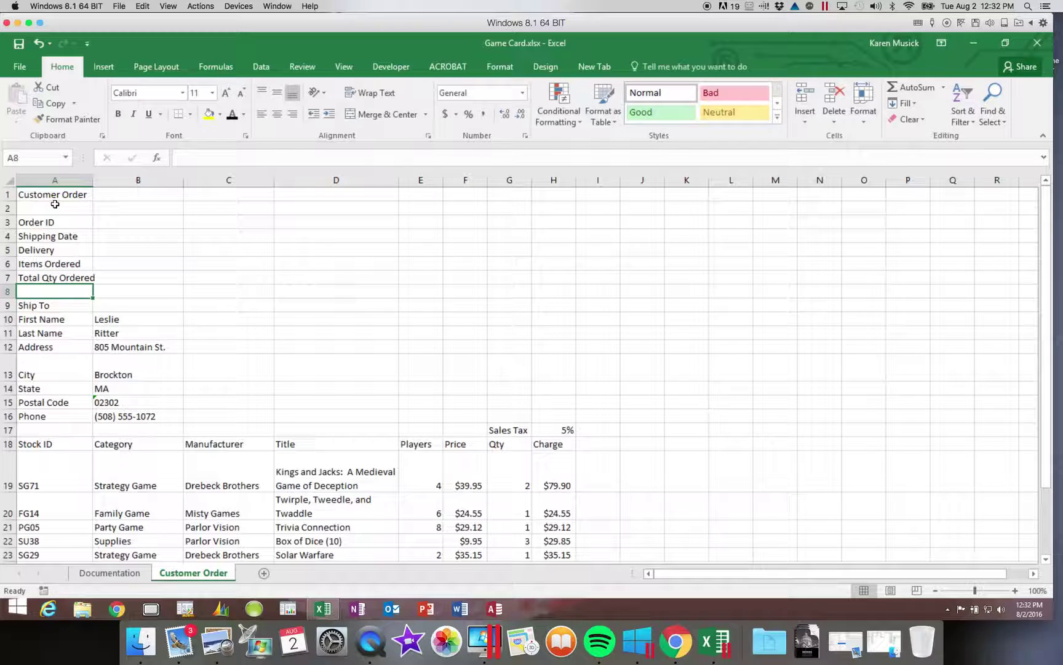
# Step: Enter the order ID in B3, beside the Order ID label
pyautogui.click(116, 221)
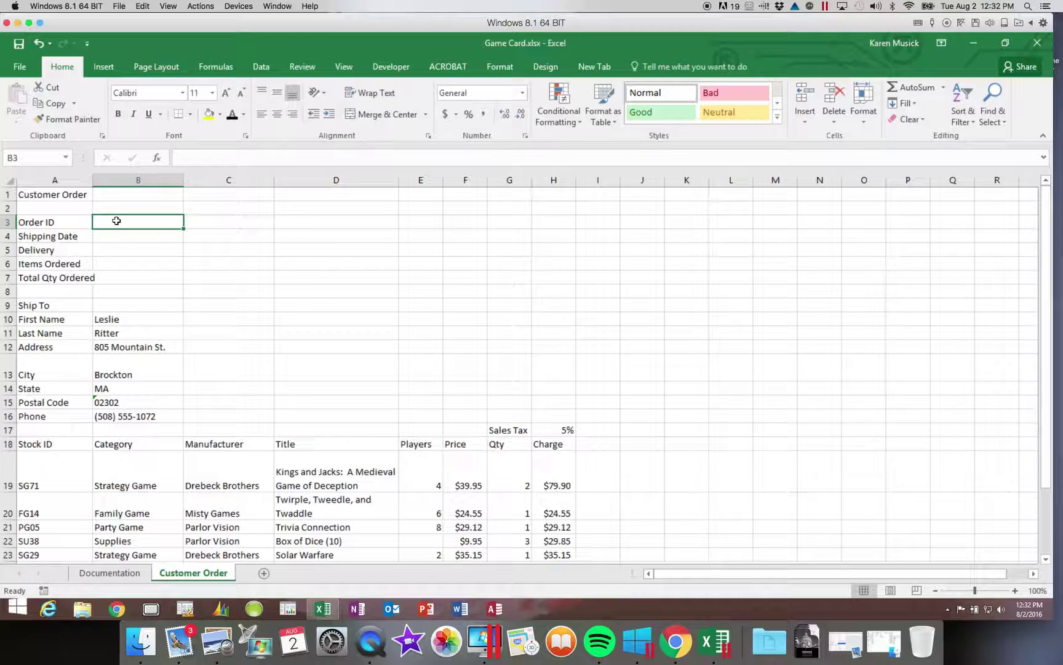
pyautogui.write('C')
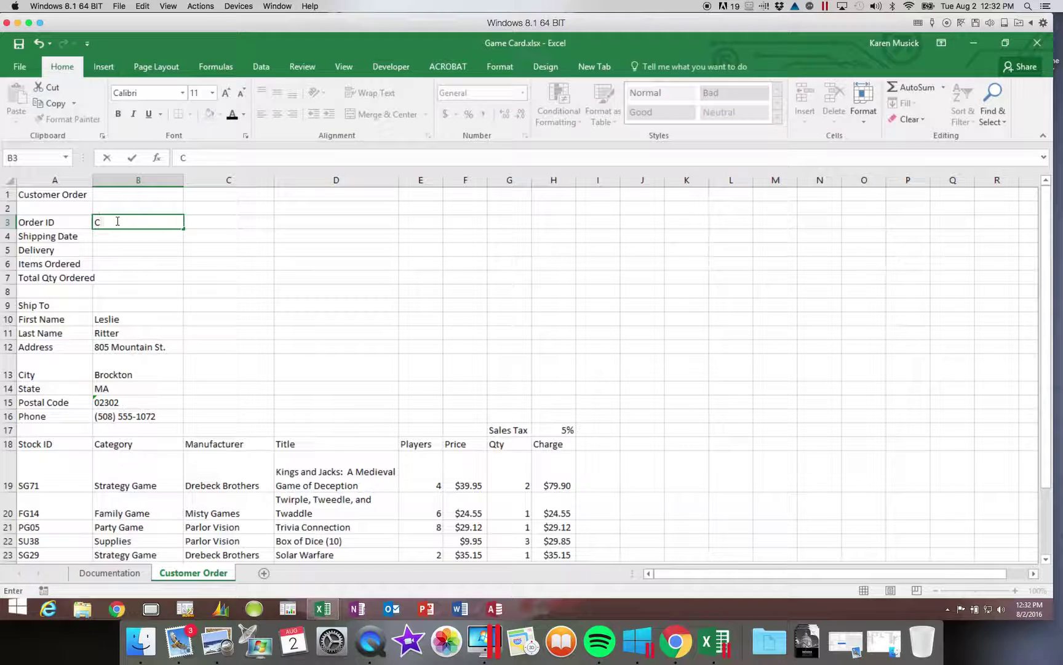
pyautogui.write('10489')
pyautogui.press('Return')
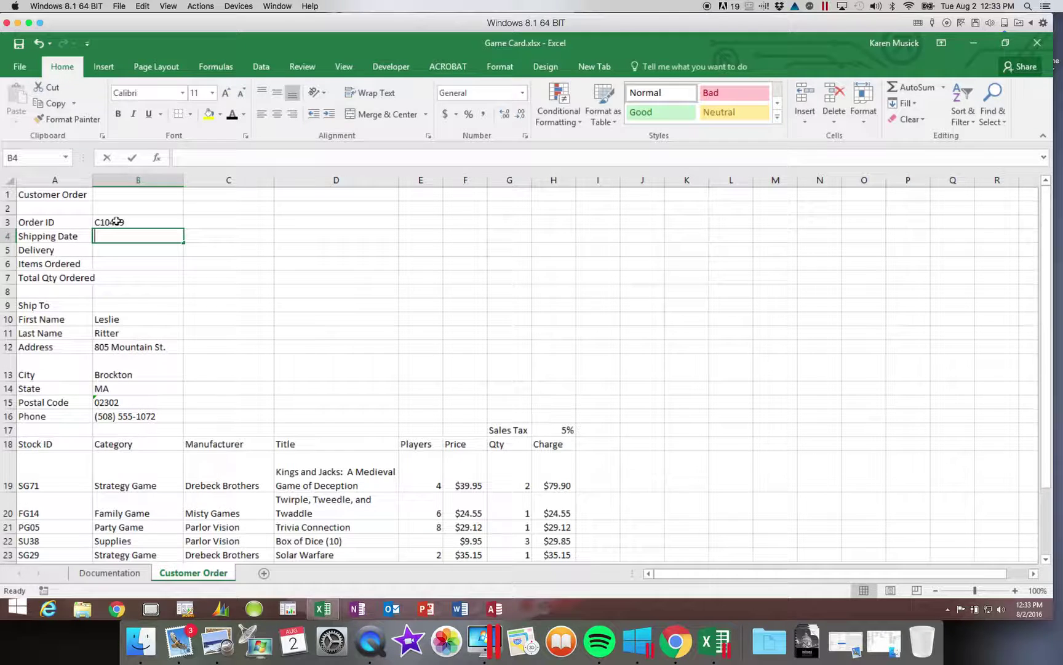
# Step: Enter 4/3/2017 as the shipping date in B4 and standard as the delivery method in B5
pyautogui.write('4/3/2017')
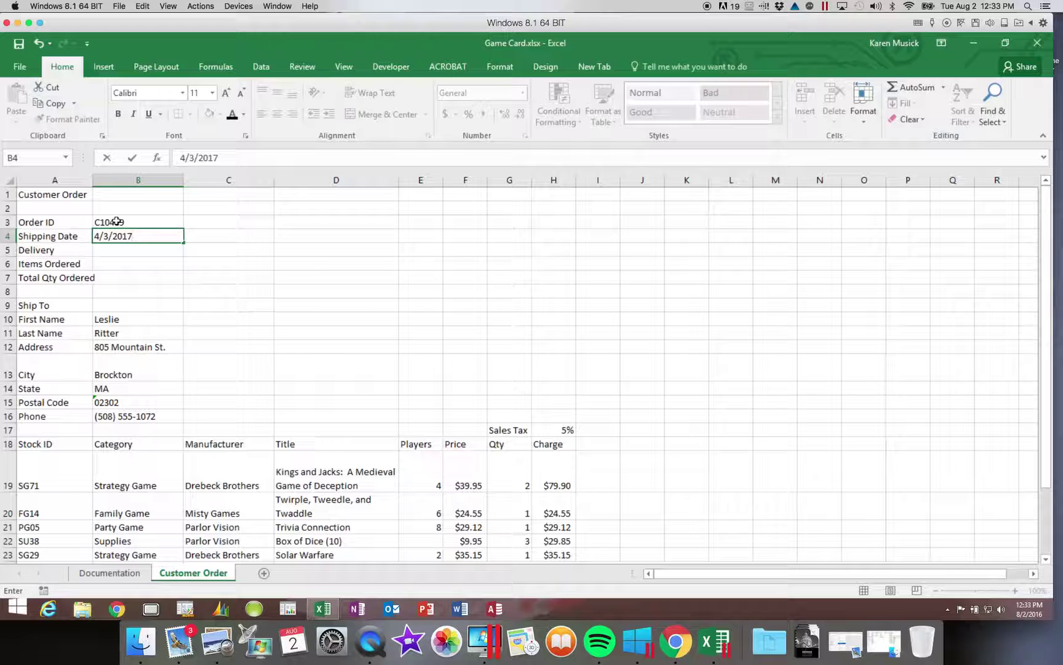
pyautogui.press('Return')
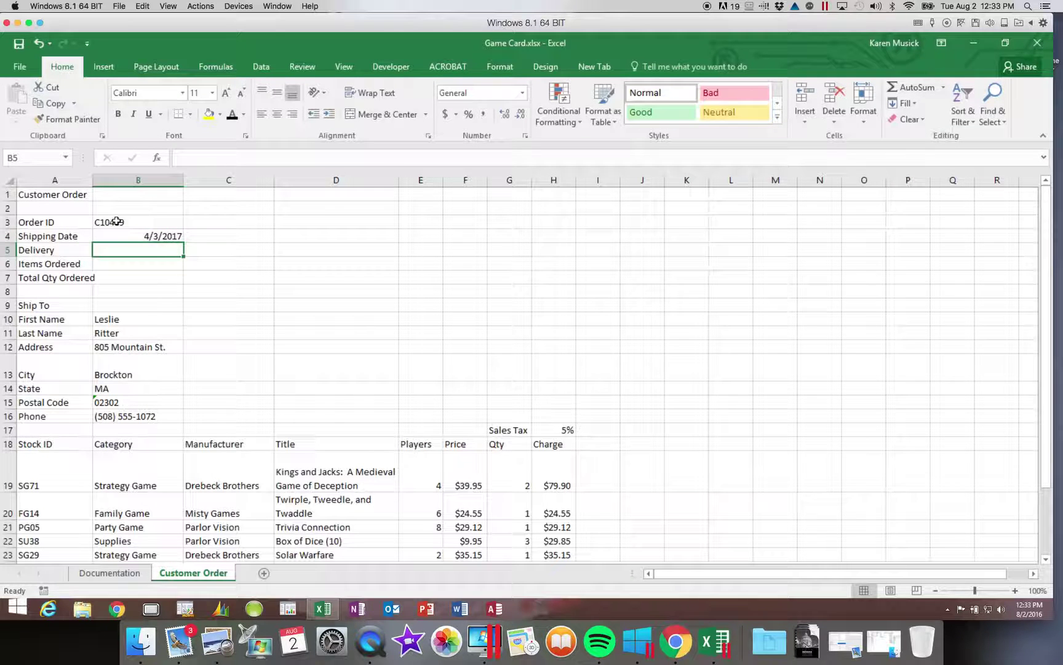
pyautogui.write('standard')
pyautogui.press('Return')
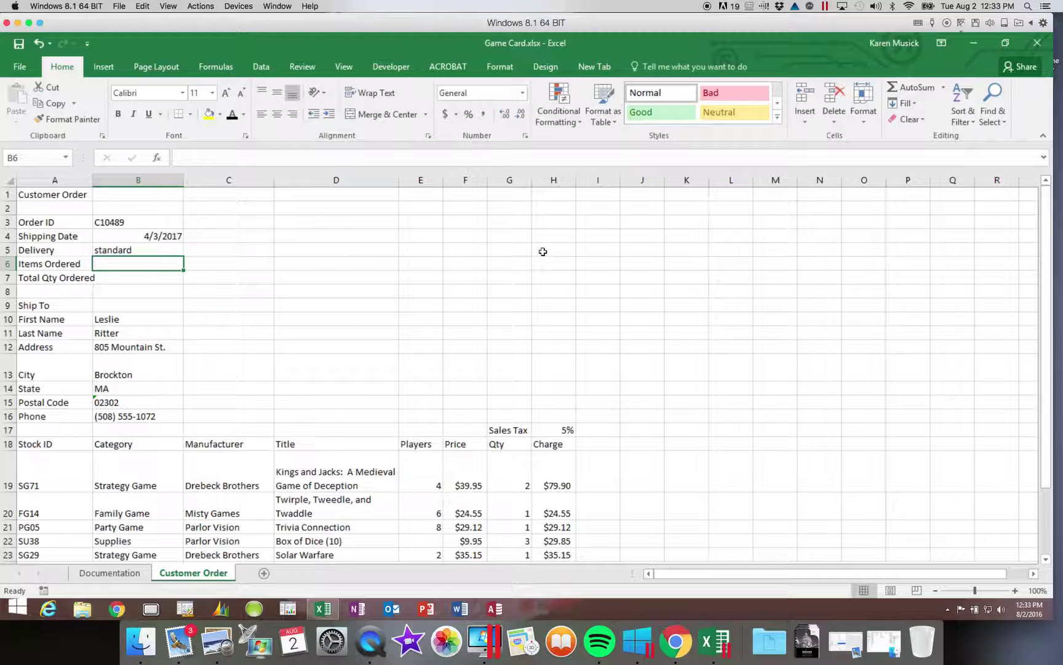
# Step: Count the items ordered in B6 with the formula =COUNT(G19:G23) over the Qty values
pyautogui.click(1046, 560)
pyautogui.click(1046, 560)
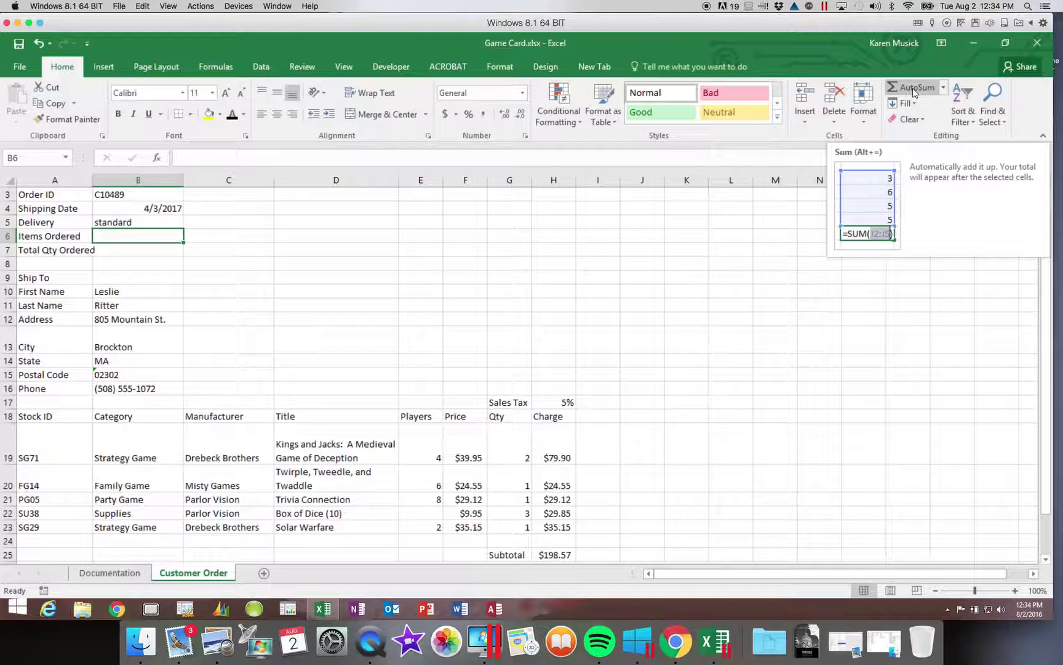
pyautogui.click(946, 89)
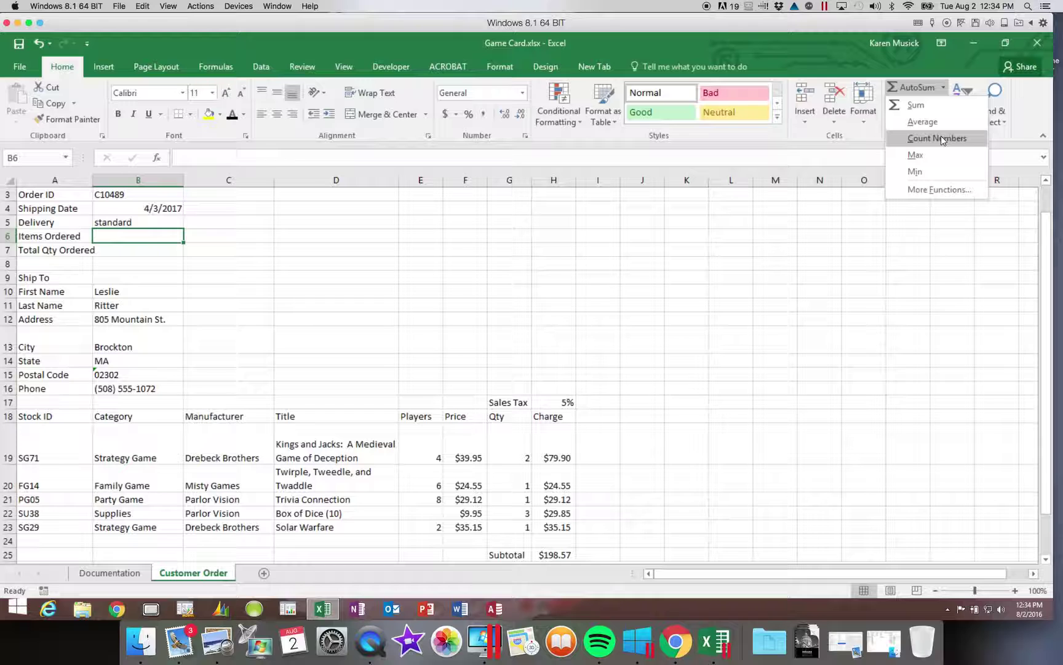
pyautogui.click(942, 139)
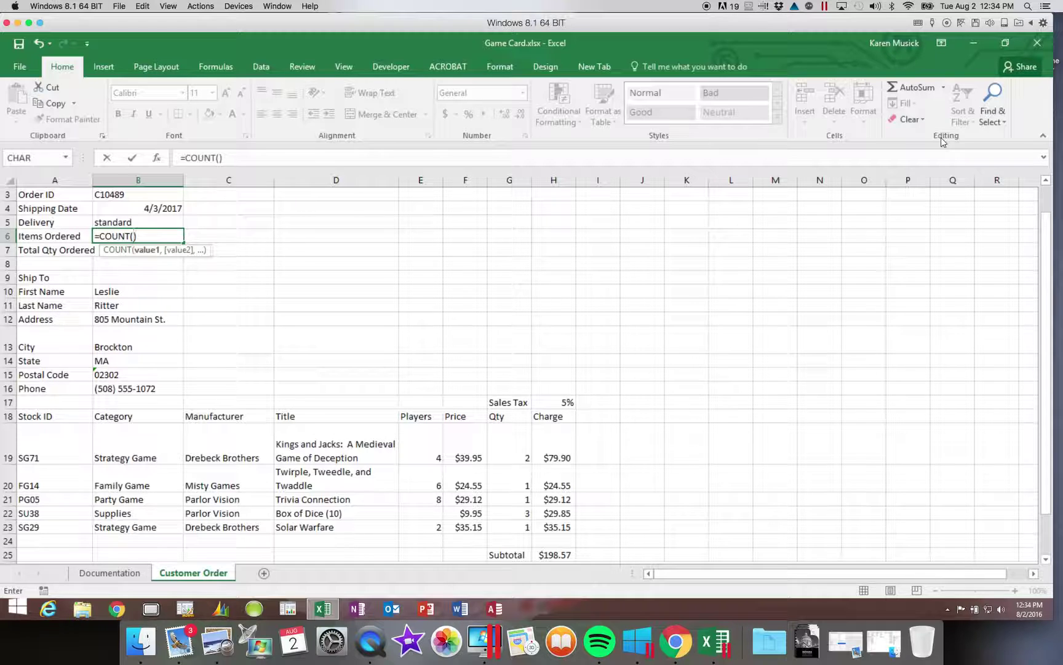
pyautogui.click(513, 455)
pyautogui.moveTo(515, 457); pyautogui.dragTo(518, 529)
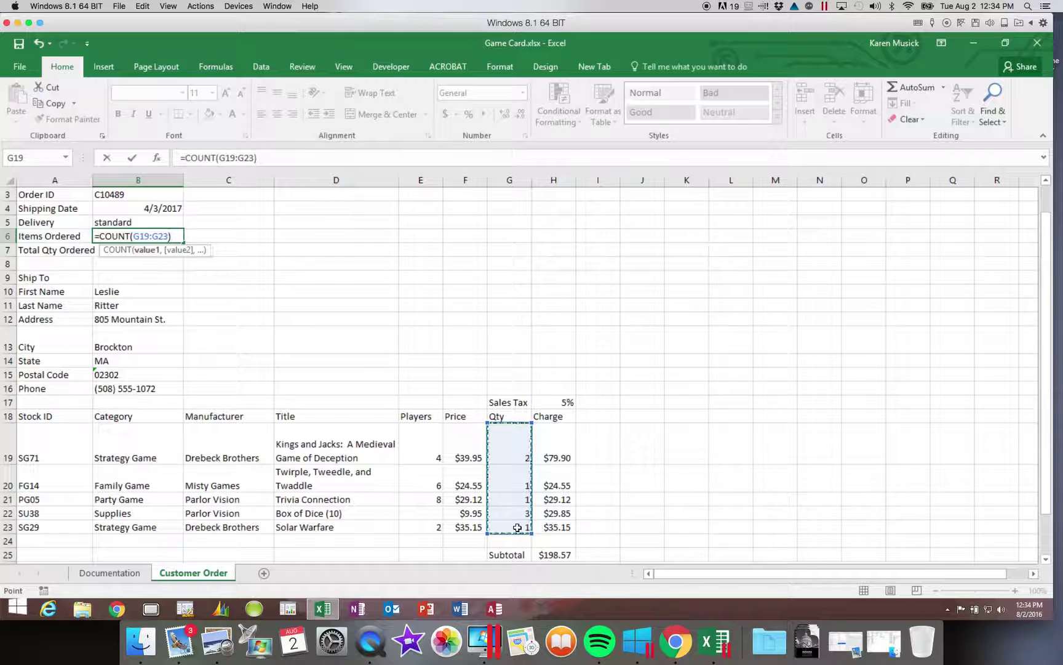
pyautogui.press('Return')
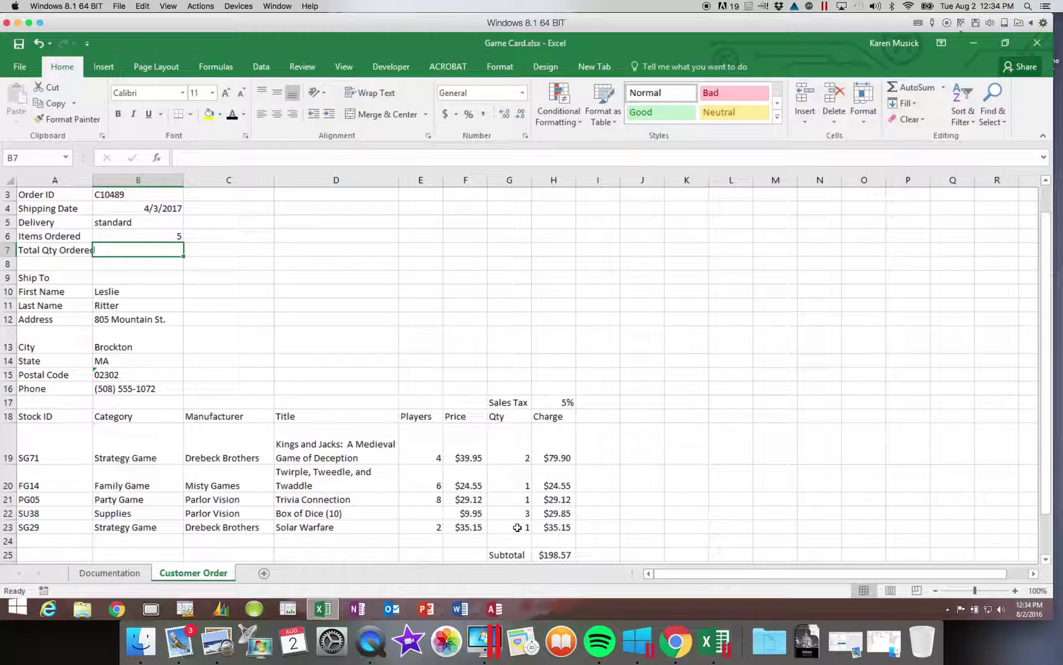
# Step: Enter a comparison formula =COUNT(D19:D23) in C6 that counts the game titles
pyautogui.click(252, 238)
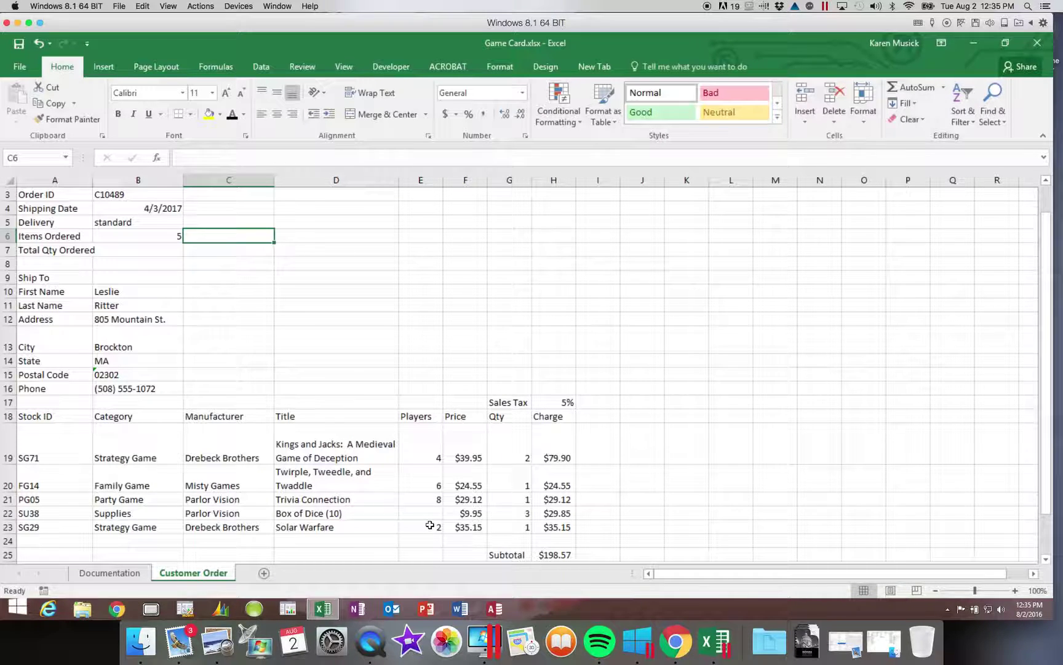
pyautogui.write('=')
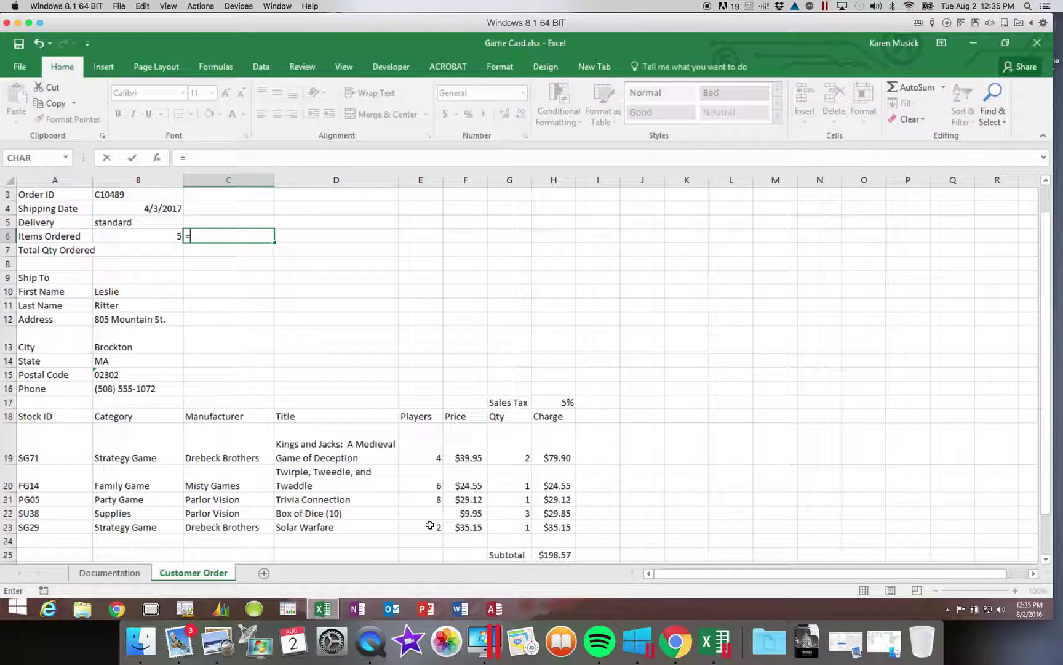
pyautogui.write('count(')
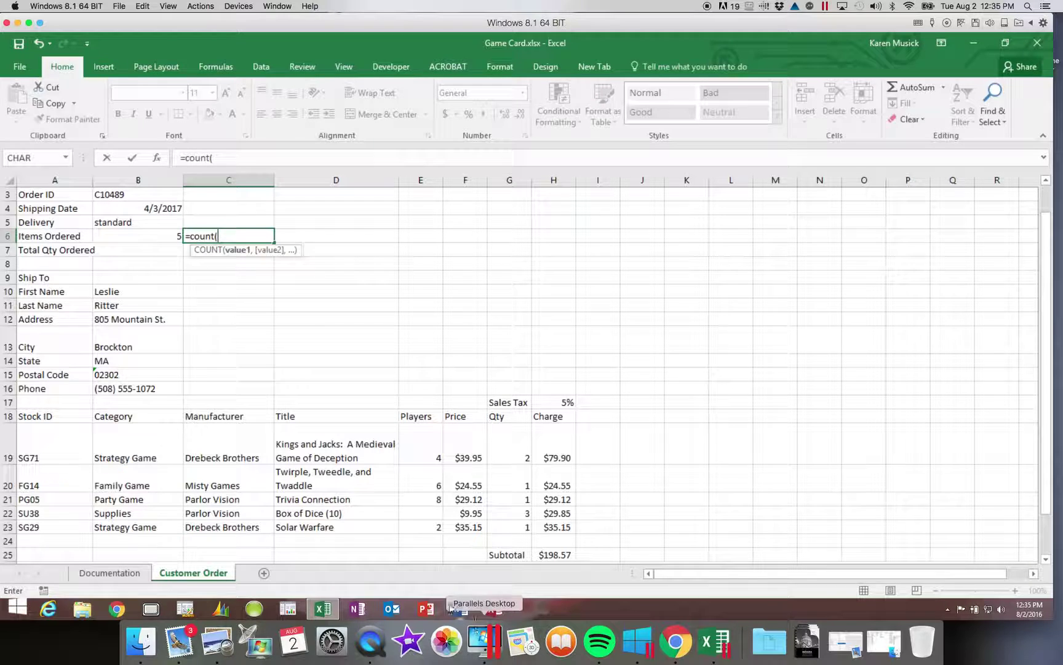
pyautogui.moveTo(360, 454); pyautogui.dragTo(362, 525)
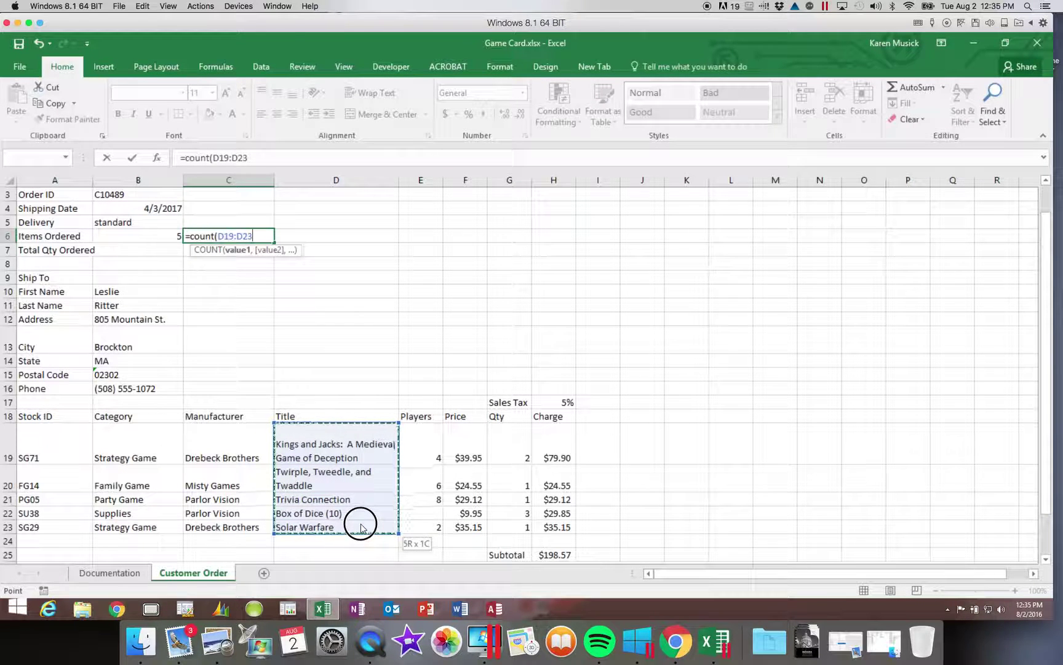
pyautogui.moveTo(361, 527); pyautogui.dragTo(360, 523)
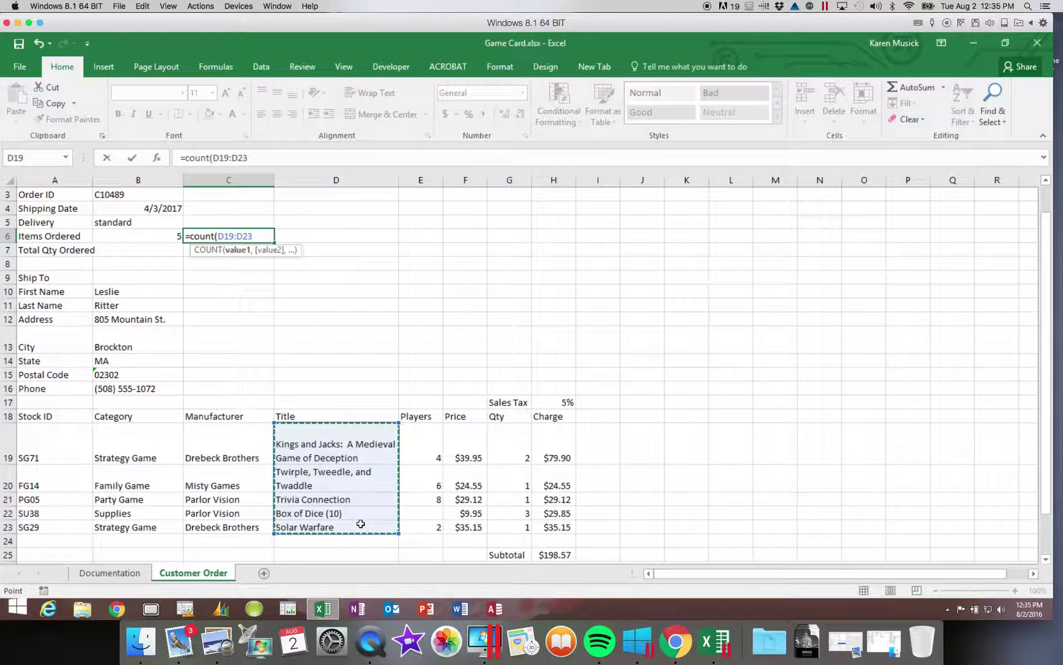
pyautogui.write(')')
pyautogui.press('Return')
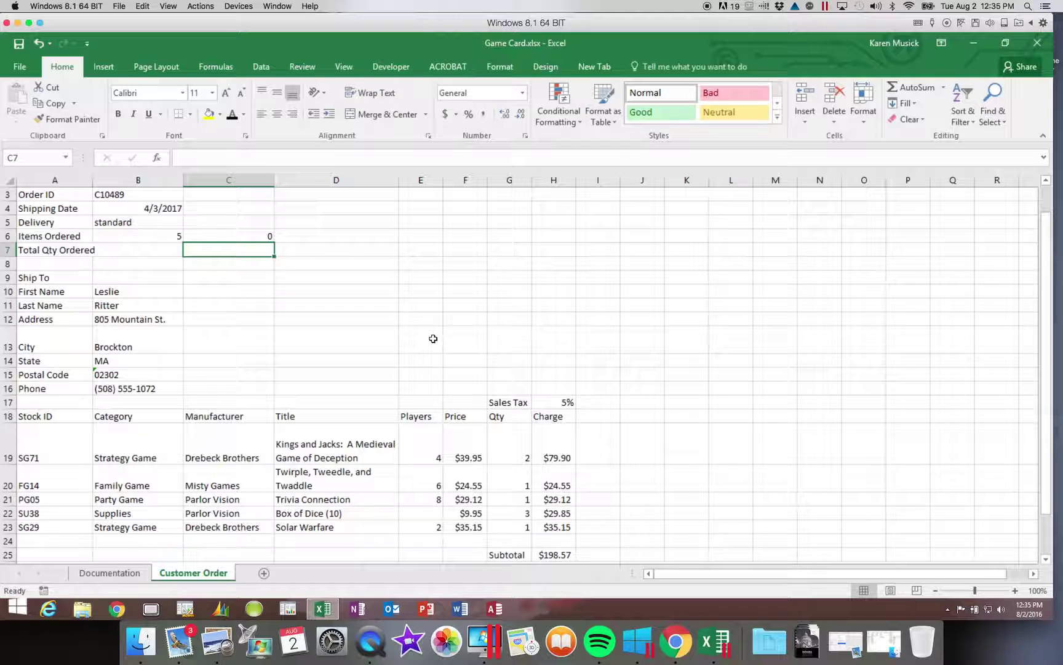
# Step: Change the function in the C6 formula to COUNTA, keeping the range D19:D23
pyautogui.click(248, 241)
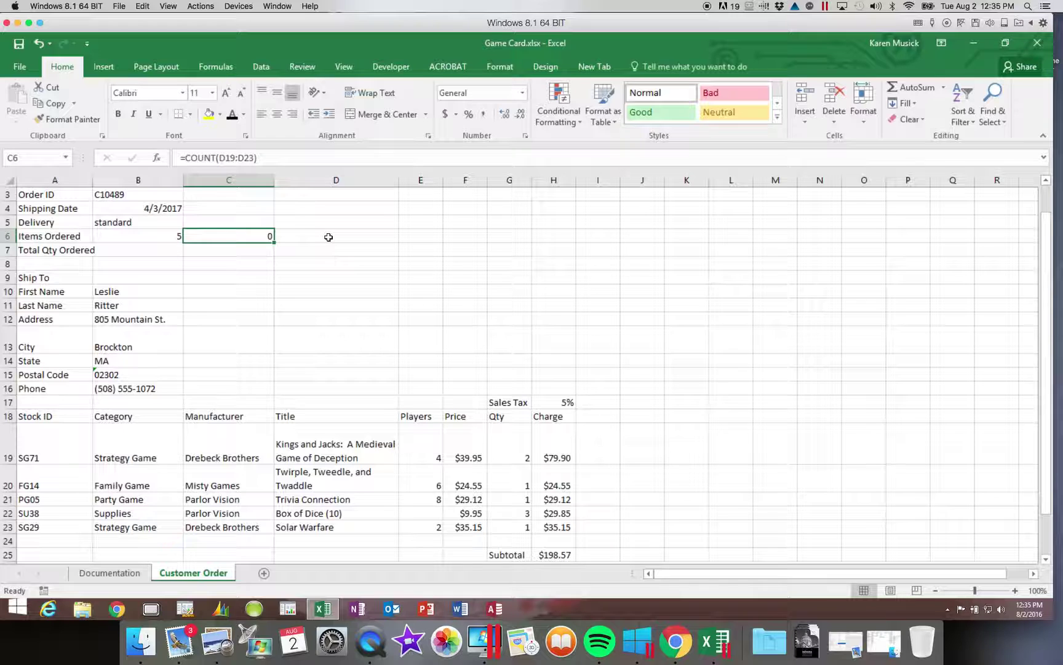
pyautogui.click(214, 159)
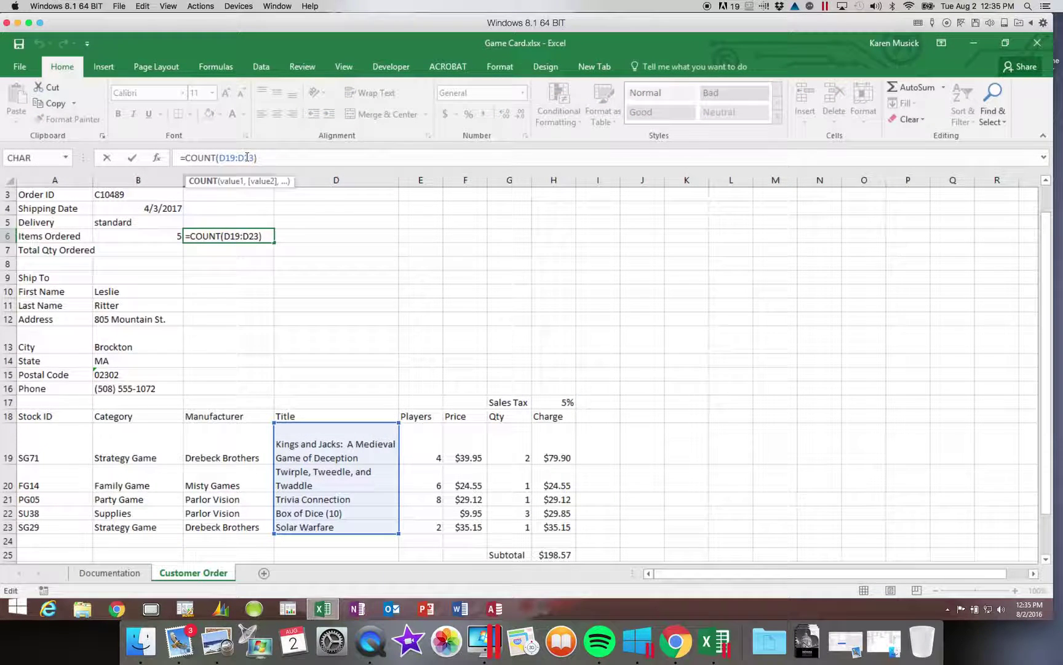
pyautogui.write('A')
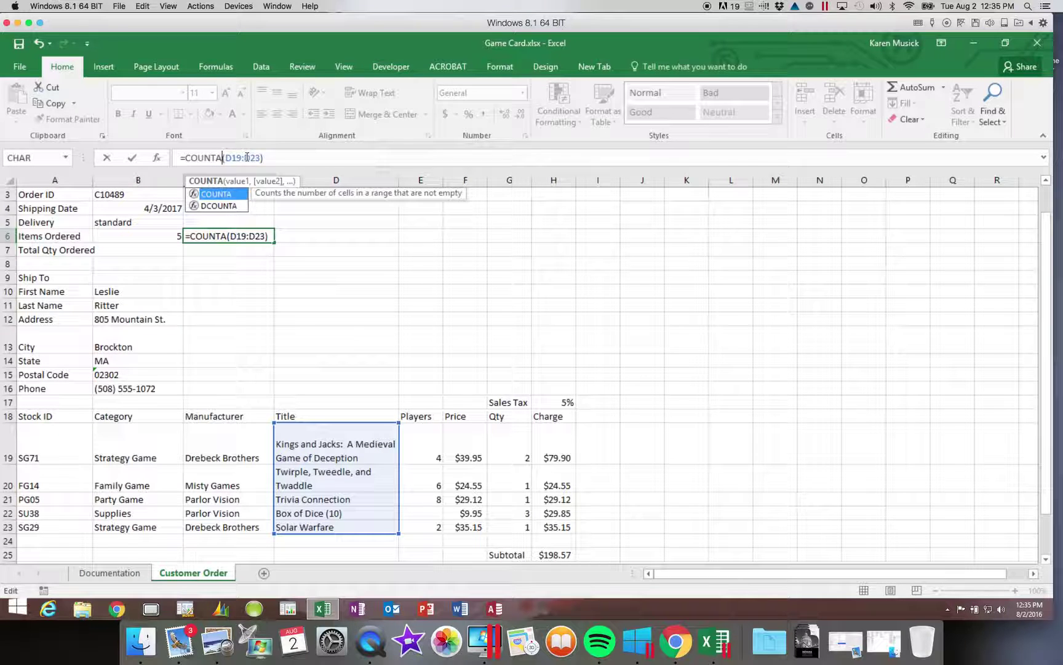
pyautogui.press('Return')
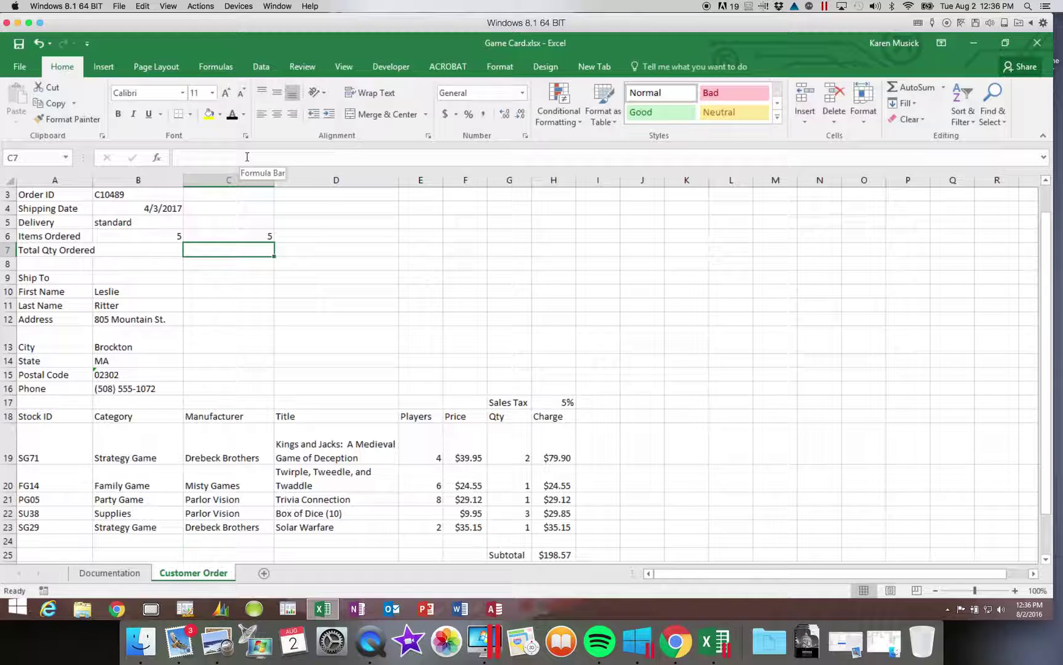
# Step: Widen column A slightly to fit its labels and total the quantities in B7 with =SUM(G19:G23)
pyautogui.click(155, 248)
pyautogui.moveTo(93, 180); pyautogui.dragTo(98, 180)
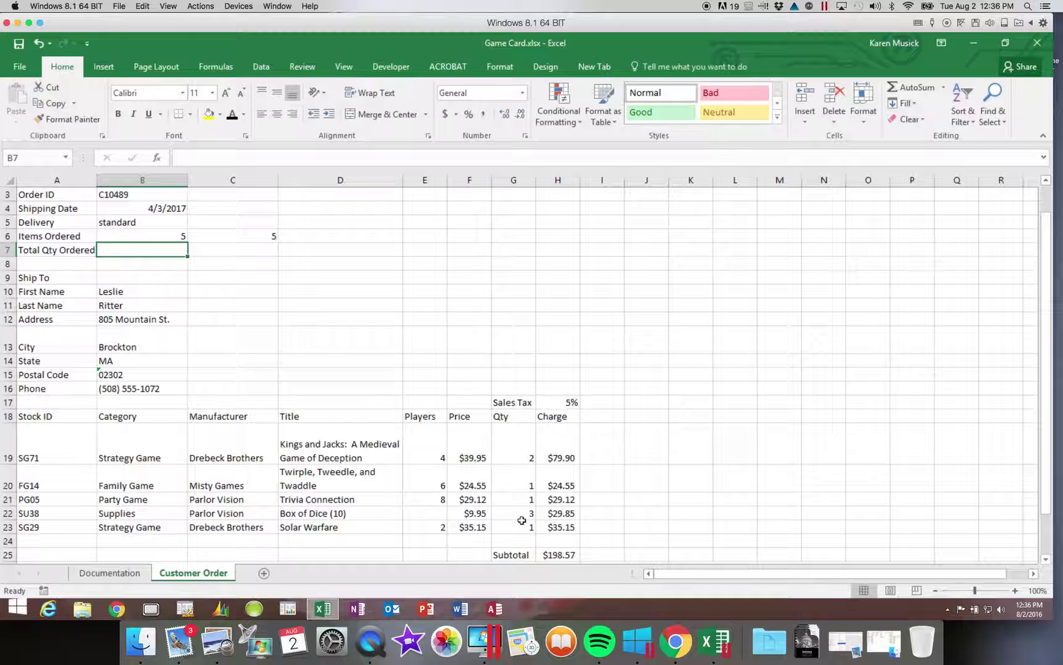
pyautogui.click(906, 87)
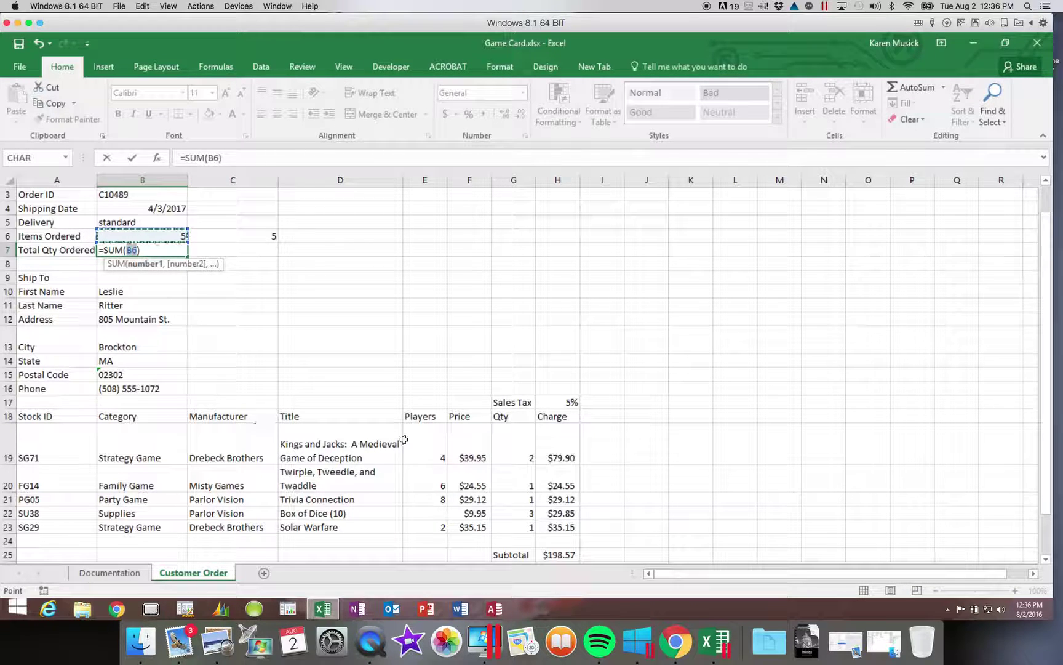
pyautogui.moveTo(516, 452); pyautogui.dragTo(514, 528)
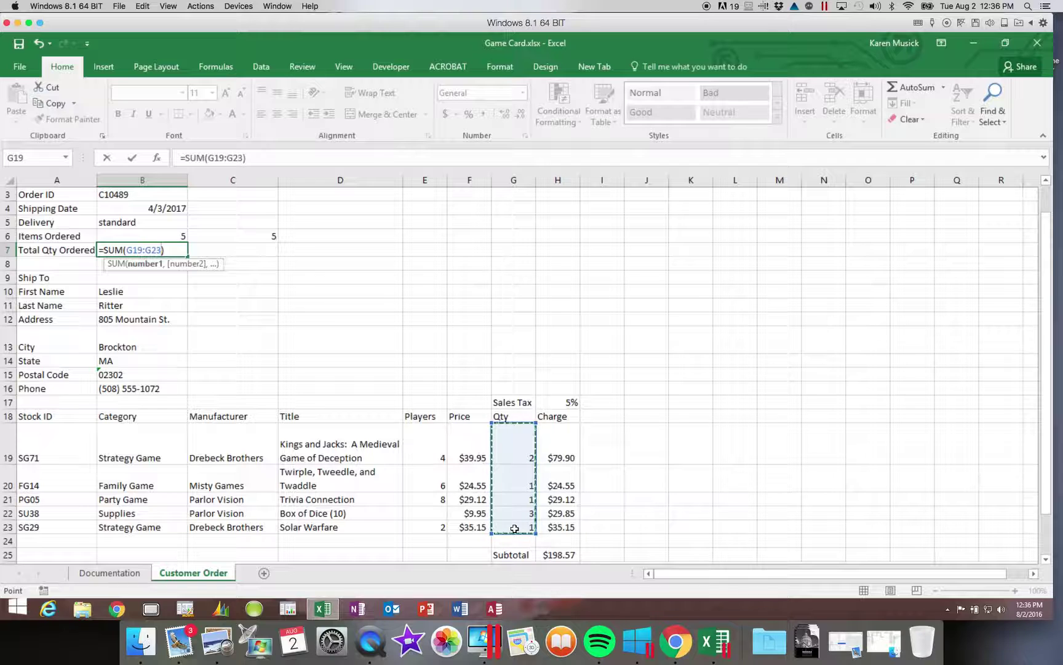
pyautogui.press('Return')
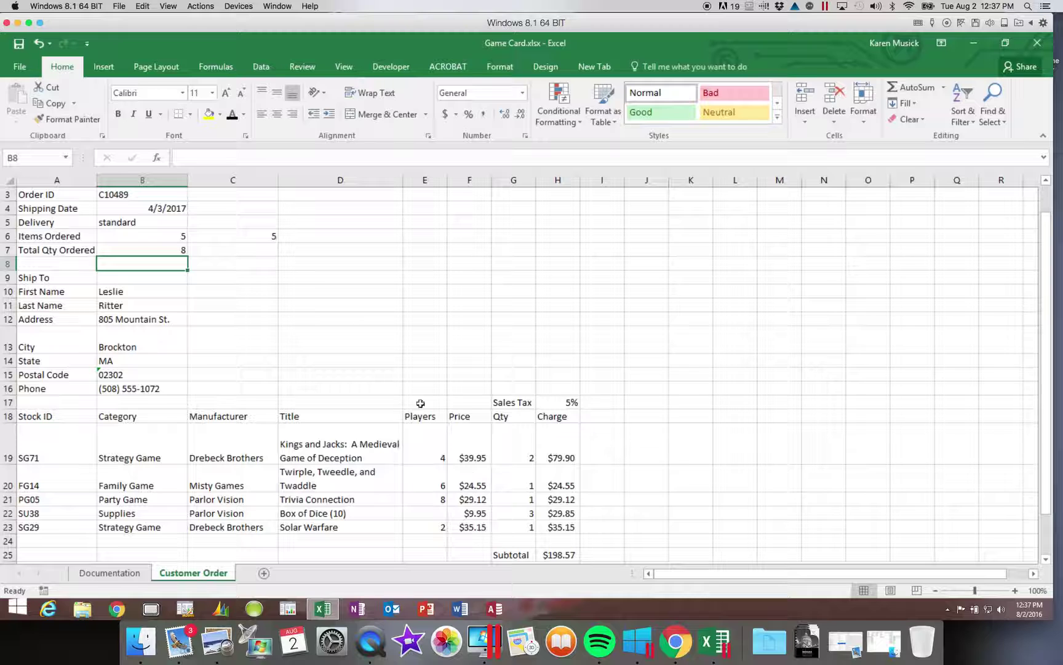
pyautogui.click(171, 238)
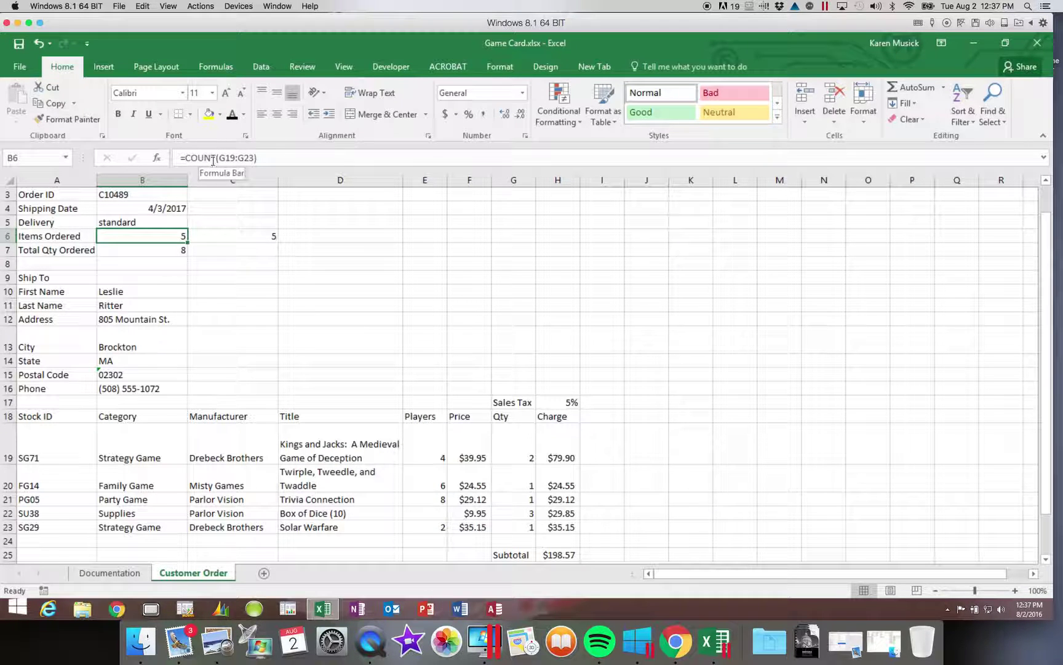
pyautogui.click(943, 88)
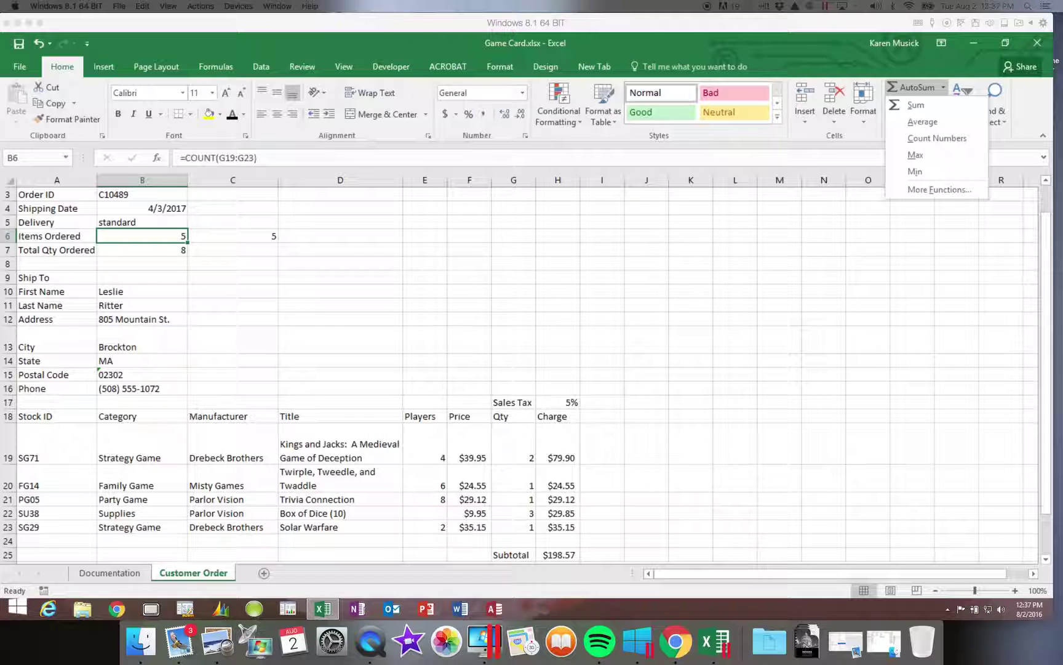
pyautogui.click(256, 184)
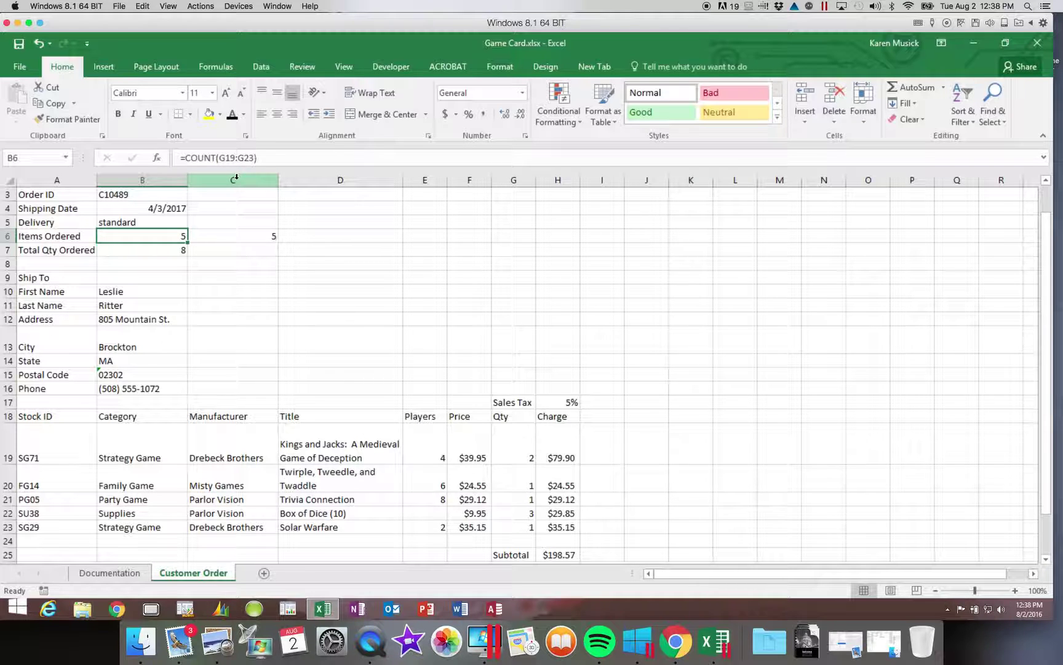
pyautogui.click(236, 180)
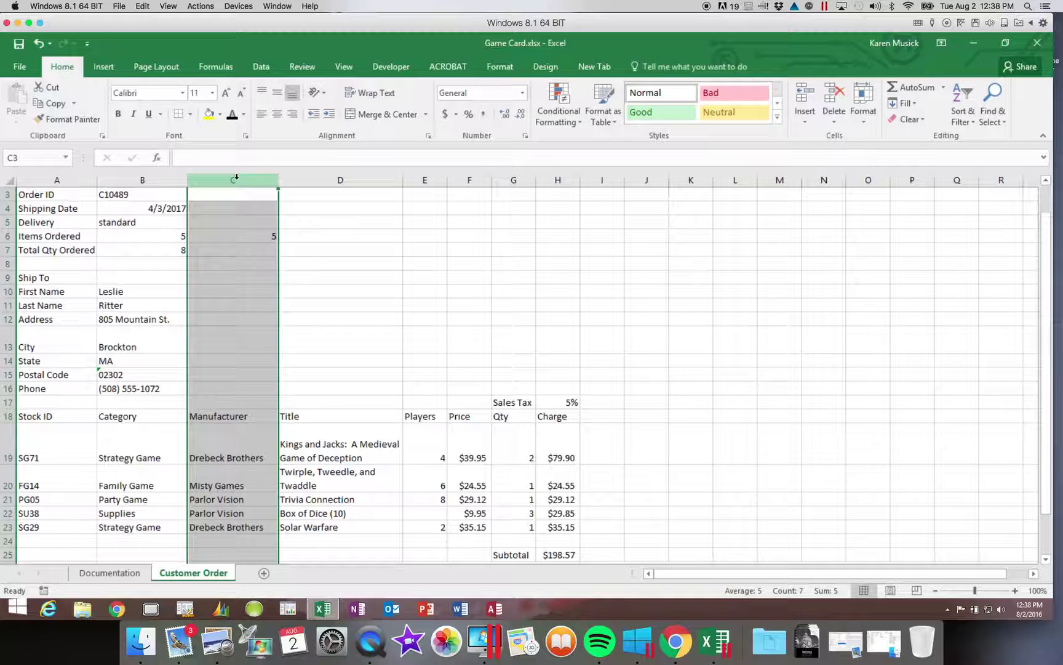
# Step: Insert a blank row at row 21, above the PG05 Trivia Connection item
pyautogui.click(5, 500)
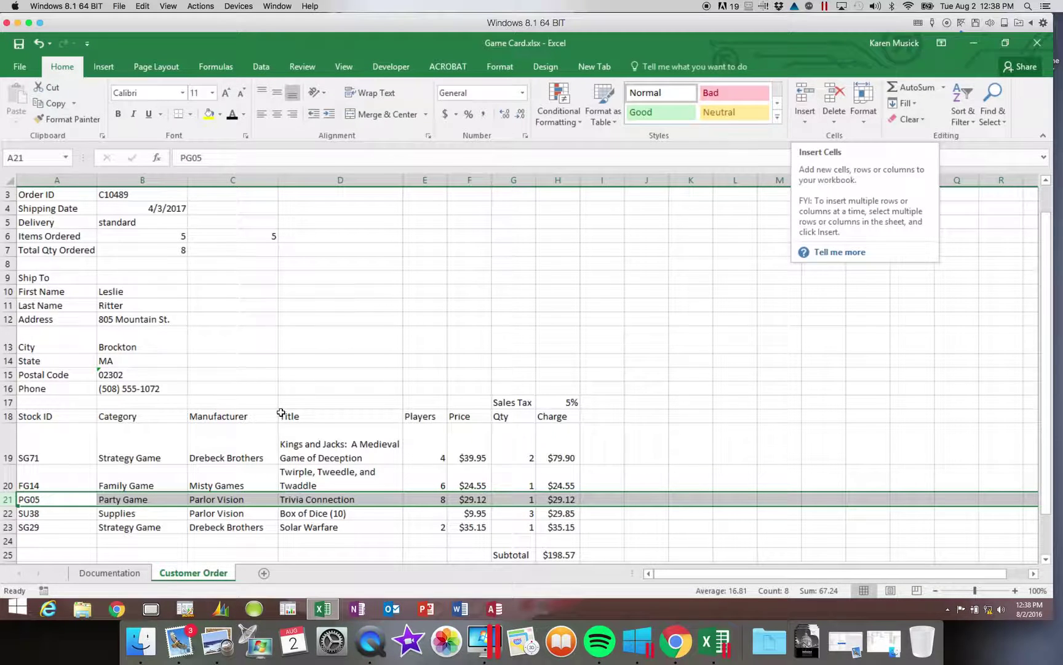
pyautogui.rightClick(12, 503)
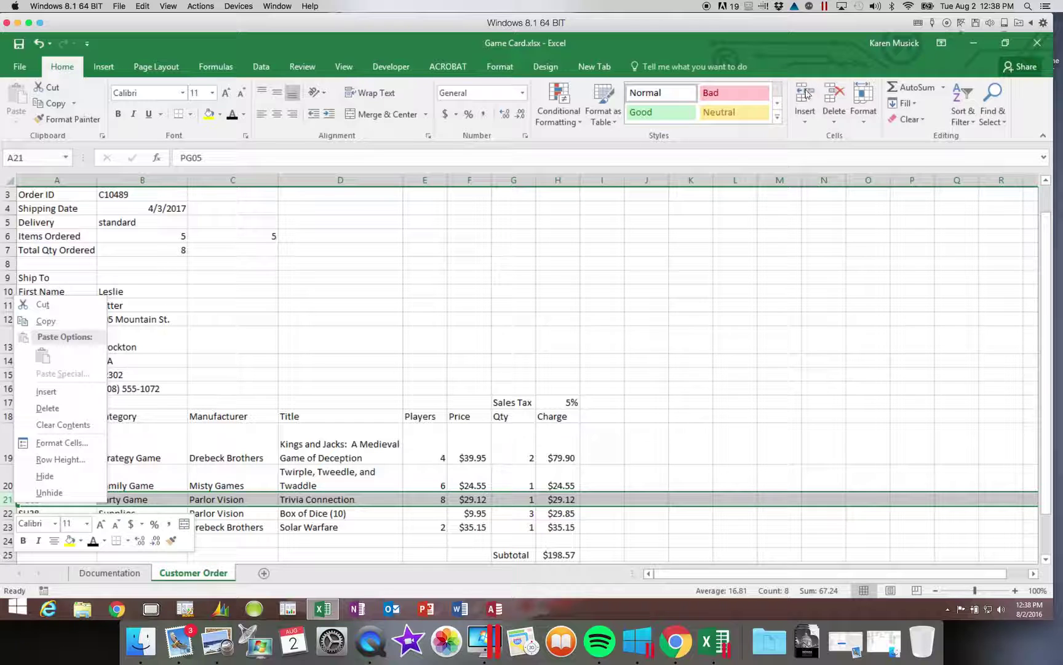
pyautogui.click(805, 93)
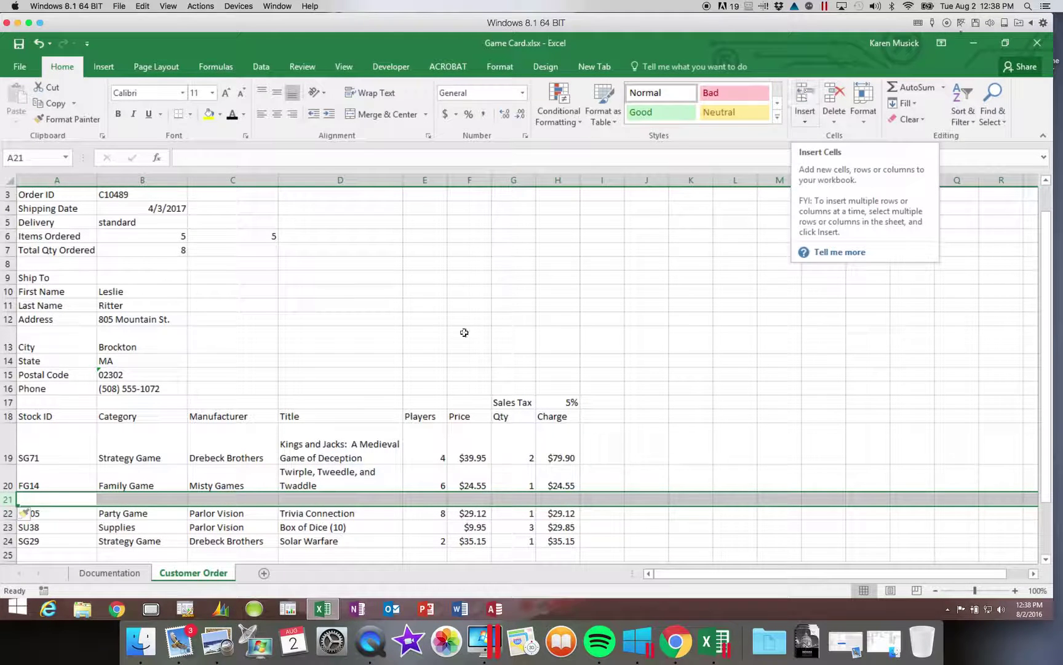
# Step: Enter the stock ID SU25 in A21 of the inserted row
pyautogui.click(80, 500)
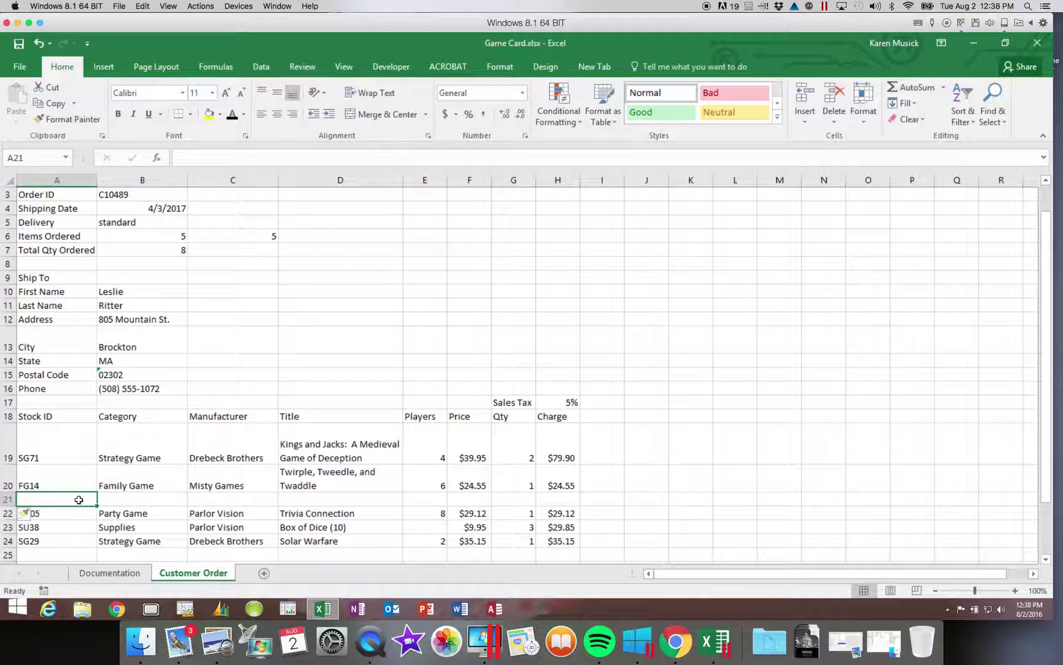
pyautogui.write('SU')
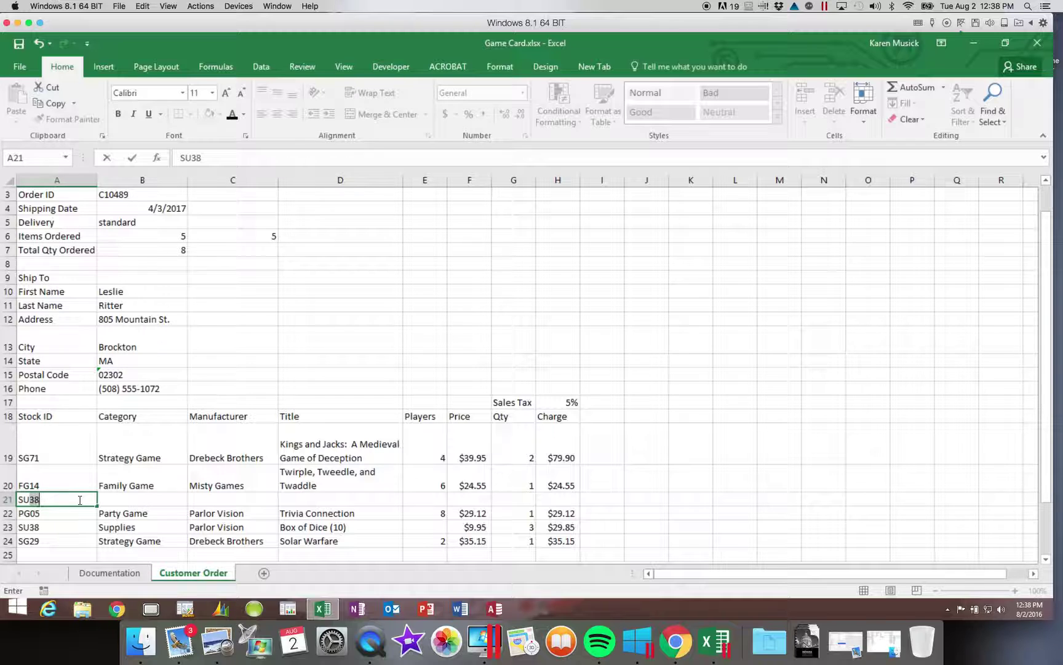
pyautogui.write('25')
pyautogui.press('Tab')
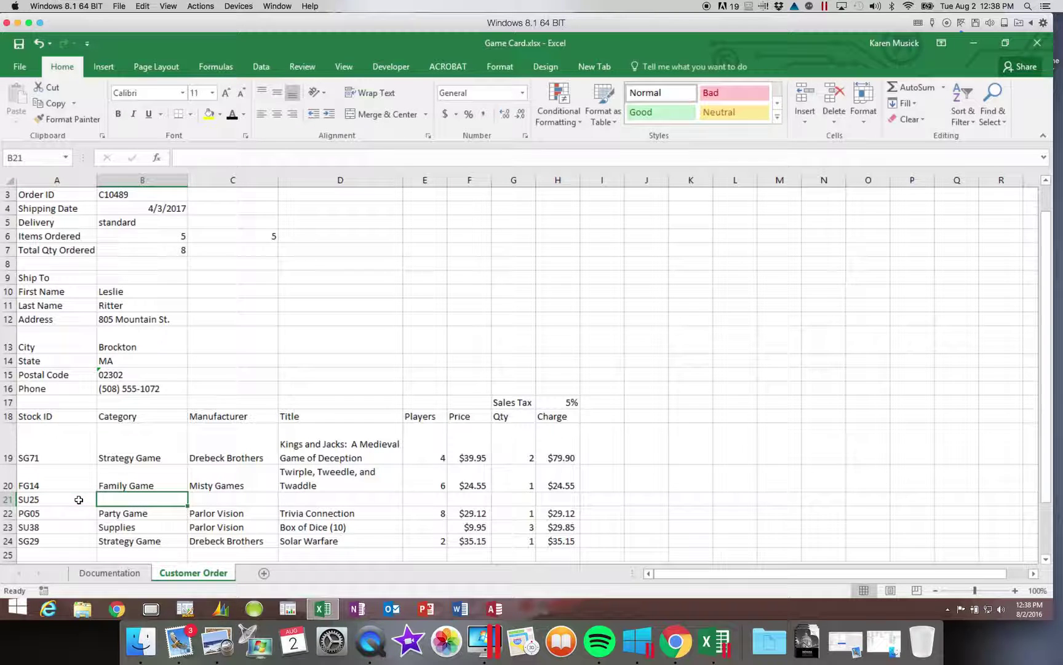
# Step: Fill row 21 with category Supplies, manufacturer Drebeck Brothers and title Miniatures Set (12)
pyautogui.write('supplies')
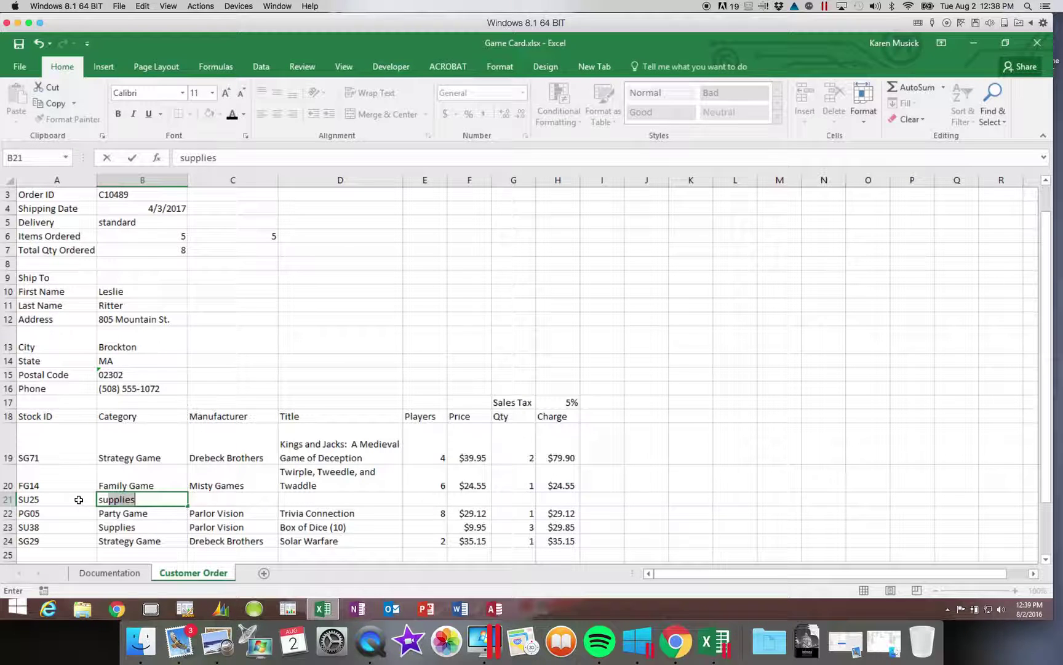
pyautogui.press('Tab')
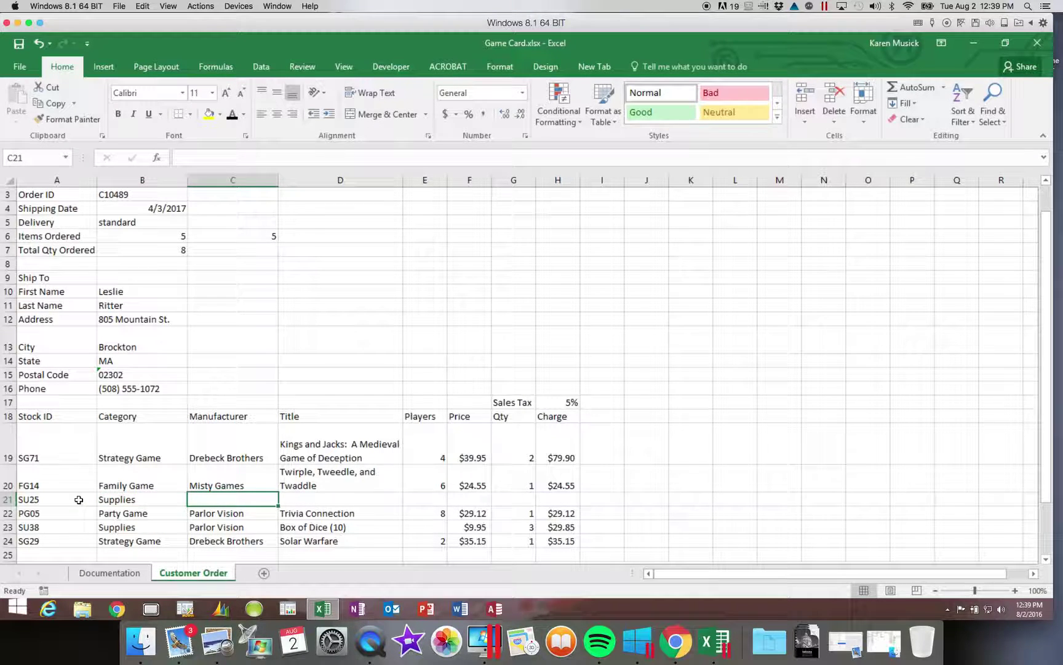
pyautogui.write('drebeck Brothers')
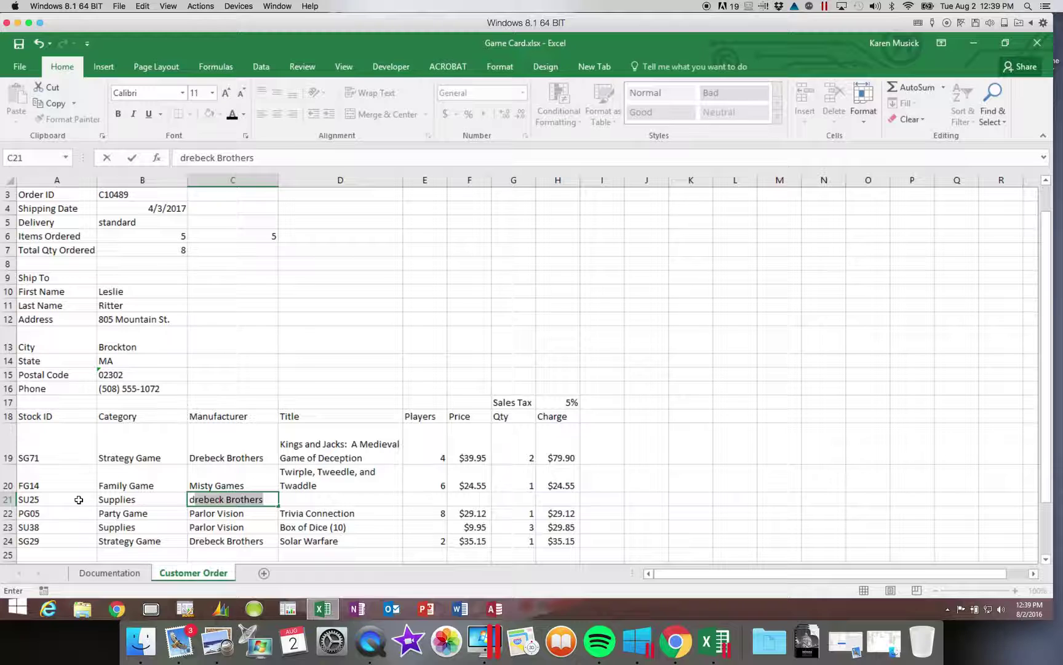
pyautogui.press('Tab')
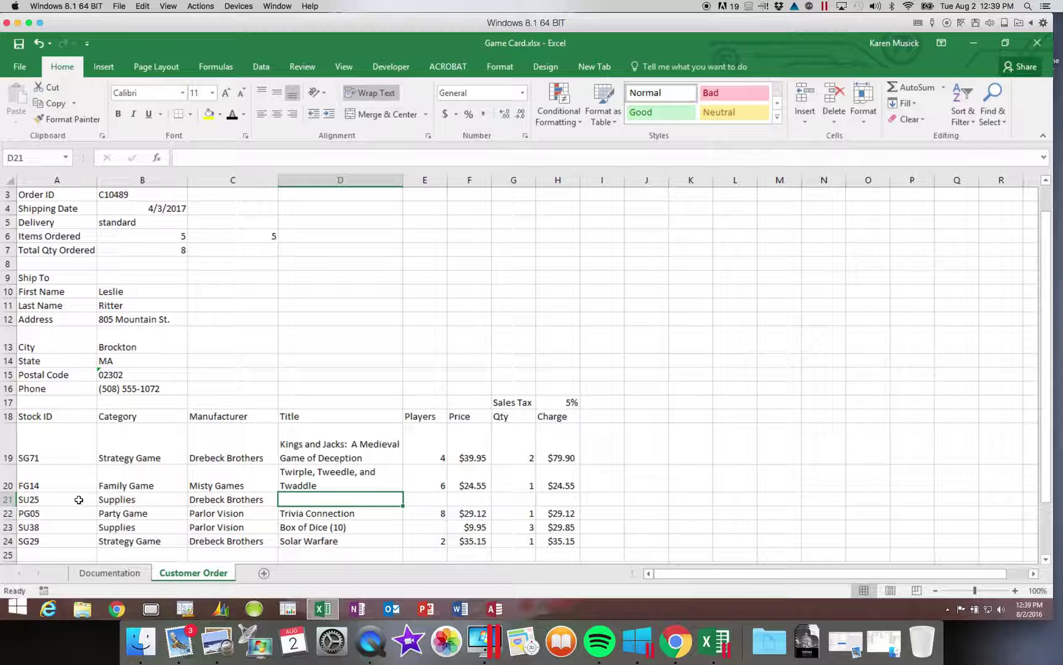
pyautogui.write('Mi')
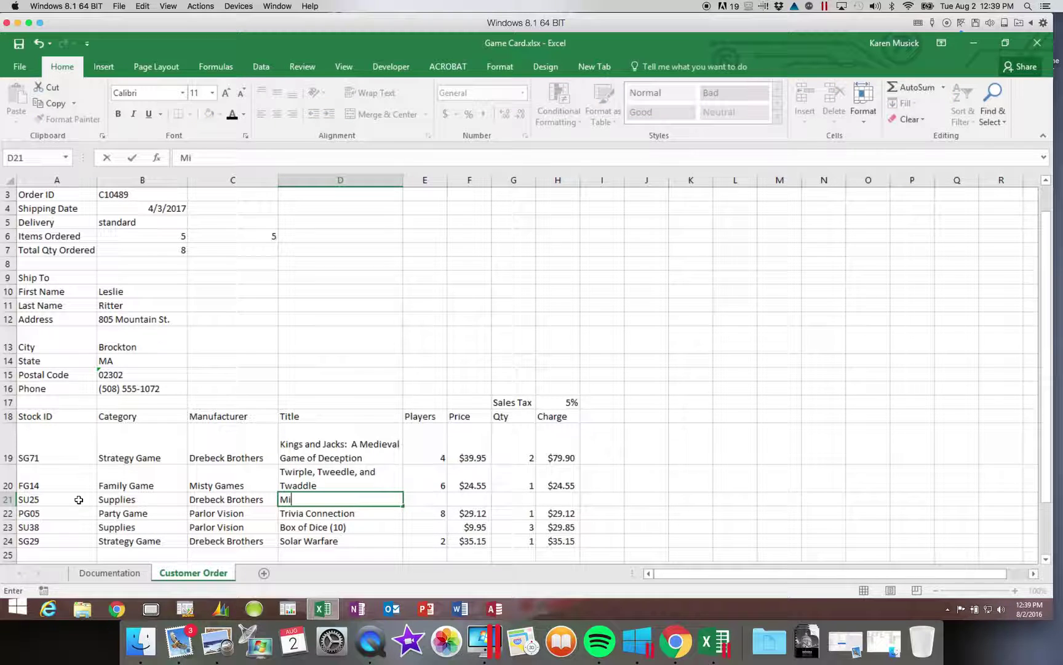
pyautogui.write('niatures Set')
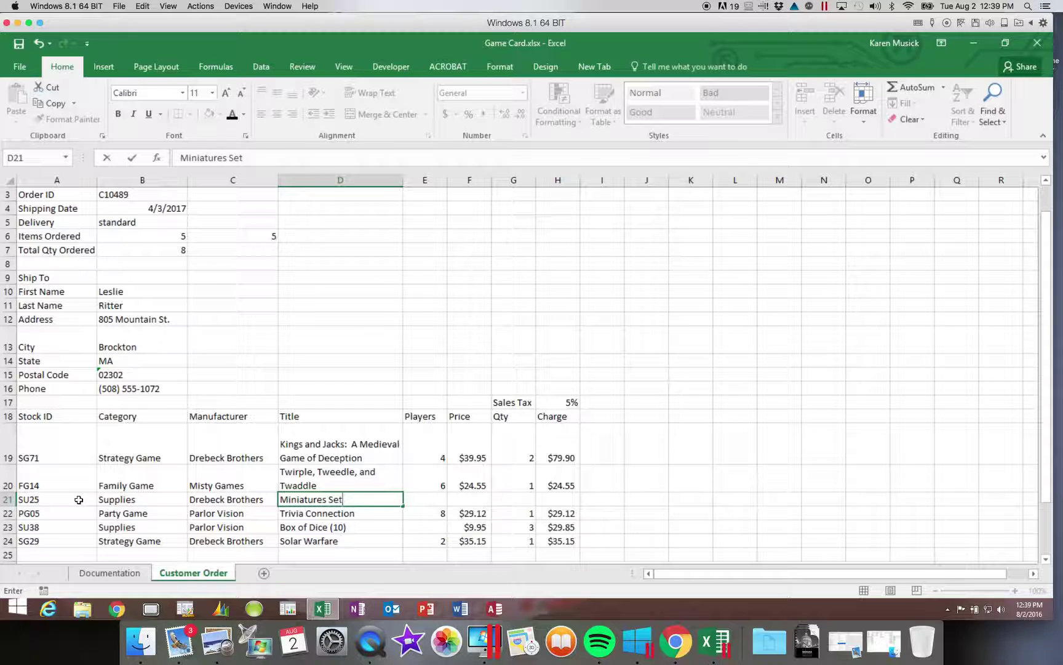
pyautogui.write(' (12)')
pyautogui.press('Tab')
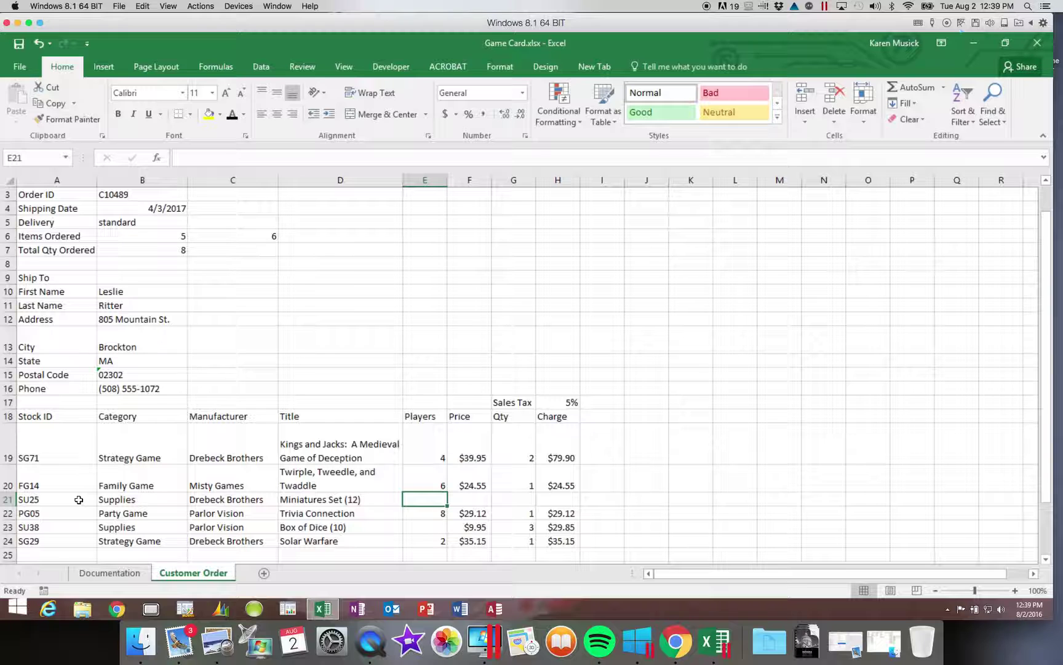
# Step: Leave Players blank for the SU25 item and enter a price of $23.55 and a quantity of 2
pyautogui.press('Tab')
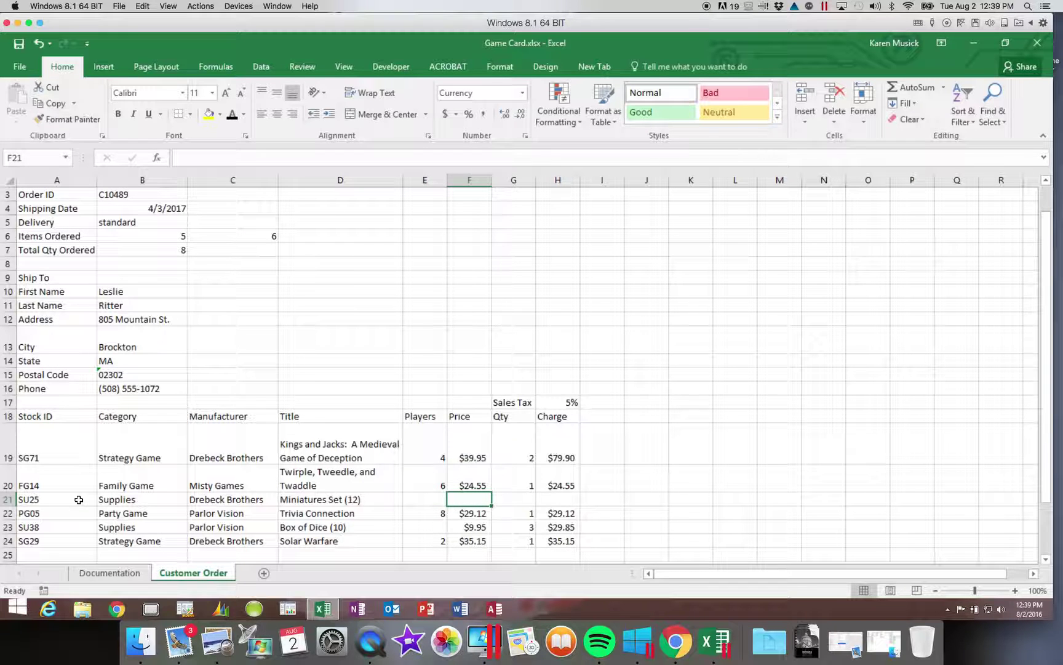
pyautogui.write('$')
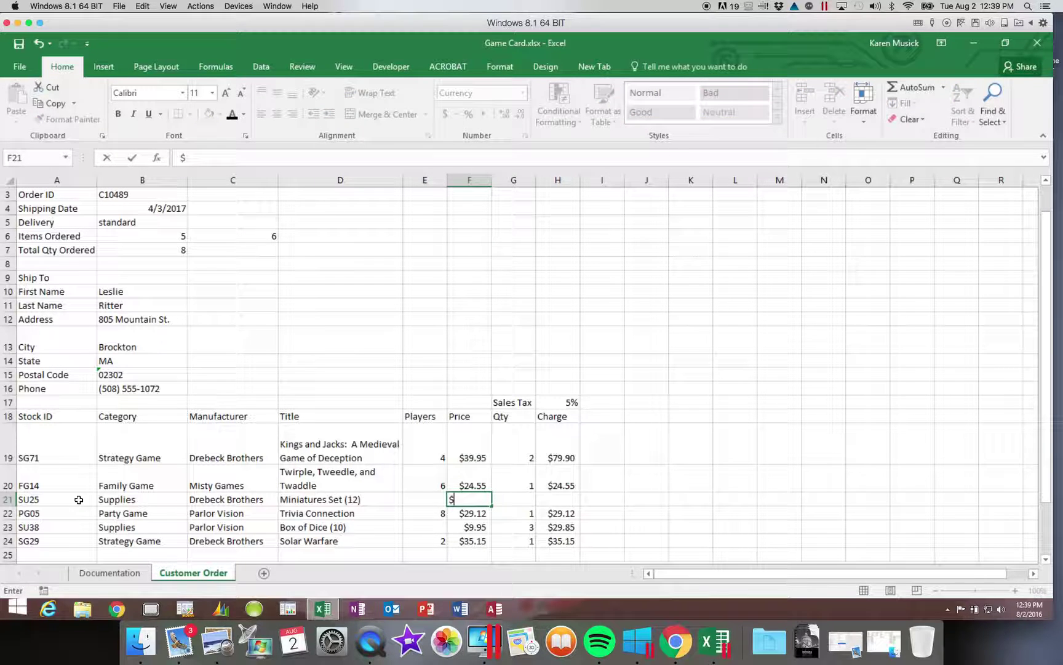
pyautogui.write('23.55')
pyautogui.press('Tab')
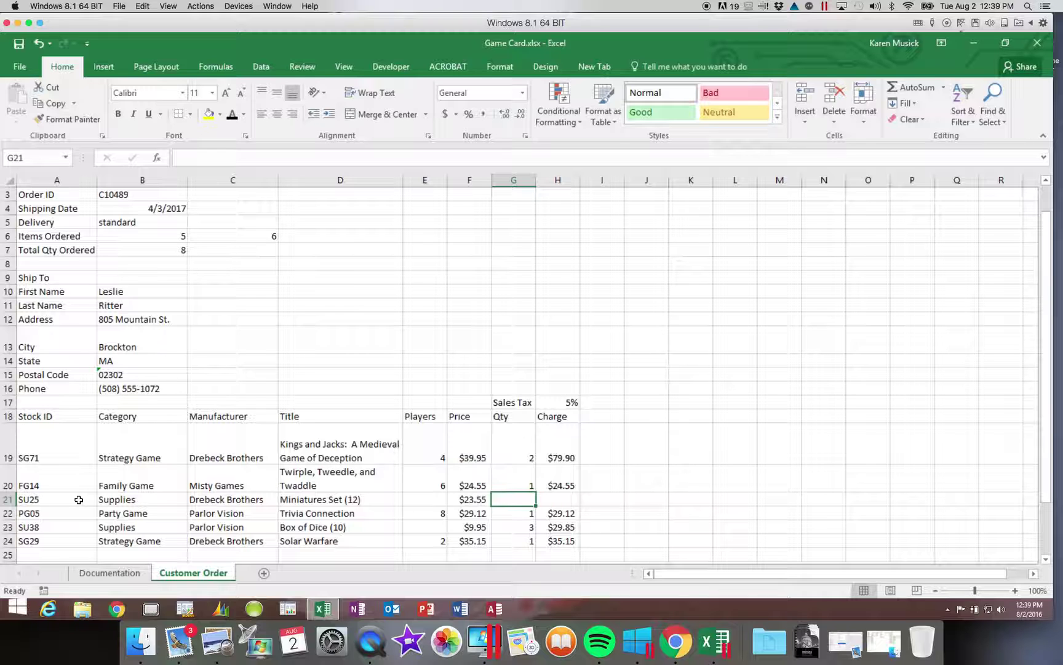
pyautogui.write('2')
pyautogui.press('Return')
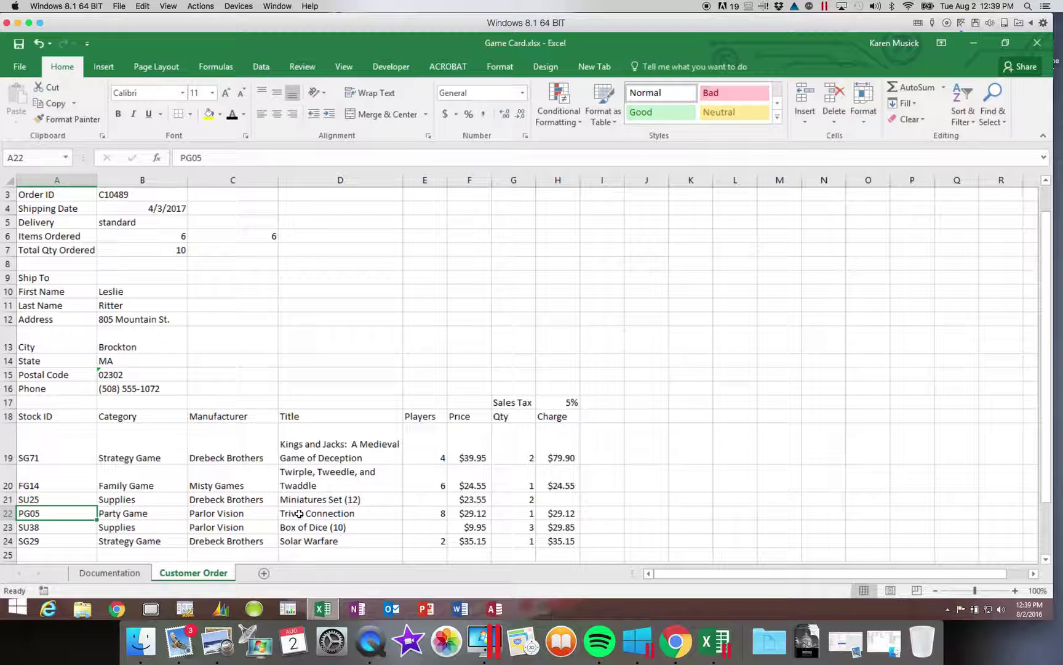
# Step: Copy the charge formula from H20 into H21 for the Miniatures Set item
pyautogui.click(556, 486)
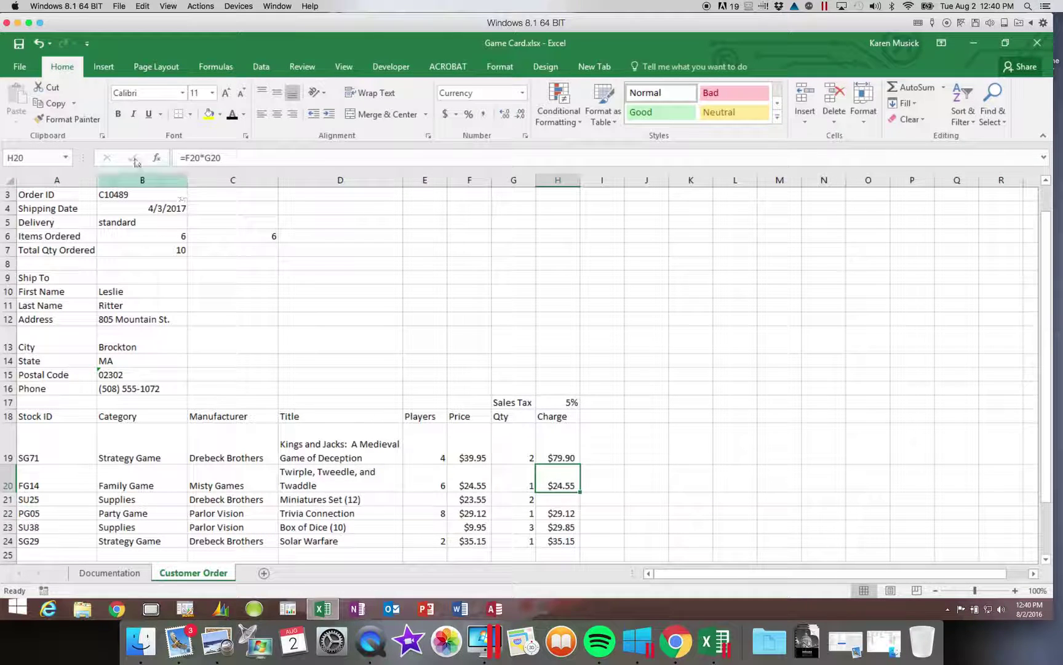
pyautogui.click(60, 106)
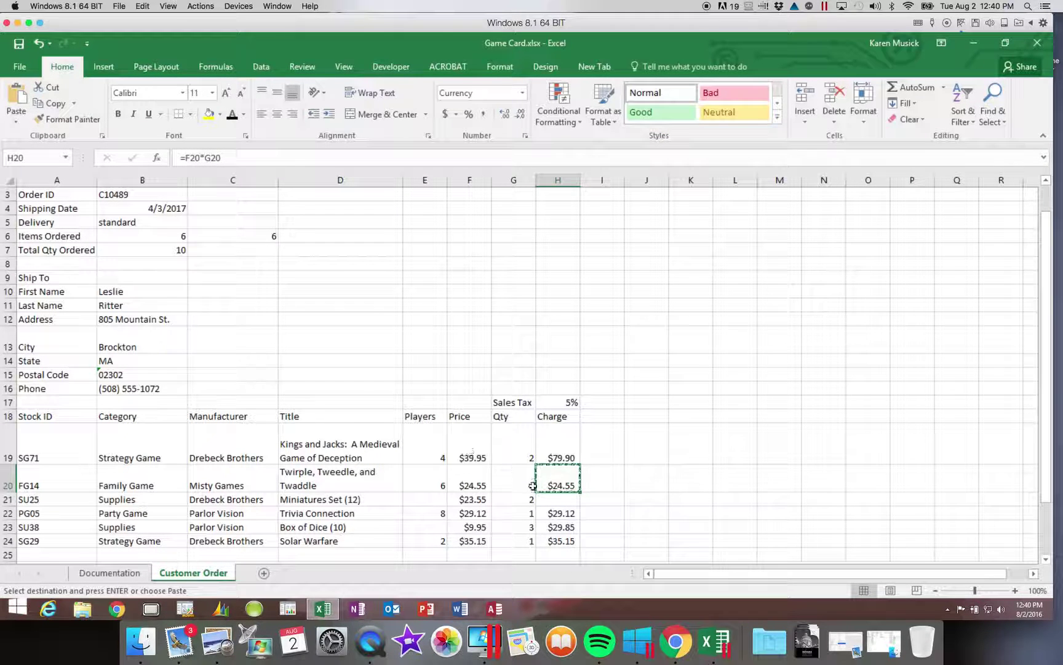
pyautogui.click(550, 500)
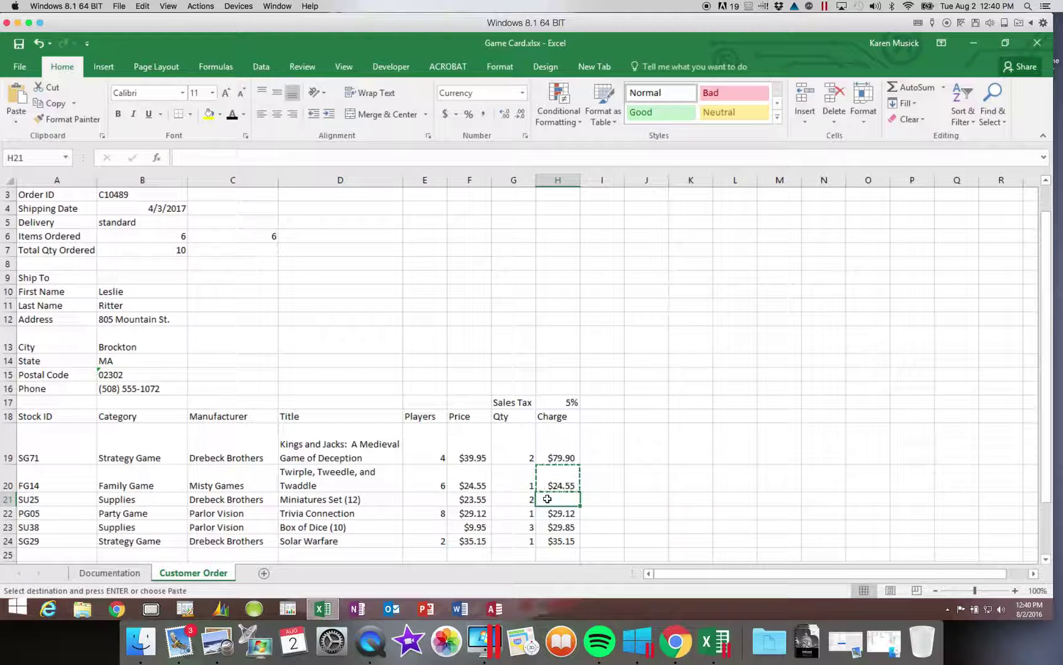
pyautogui.click(16, 98)
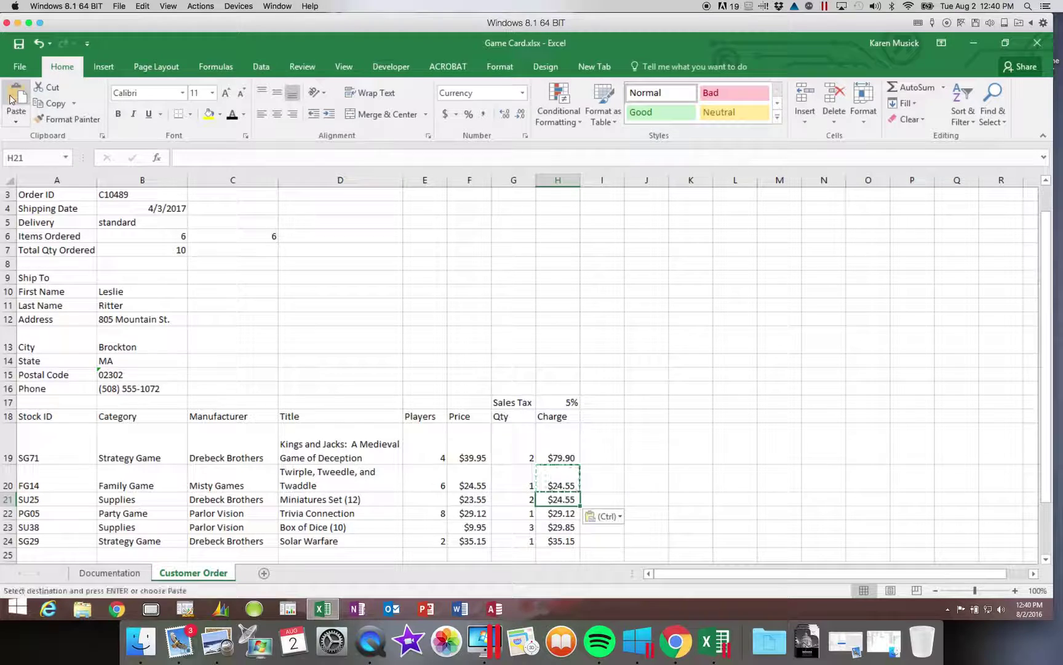
# Step: Examine the recalculated charge totals below the item list and the Items Ordered formula in B6
pyautogui.click(1049, 559)
pyautogui.click(1049, 559)
pyautogui.click(1050, 559)
pyautogui.click(1050, 559)
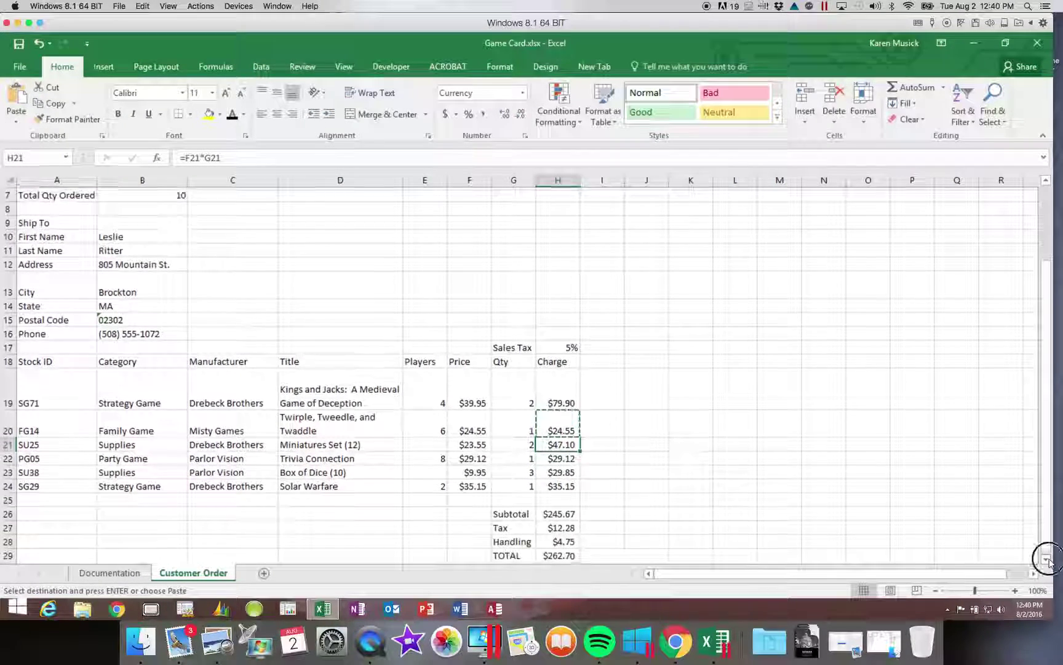
pyautogui.click(1049, 559)
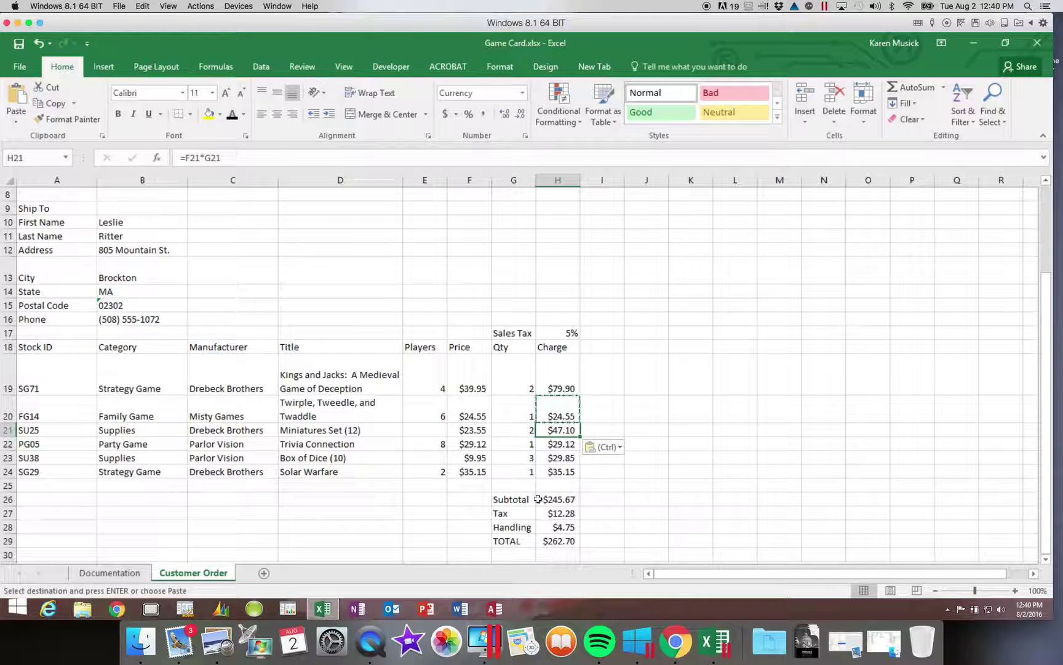
pyautogui.moveTo(1042, 486); pyautogui.dragTo(1044, 432)
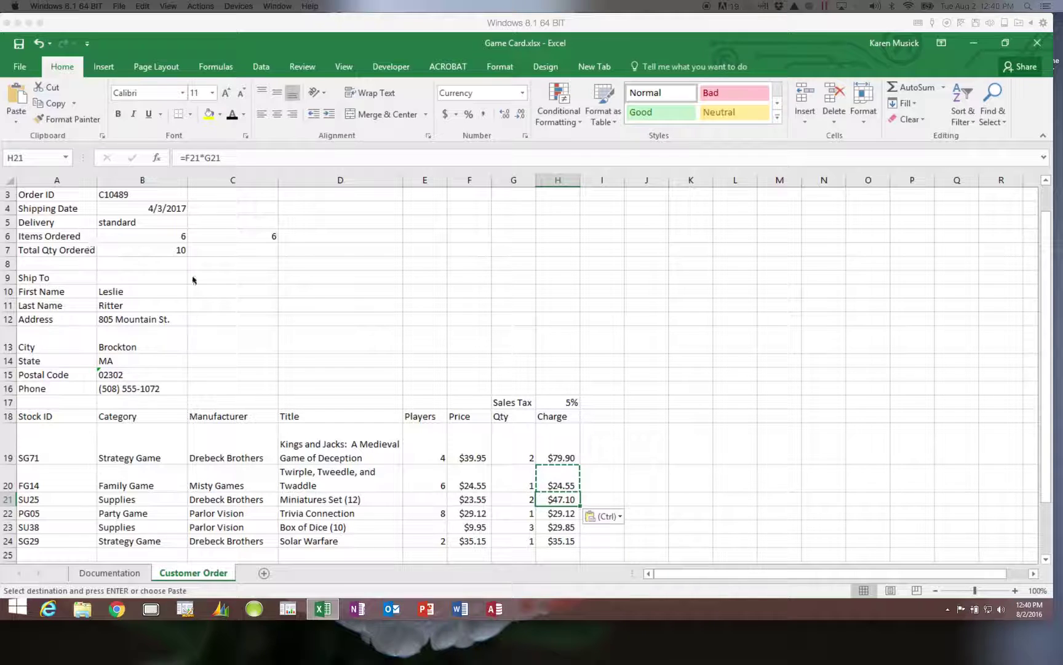
pyautogui.click(181, 237)
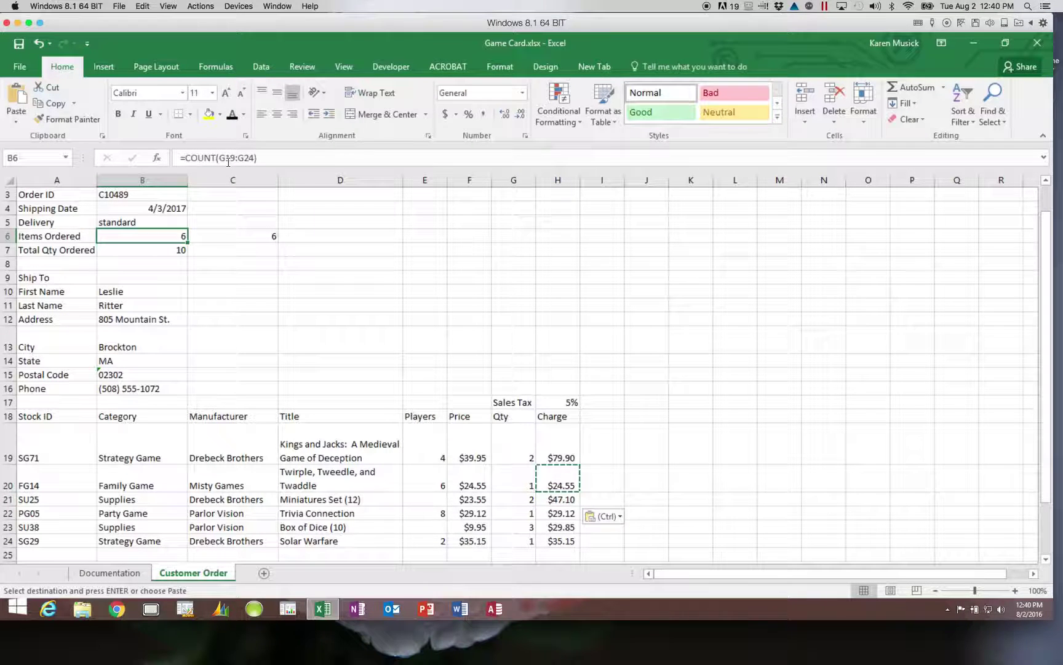
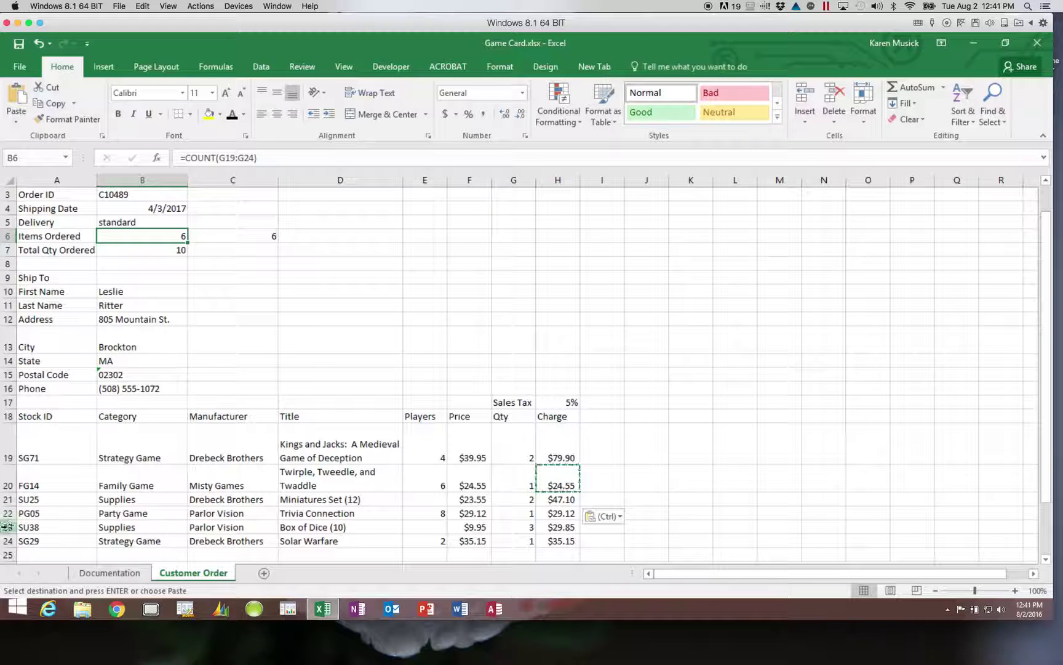
# Step: Delete row 23, which holds the SU38 Box of Dice (10) item
pyautogui.click(6, 527)
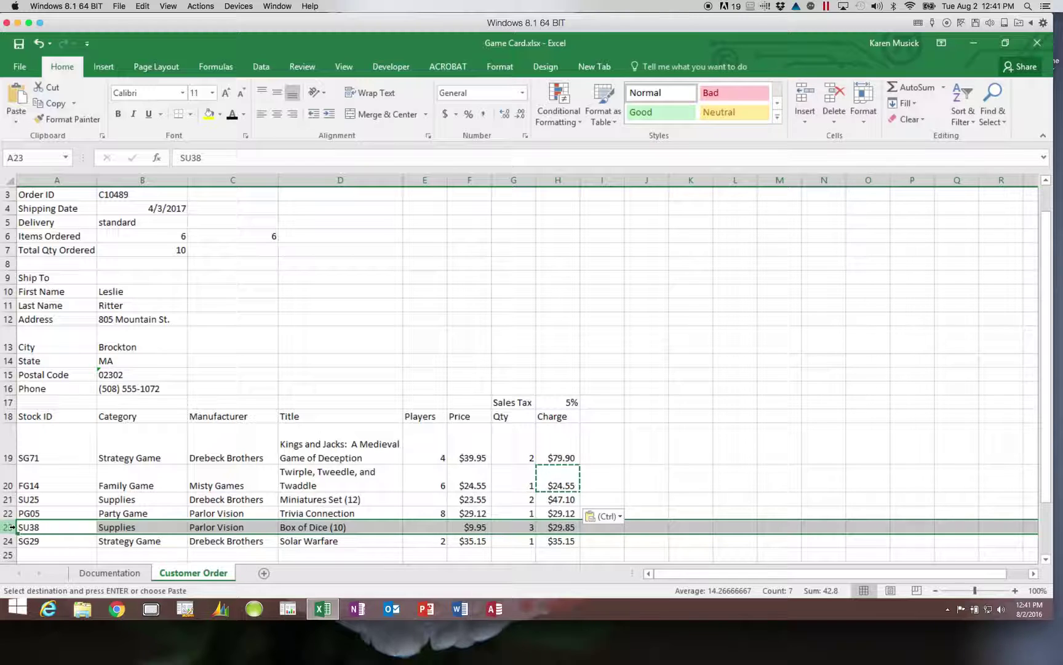
pyautogui.rightClick(12, 526)
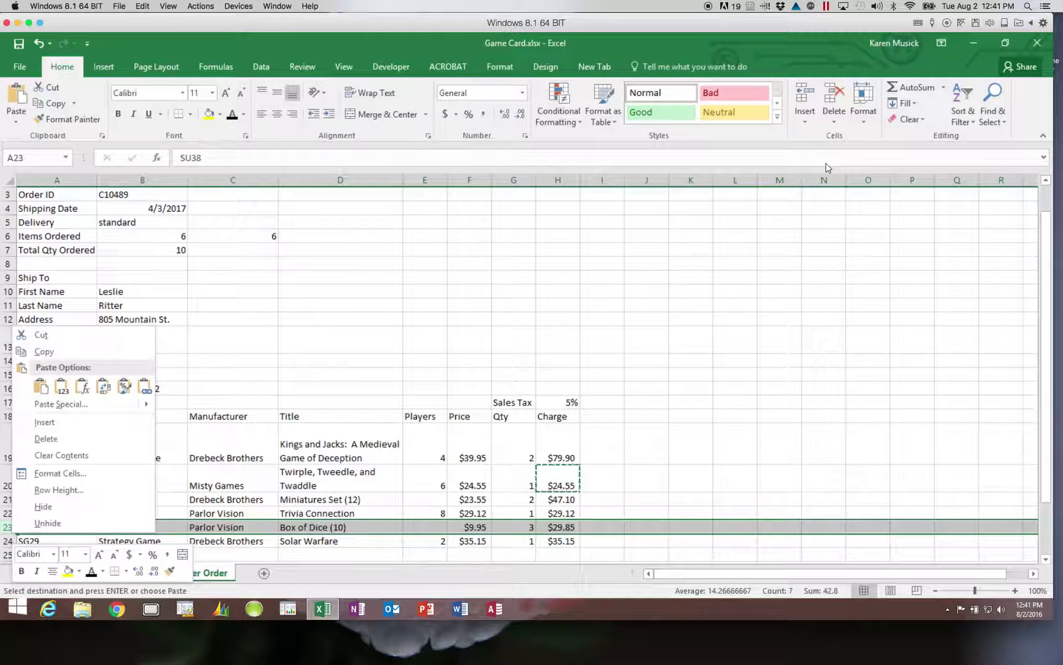
pyautogui.click(835, 96)
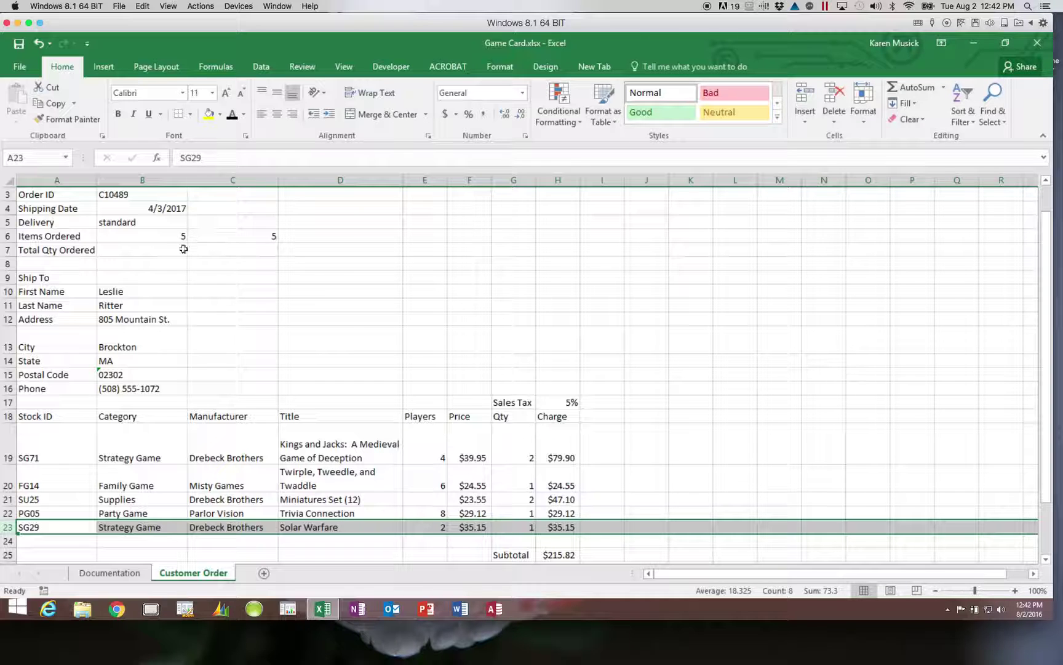
# Step: Insert blank cells at A17:A28, shifting the existing order item cells right
pyautogui.moveTo(1044, 503); pyautogui.dragTo(1045, 471)
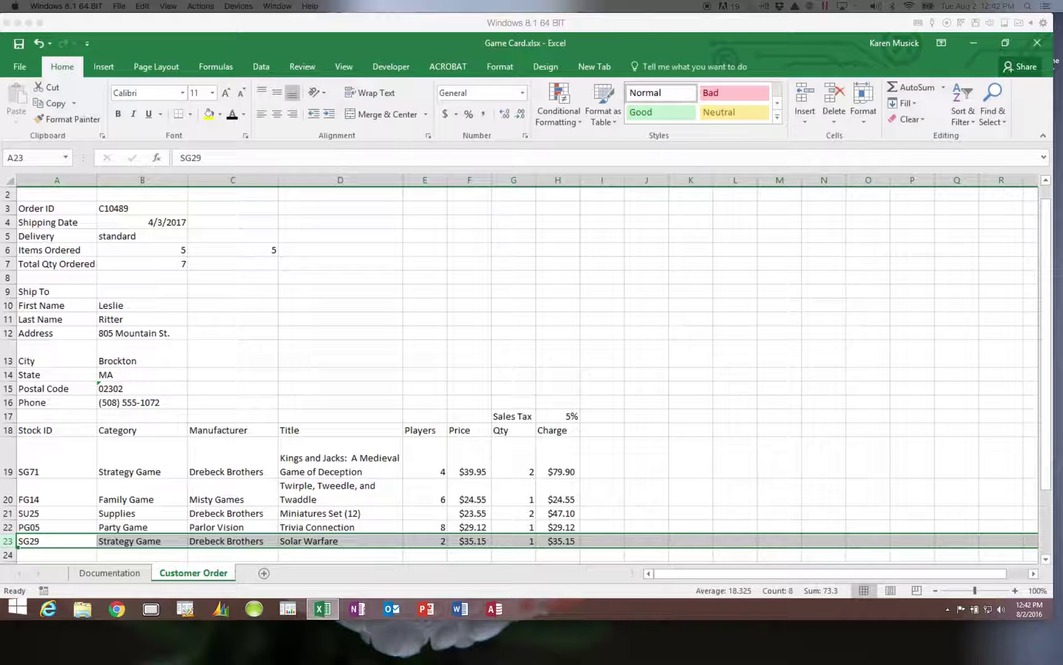
pyautogui.click(55, 417)
pyautogui.moveTo(54, 417); pyautogui.dragTo(55, 544)
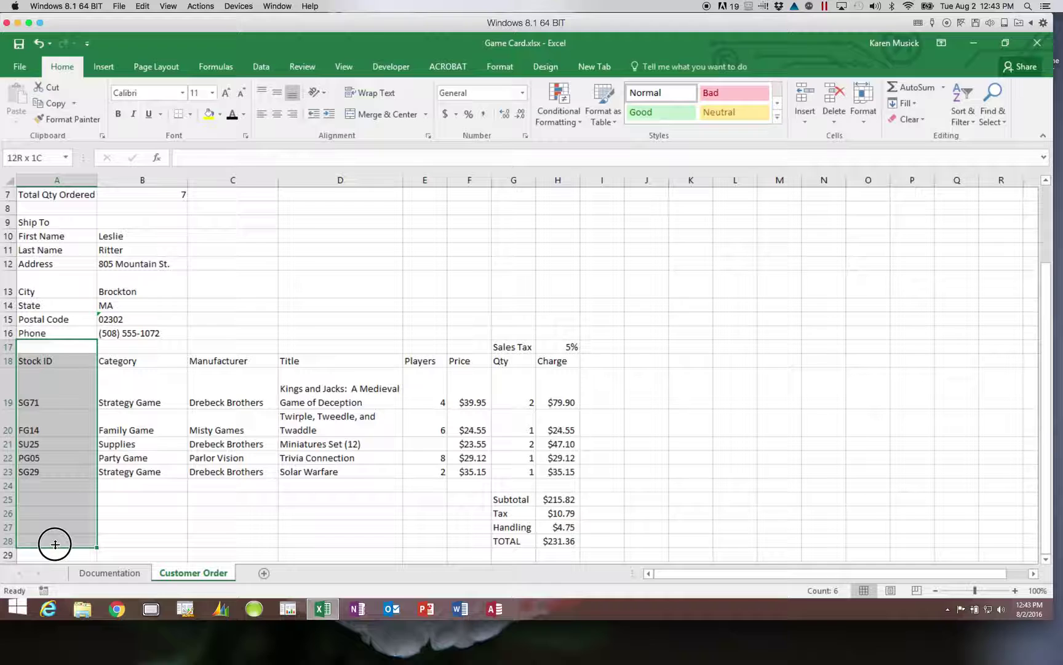
pyautogui.moveTo(54, 543); pyautogui.dragTo(55, 543)
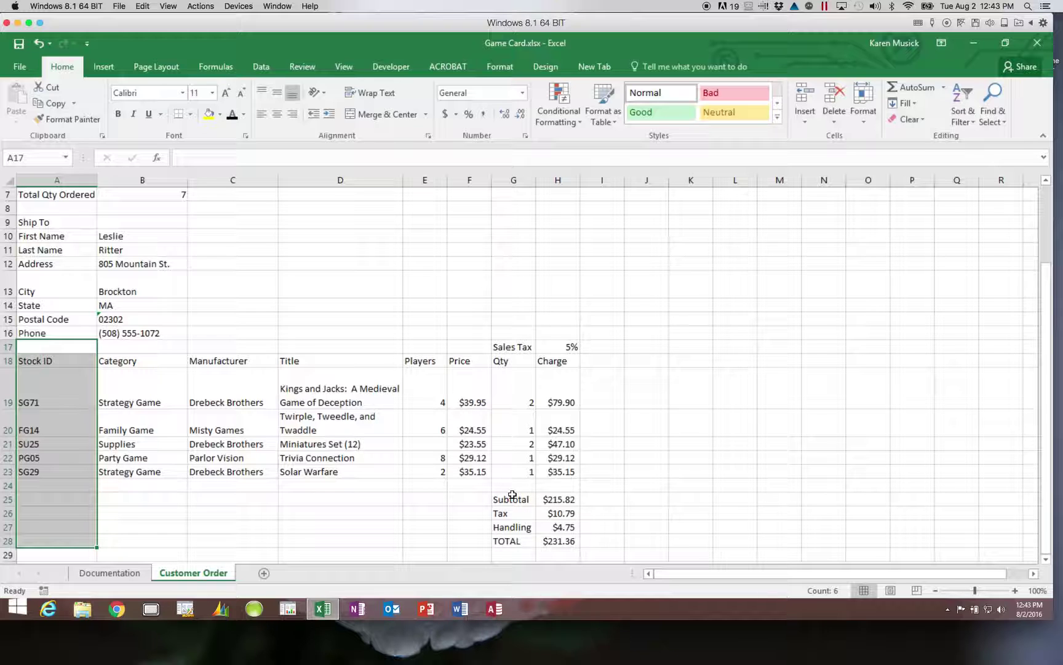
pyautogui.click(802, 121)
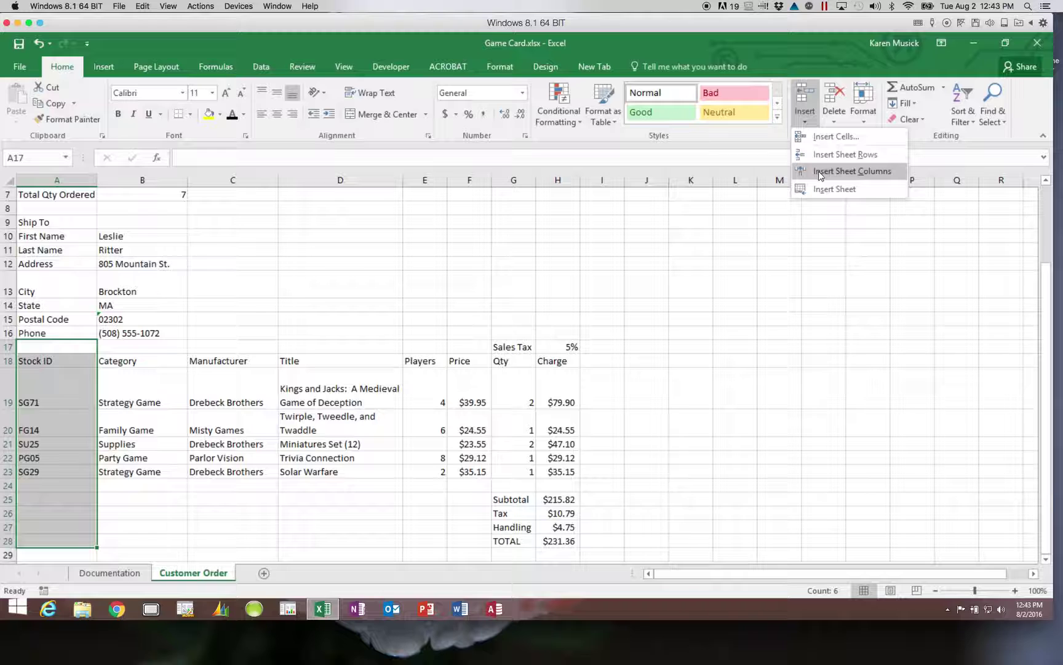
pyautogui.click(825, 137)
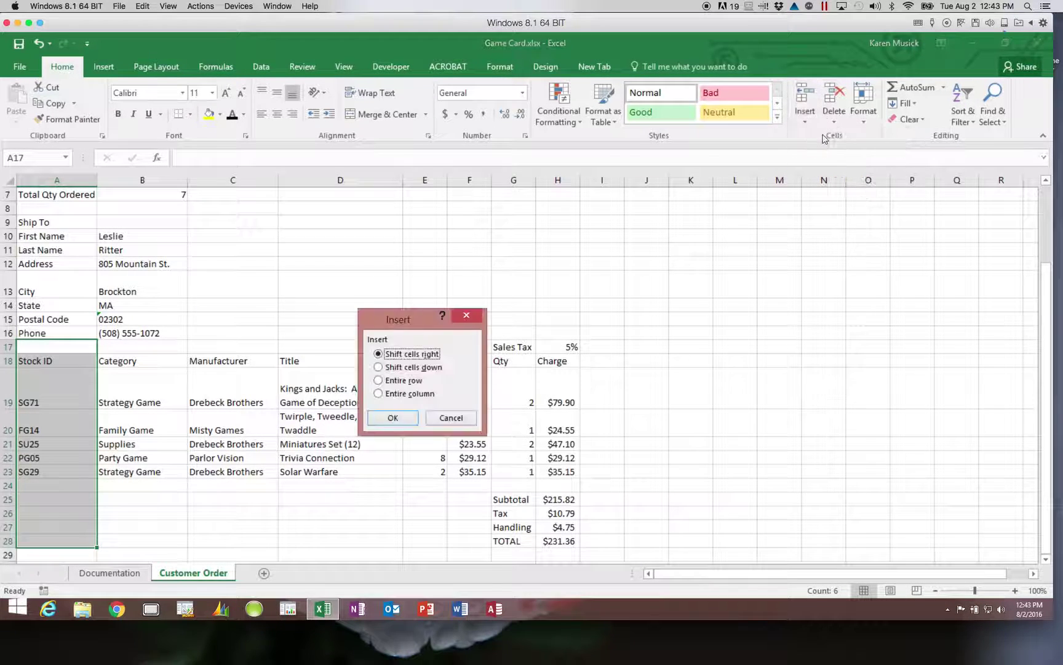
pyautogui.press('super+c')
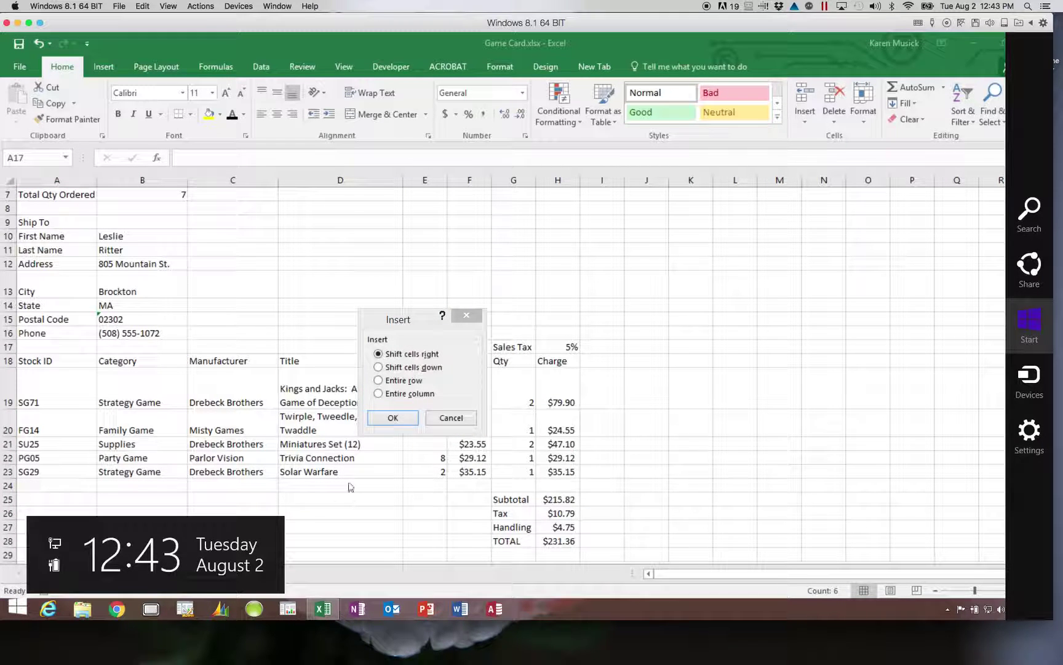
pyautogui.click(388, 497)
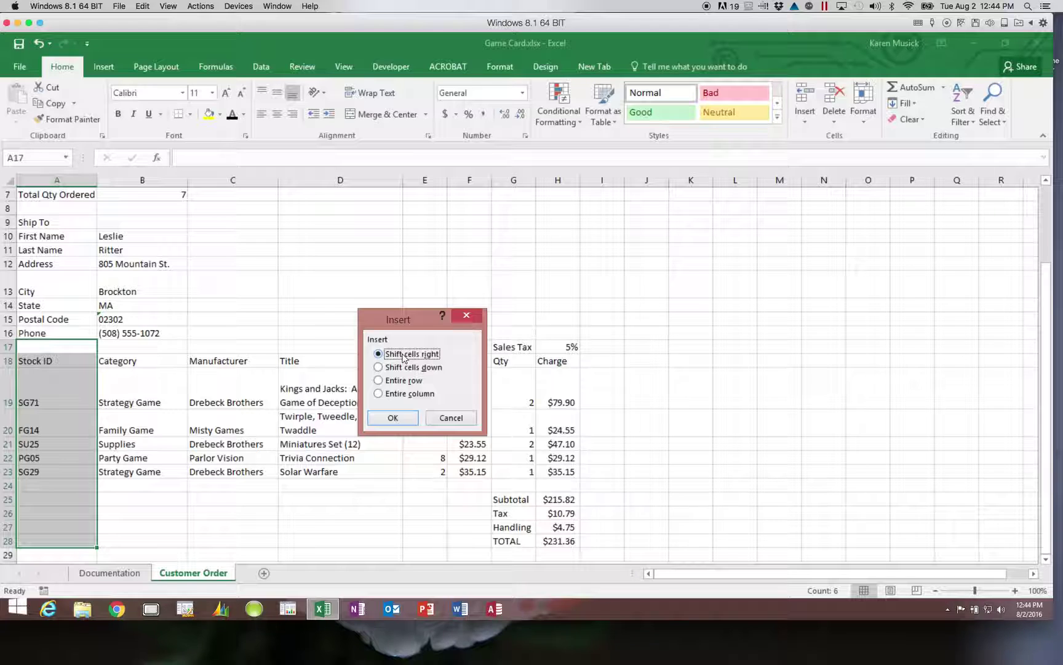
pyautogui.click(404, 419)
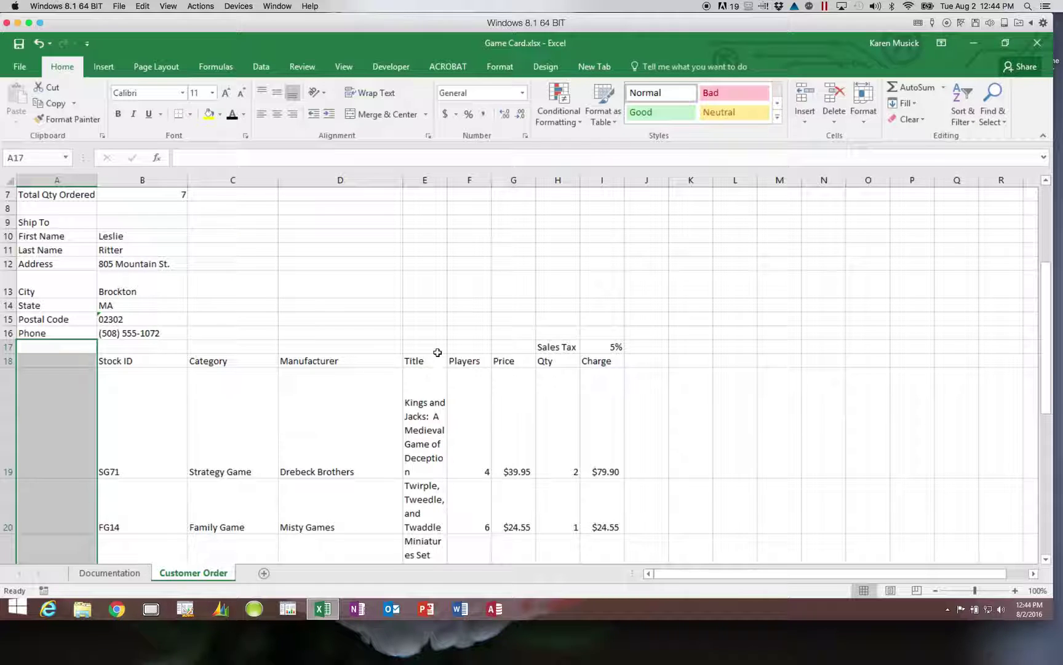
# Step: Set the width of column E, which holds the item titles, to 25
pyautogui.click(425, 179)
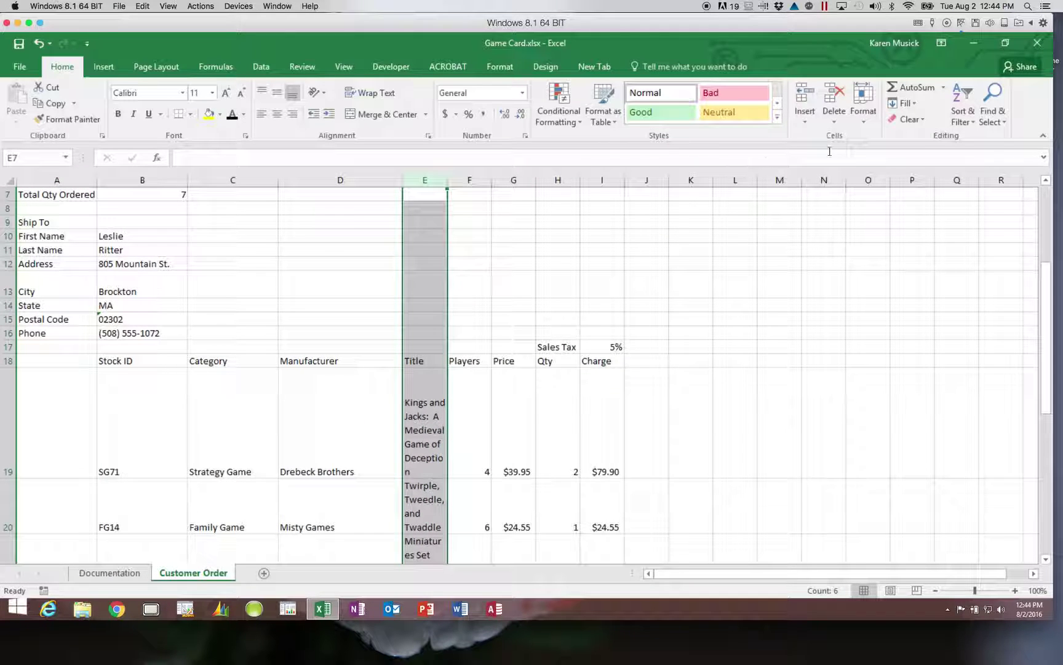
pyautogui.click(865, 124)
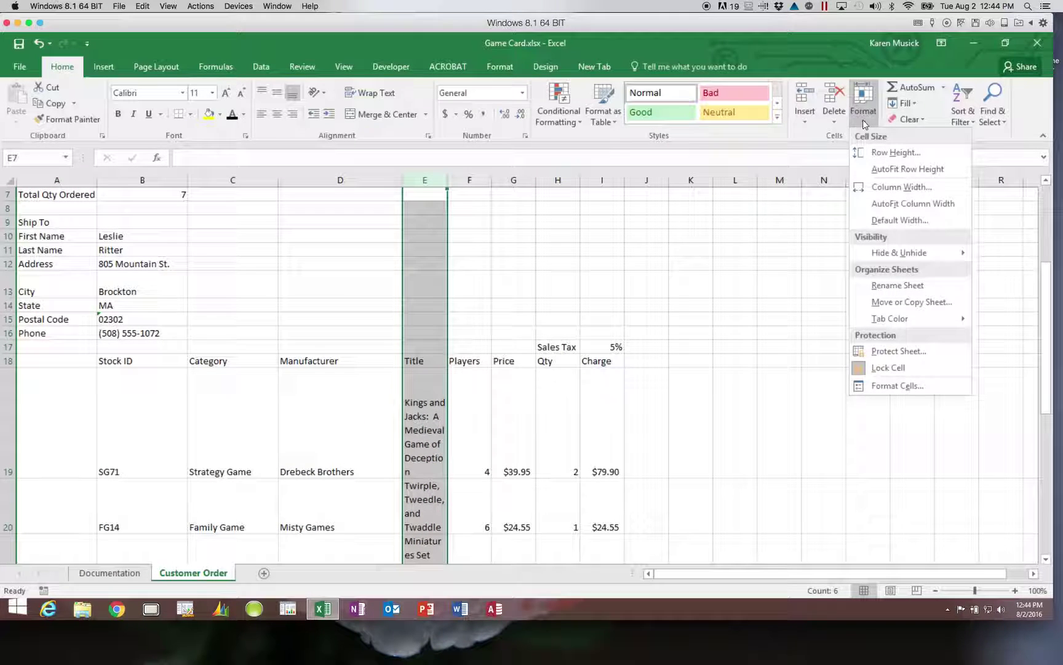
pyautogui.click(876, 187)
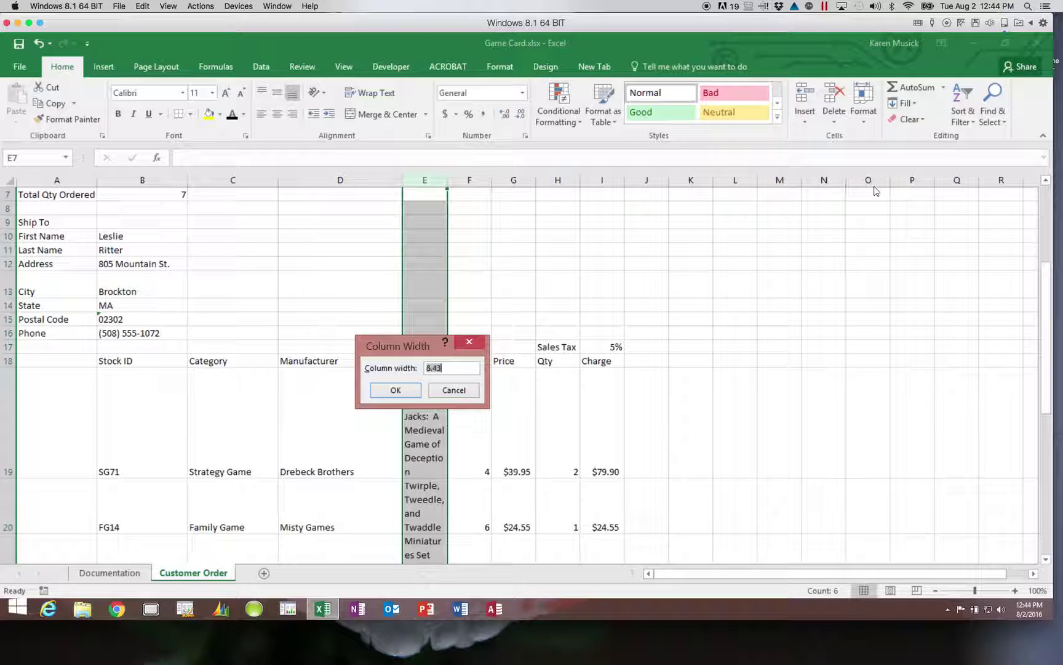
pyautogui.write('25')
pyautogui.press('Return')
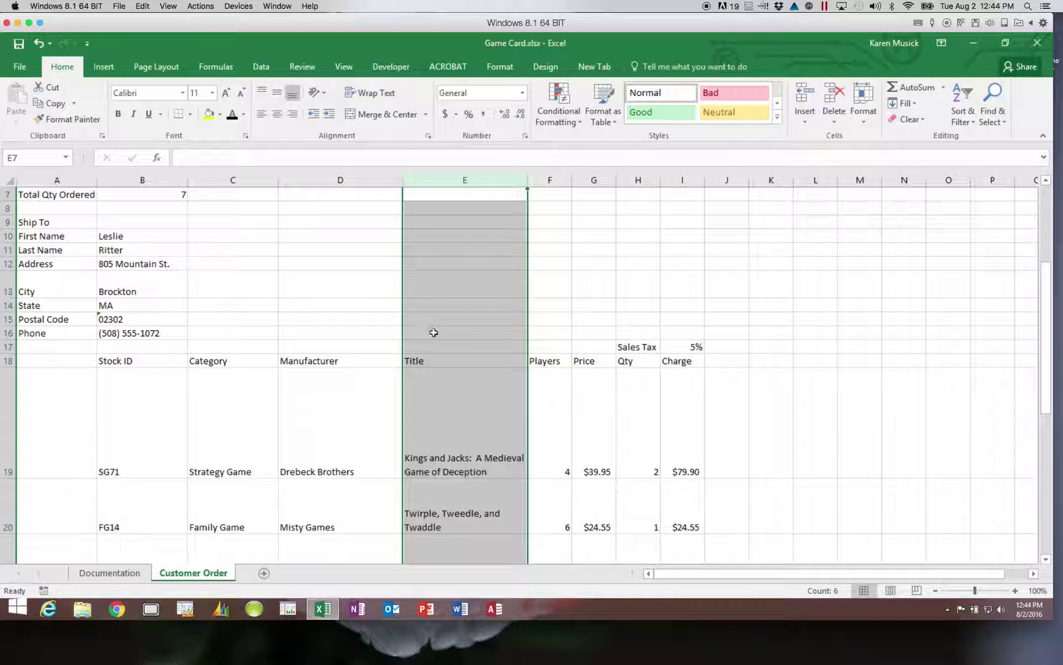
# Step: AutoFit the heights of item rows 19 to 23, and shrink row 19 to just fit its two-line title
pyautogui.moveTo(7, 423); pyautogui.dragTo(5, 531)
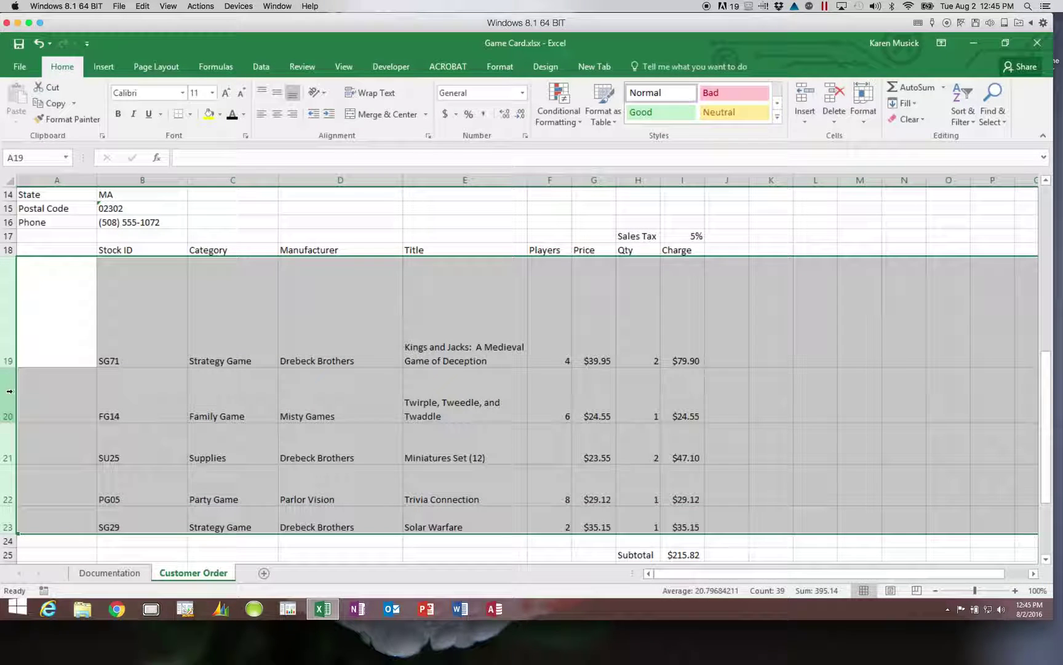
pyautogui.moveTo(8, 368); pyautogui.dragTo(16, 292)
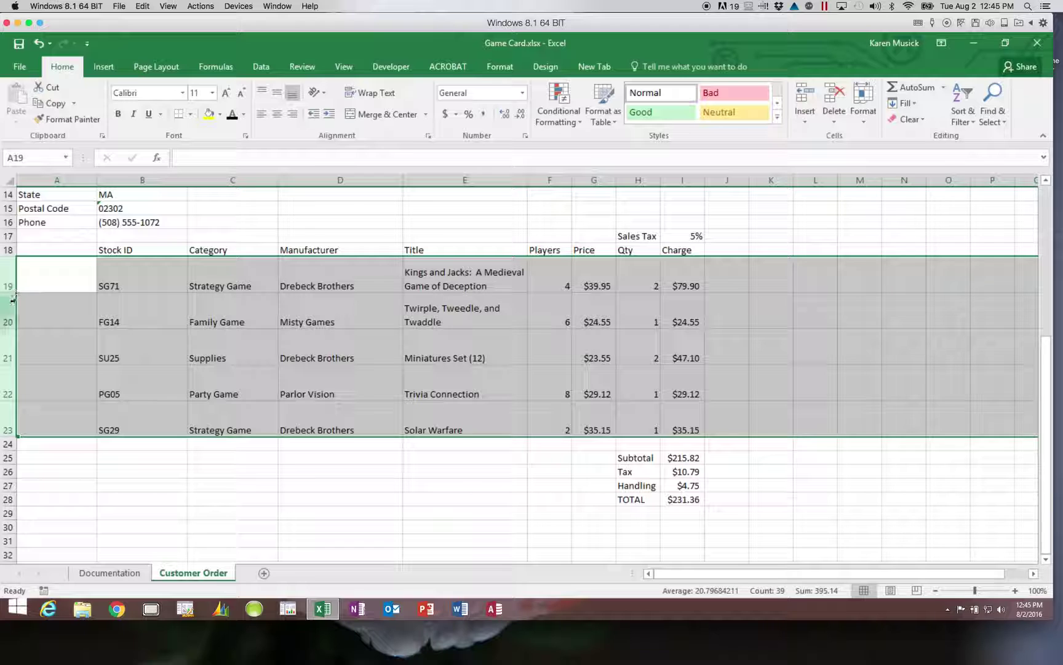
pyautogui.doubleClick(9, 292)
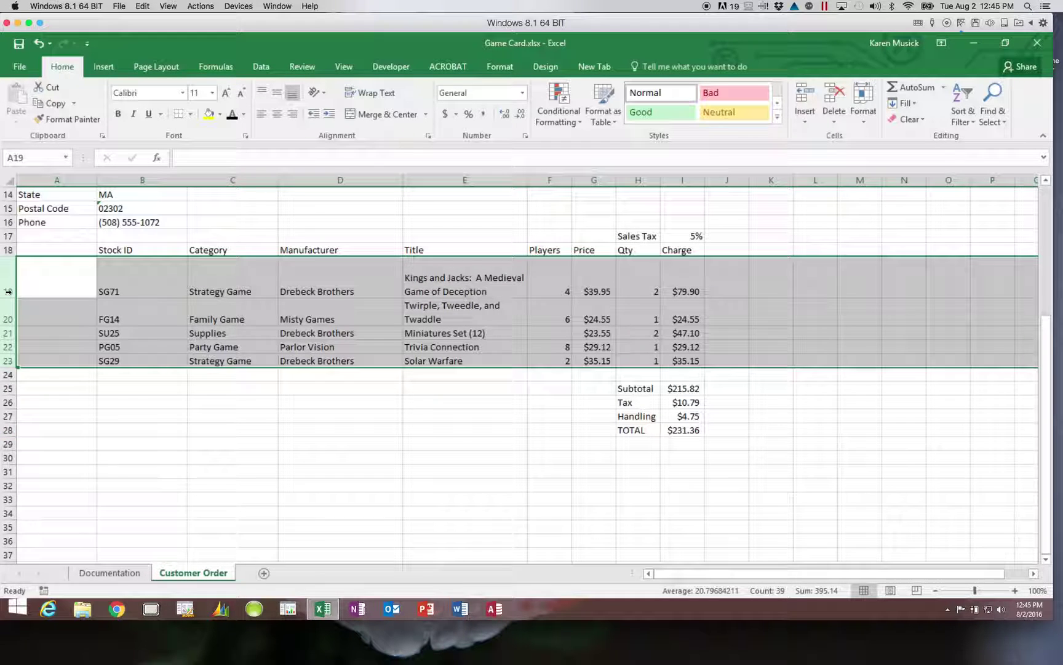
pyautogui.click(9, 289)
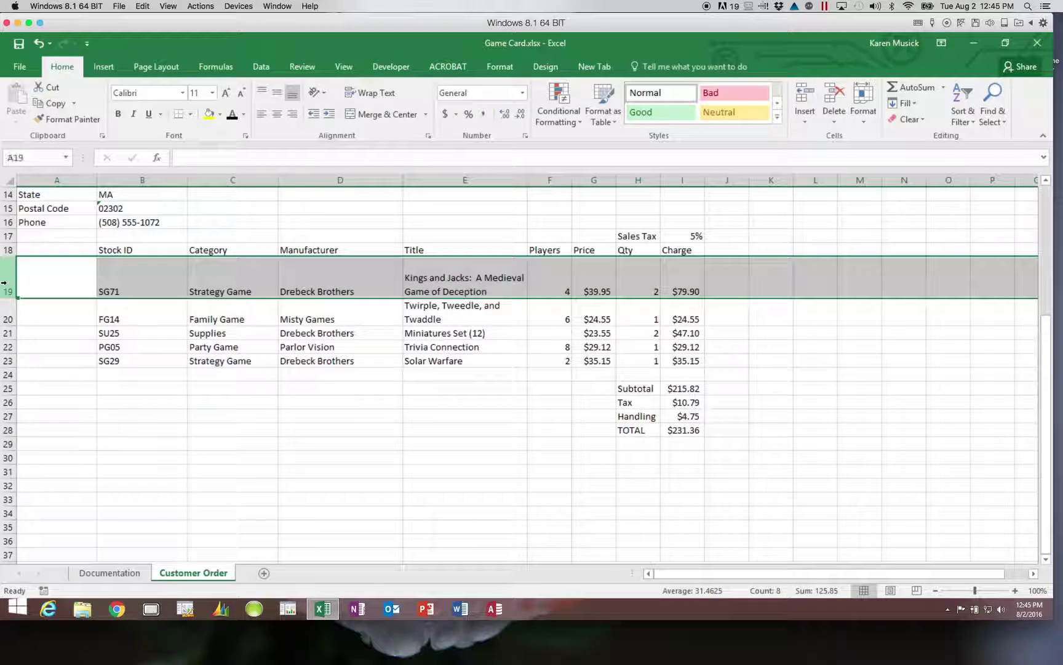
pyautogui.moveTo(10, 296); pyautogui.dragTo(10, 285)
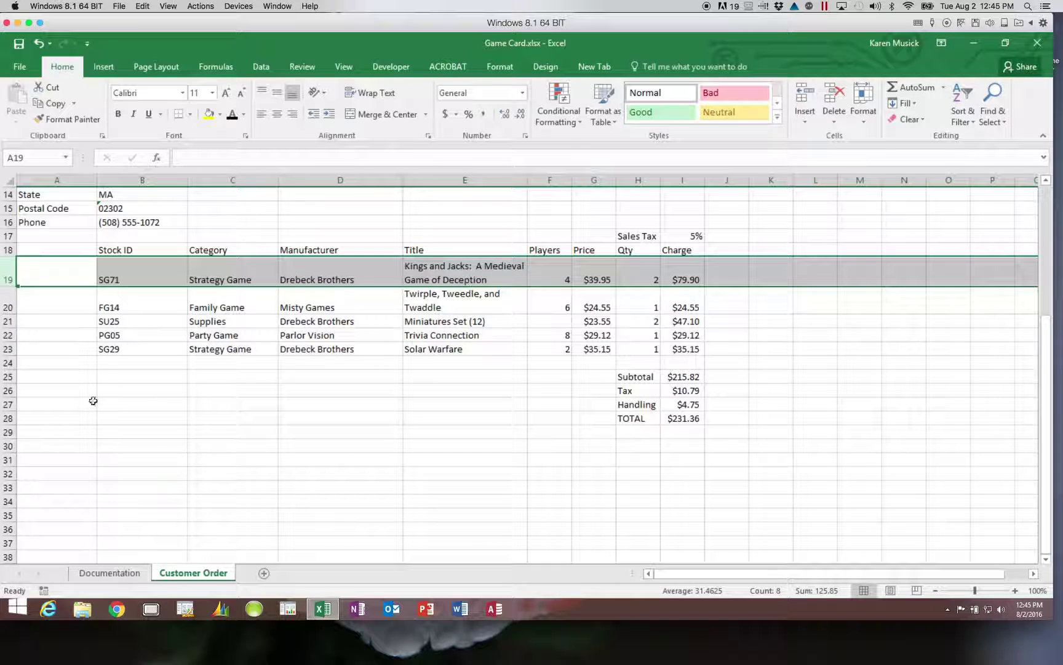
# Step: Enter the column heading Store ID in cell A18, beside the Stock ID heading
pyautogui.click(74, 249)
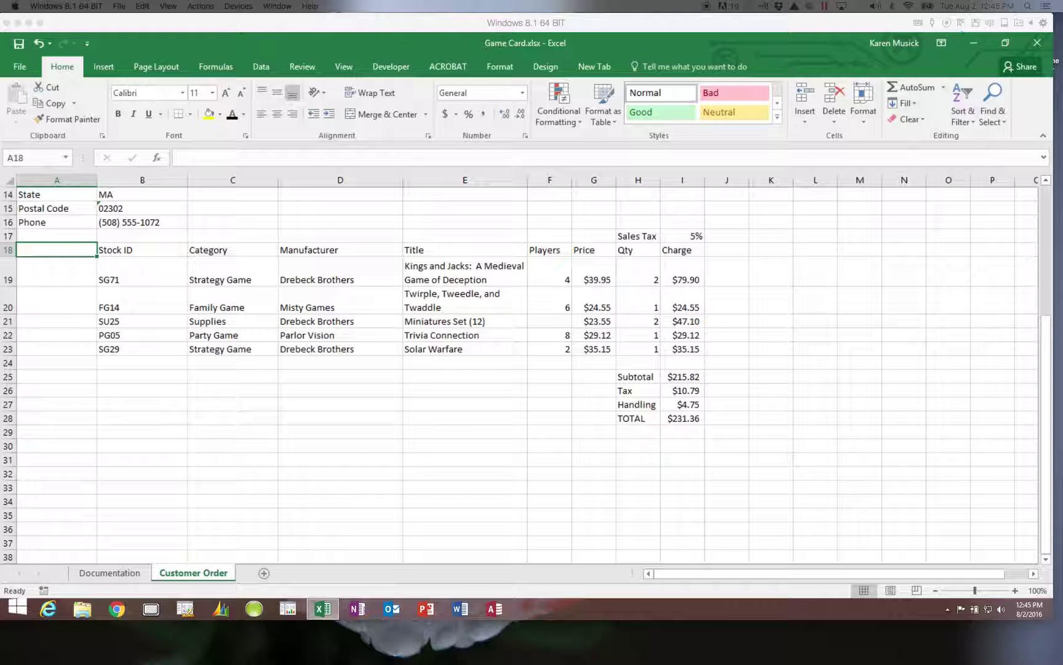
pyautogui.click(73, 255)
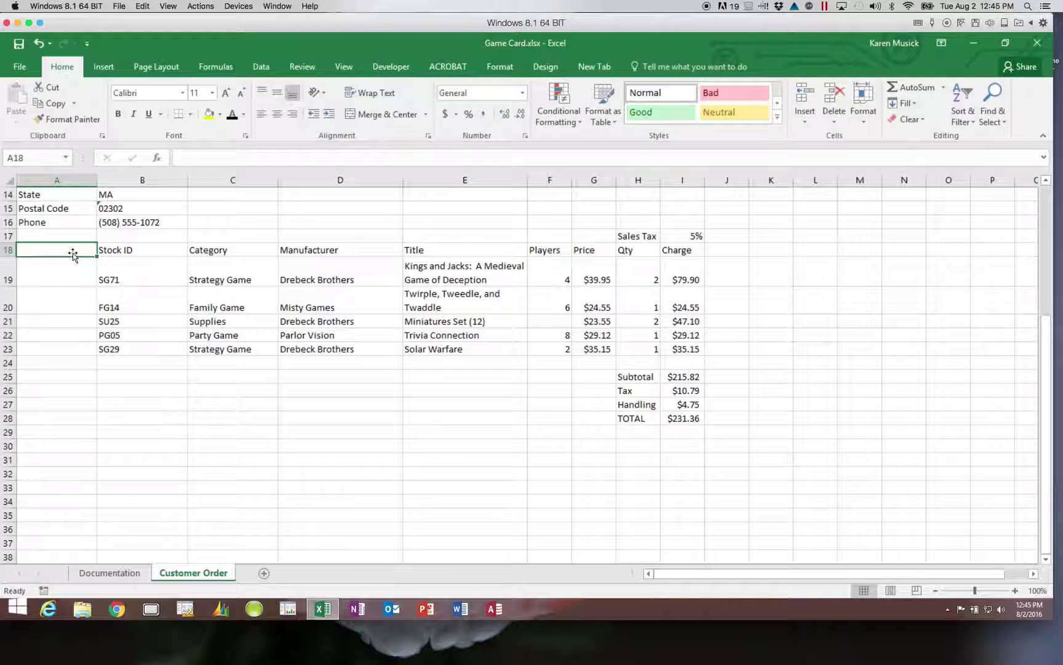
pyautogui.write('Stateore ID')
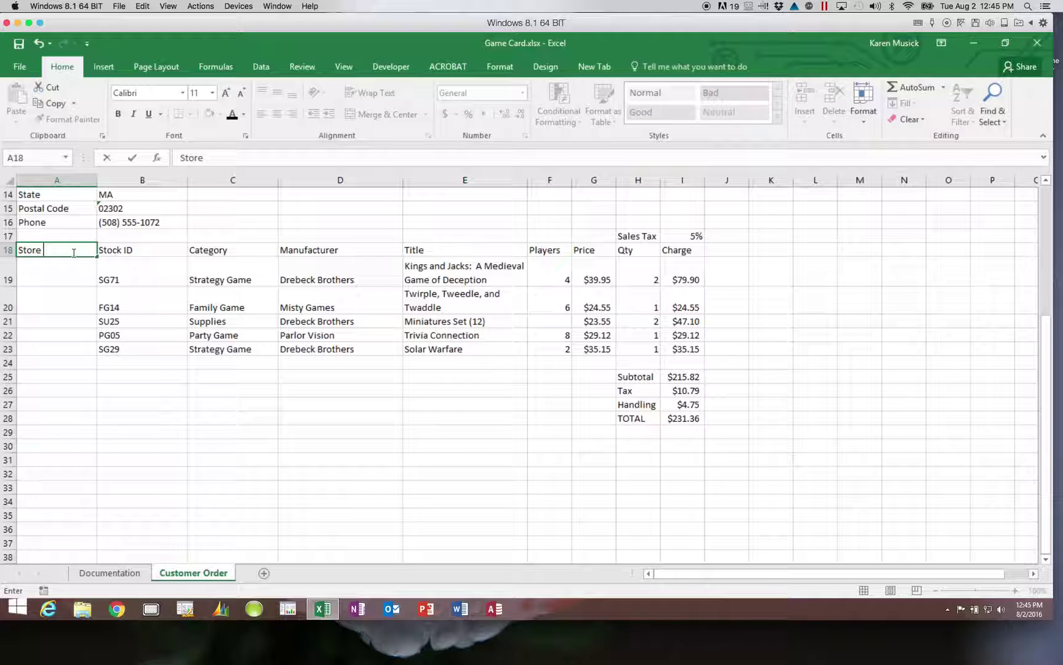
pyautogui.press('Return')
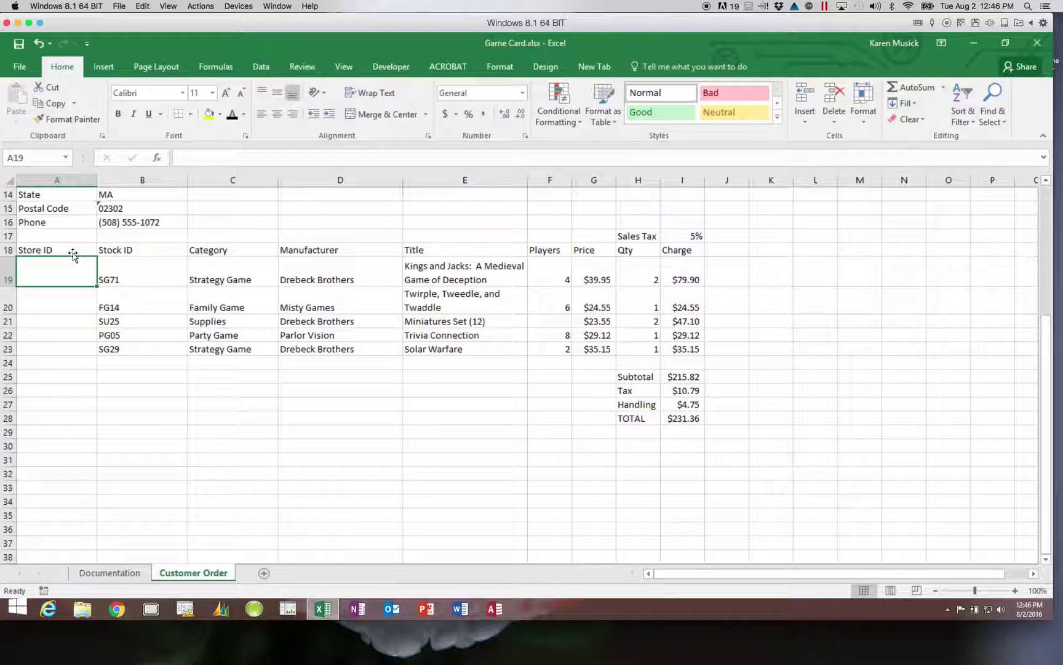
# Step: Enter SG71-Kings in A19 as the Store ID of the first item
pyautogui.write('SG7ro SG71')
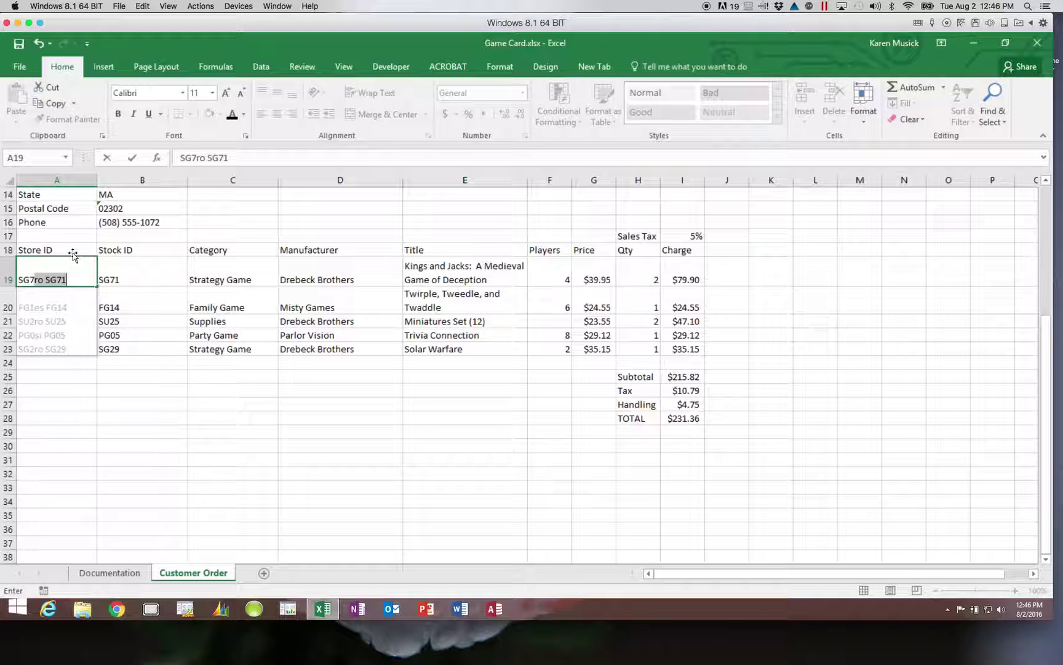
pyautogui.write('1')
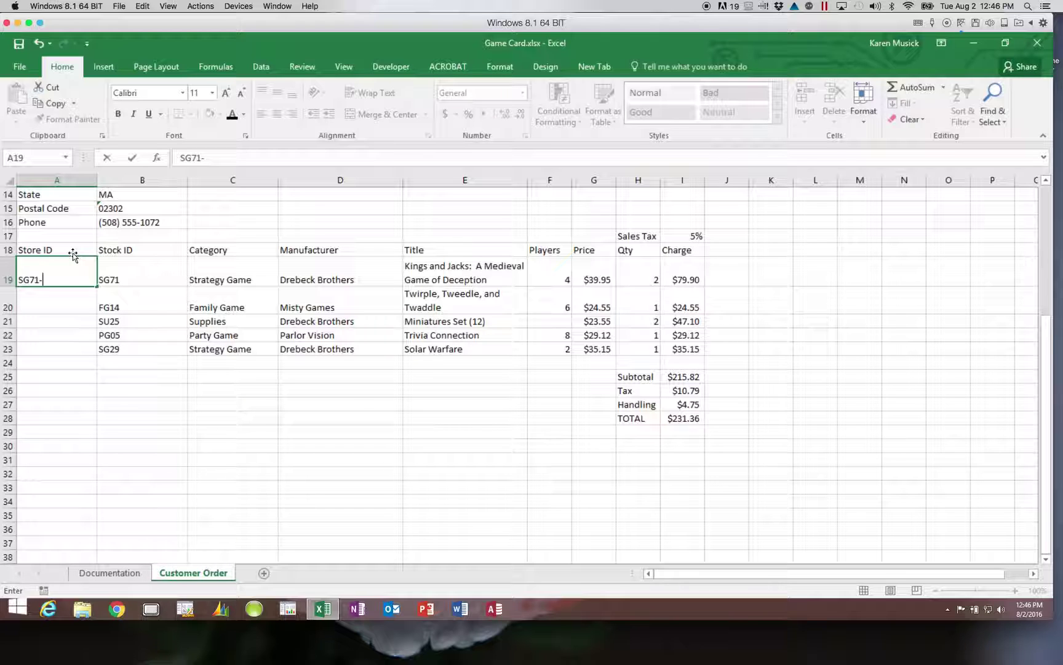
pyautogui.write('-')
pyautogui.write('Kings')
pyautogui.press('Return')
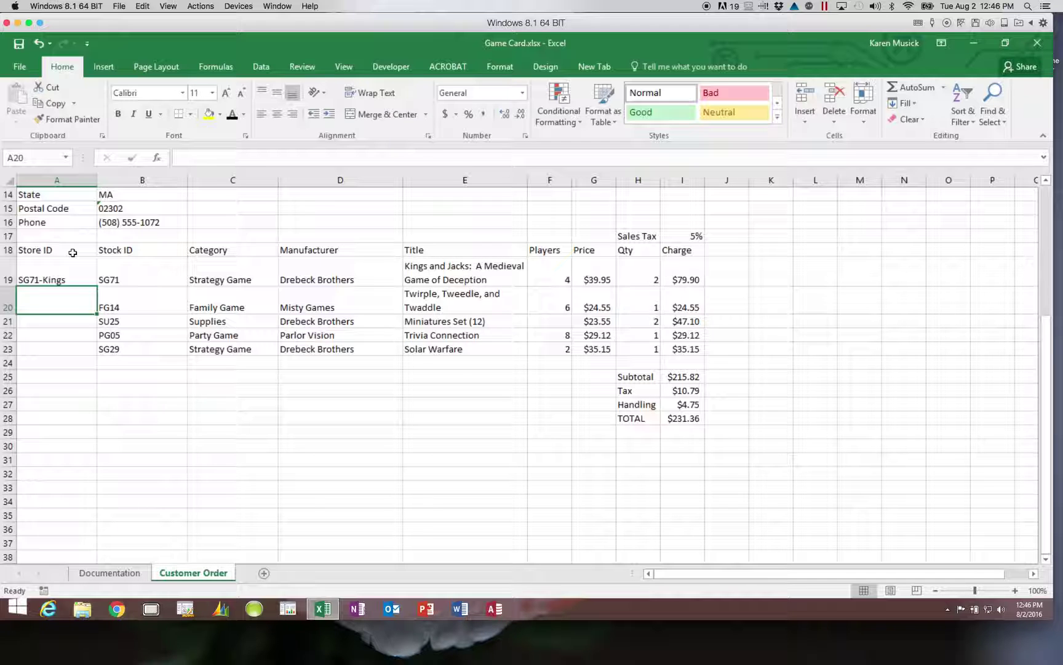
# Step: Flash Fill the remaining Store IDs in A20:A23, starting with FG14-Twirple in A20, and save the workbook
pyautogui.write('FG14-Twirple')
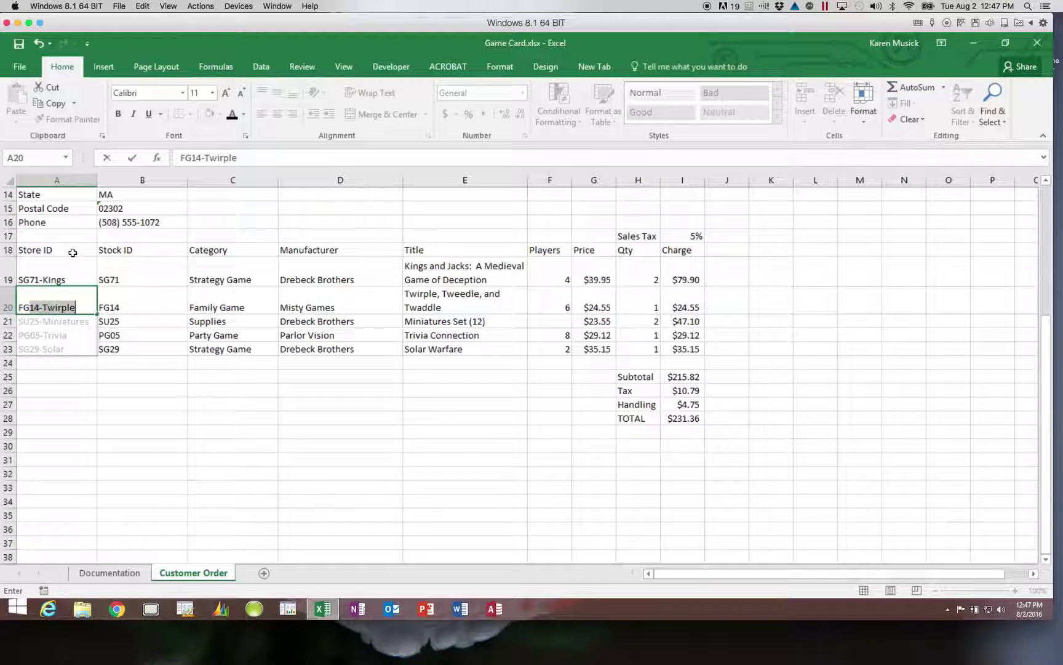
pyautogui.press('Return')
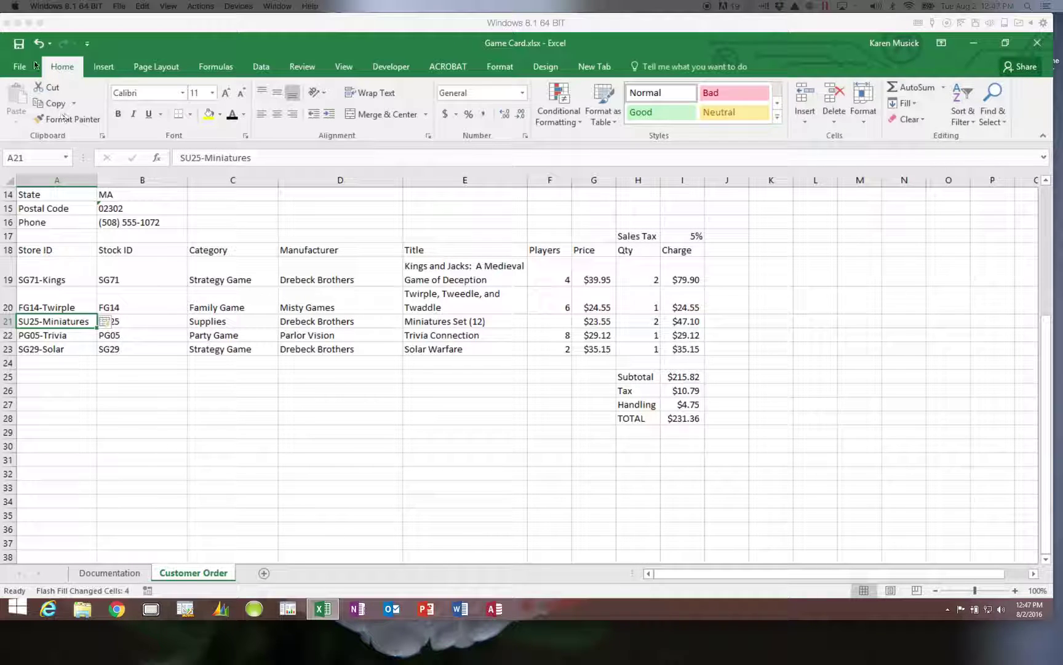
pyautogui.click(21, 43)
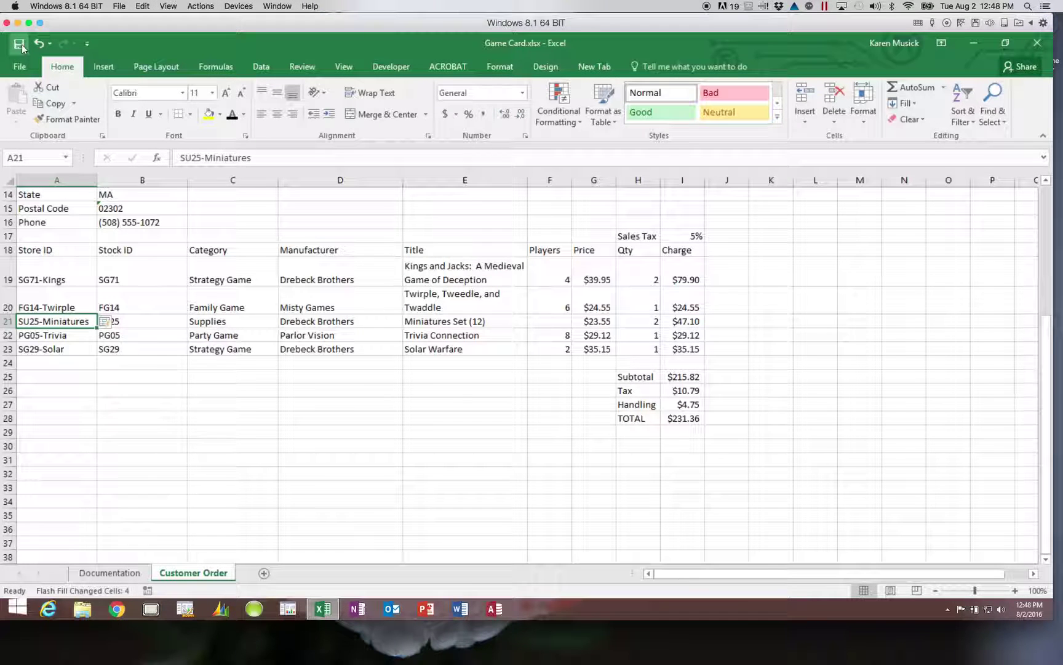